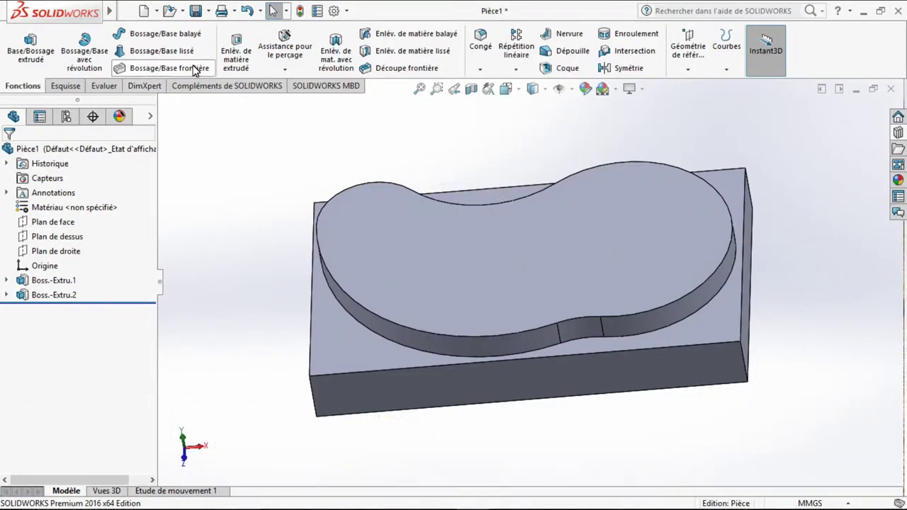
# Start an extruded cut, sketching on the raised profile's top face.
pyautogui.click(239, 53)
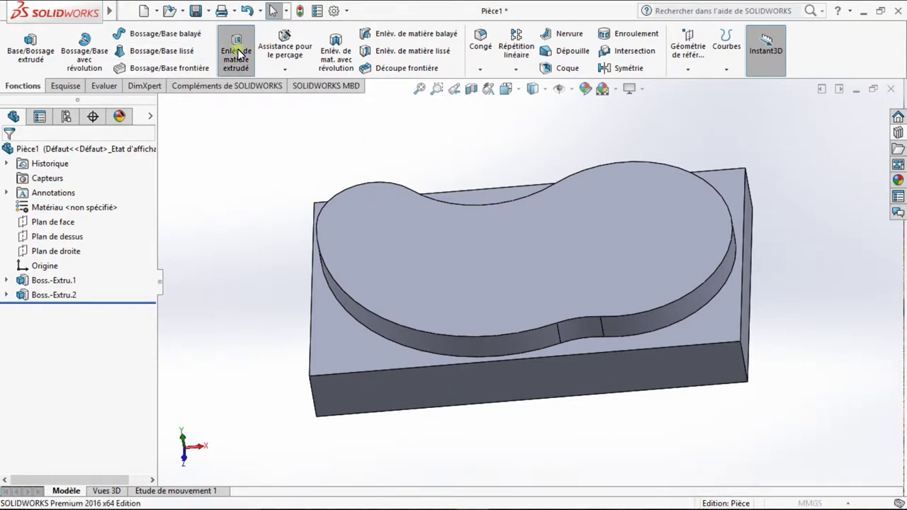
pyautogui.click(605, 282)
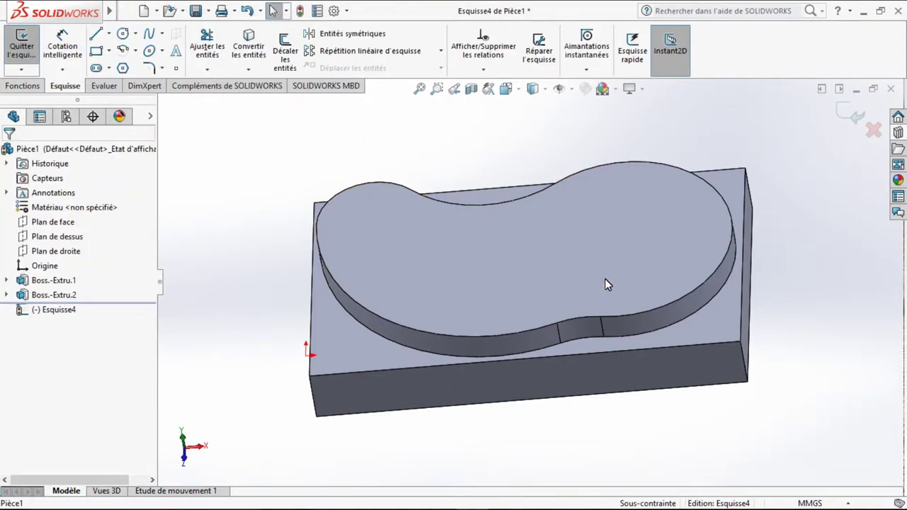
# Viewing the sketch head-on, draw a circle about 28.39 mm in radius centred at 112.50, 47.50.
pyautogui.hotkey('ctrl', '8')
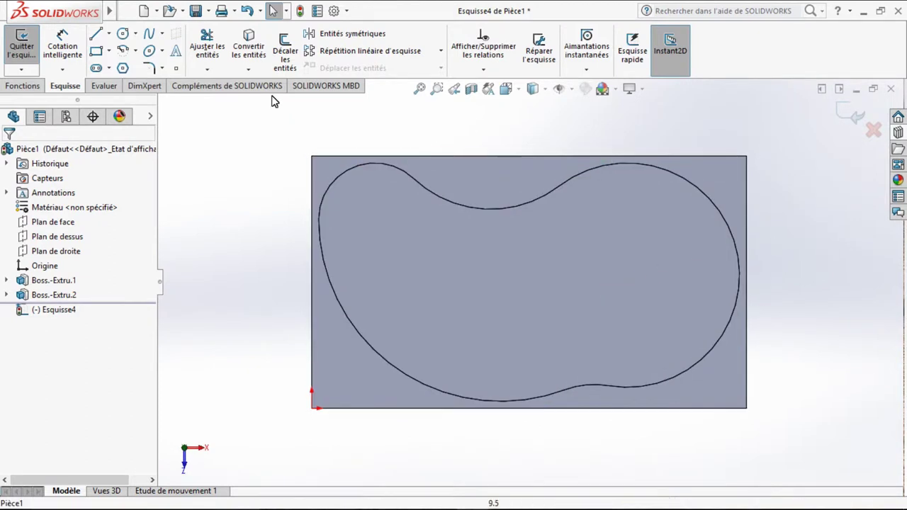
pyautogui.click(109, 34)
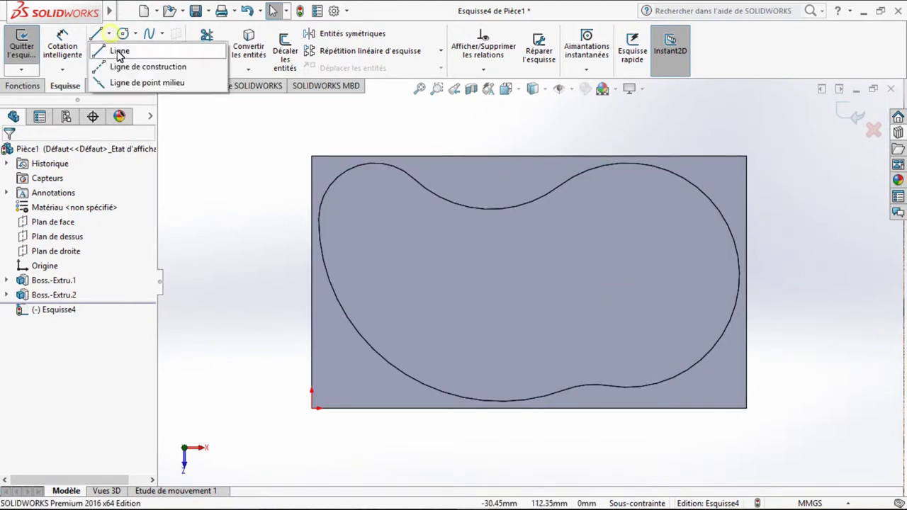
pyautogui.moveTo(124, 34)
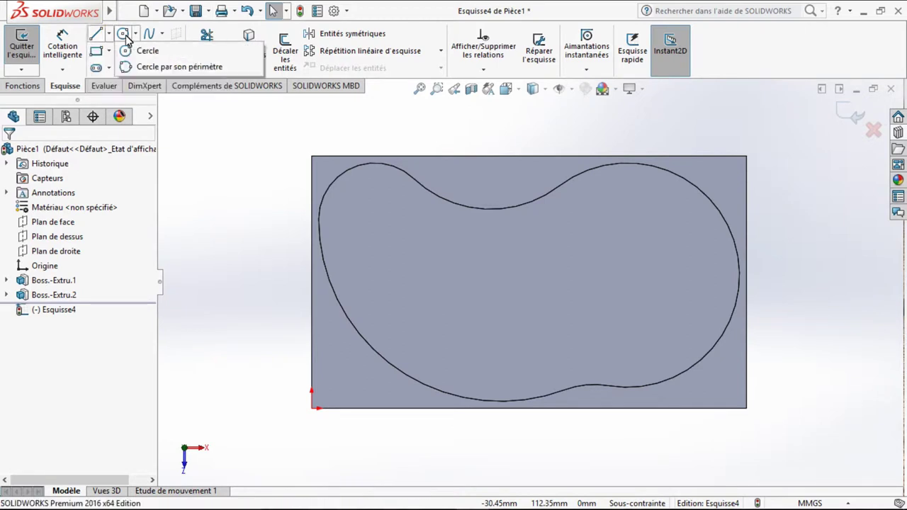
pyautogui.click(148, 50)
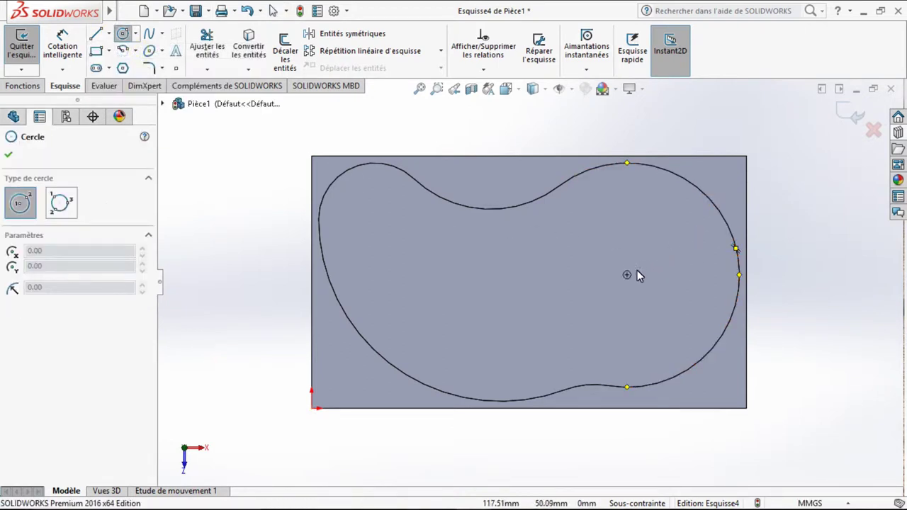
pyautogui.click(627, 275)
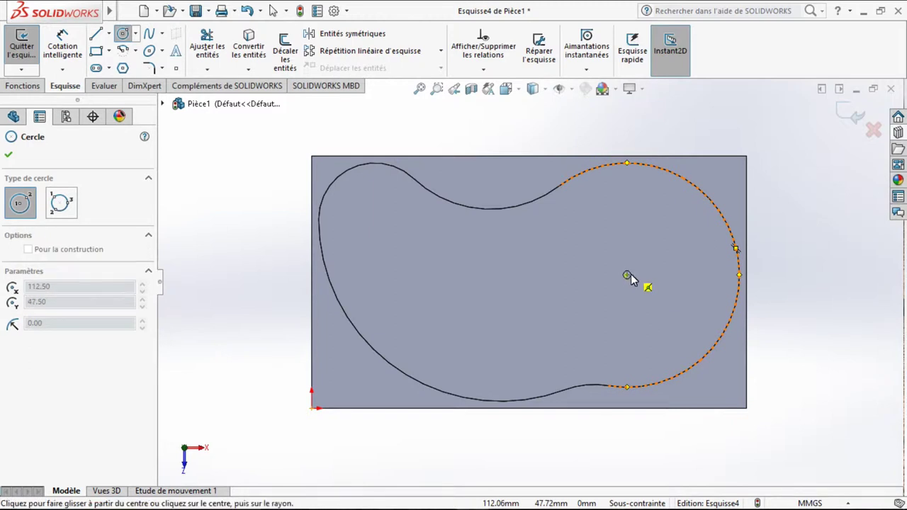
pyautogui.click(688, 225)
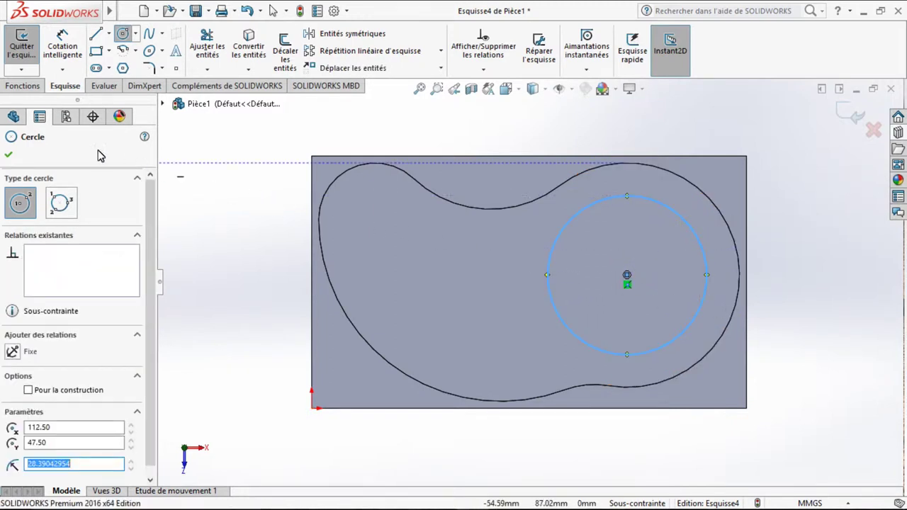
pyautogui.click(8, 156)
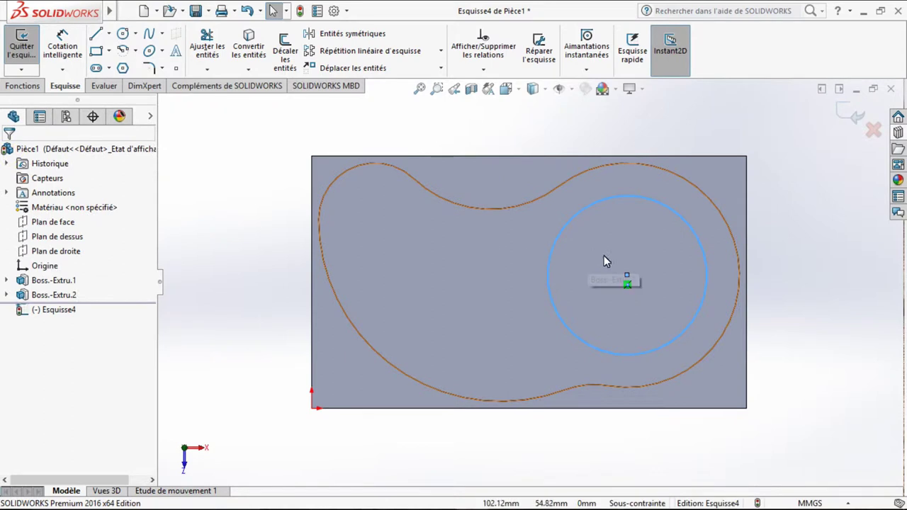
pyautogui.click(109, 34)
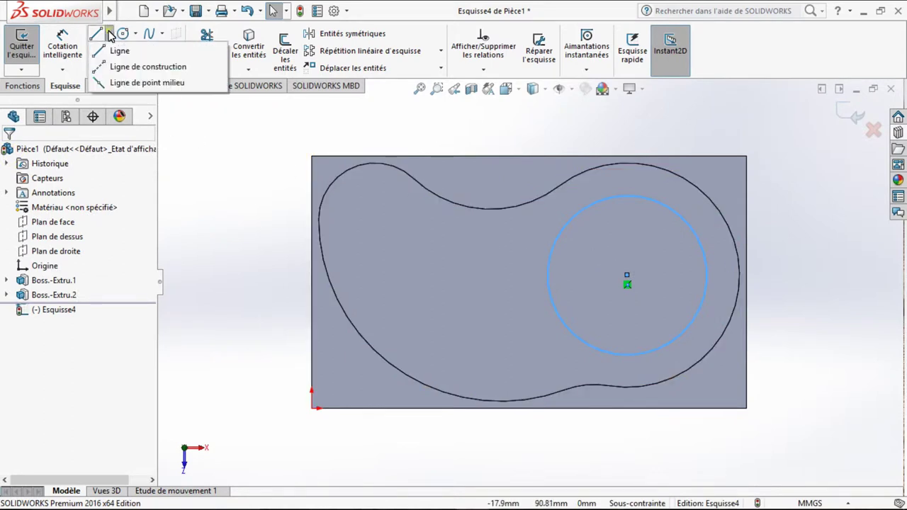
# Draw a horizontal construction line across the circle through its centre.
pyautogui.click(106, 67)
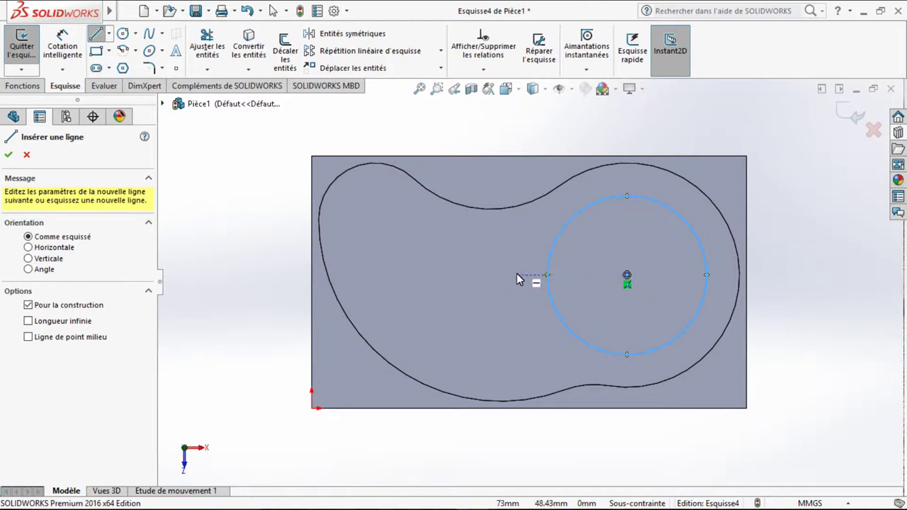
pyautogui.click(548, 275)
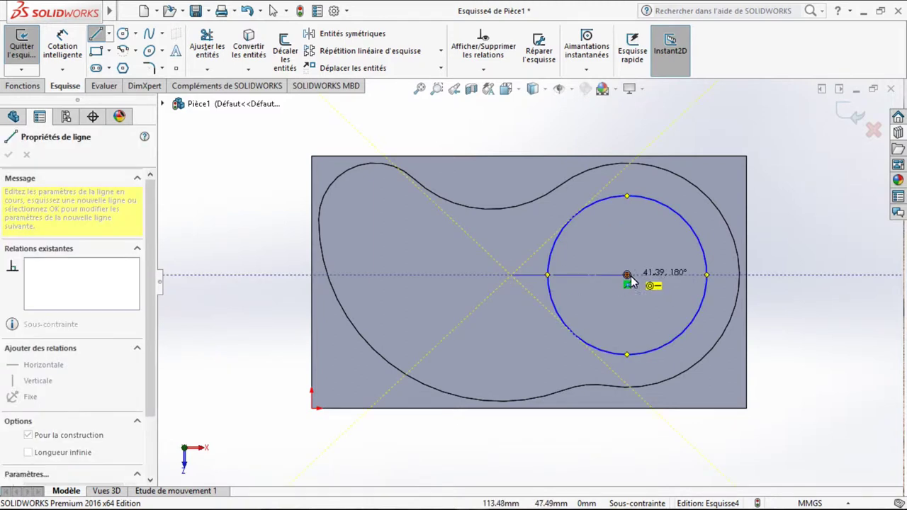
pyautogui.click(781, 275)
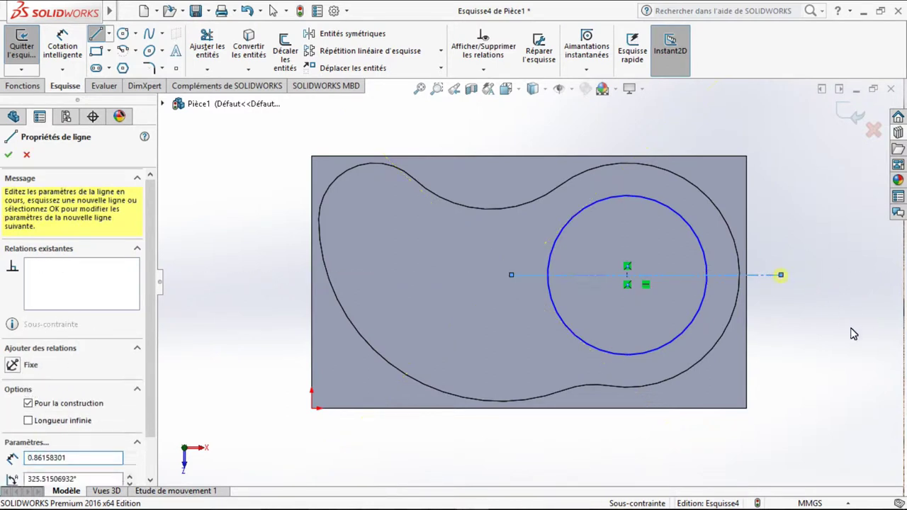
pyautogui.press('Escape')
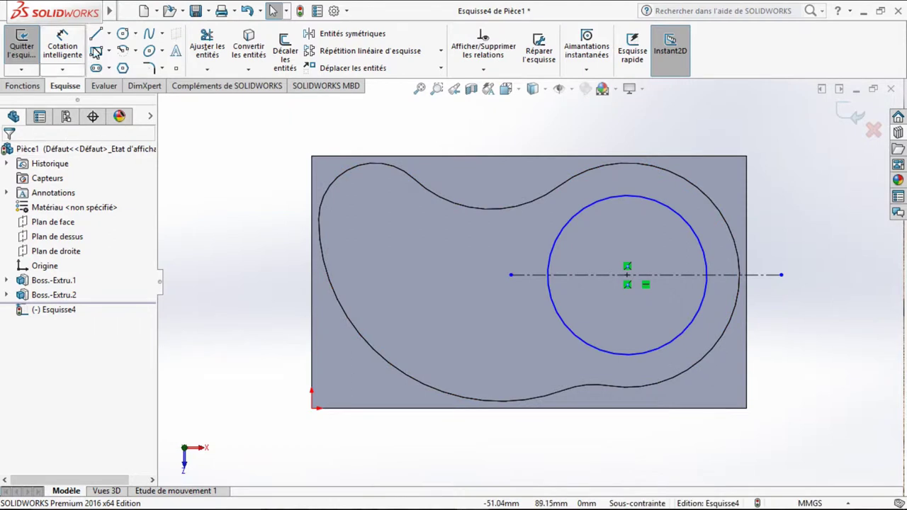
# Add a slanted construction line up-right from the circle centre and make the circle construction geometry.
pyautogui.click(109, 34)
pyautogui.click(111, 68)
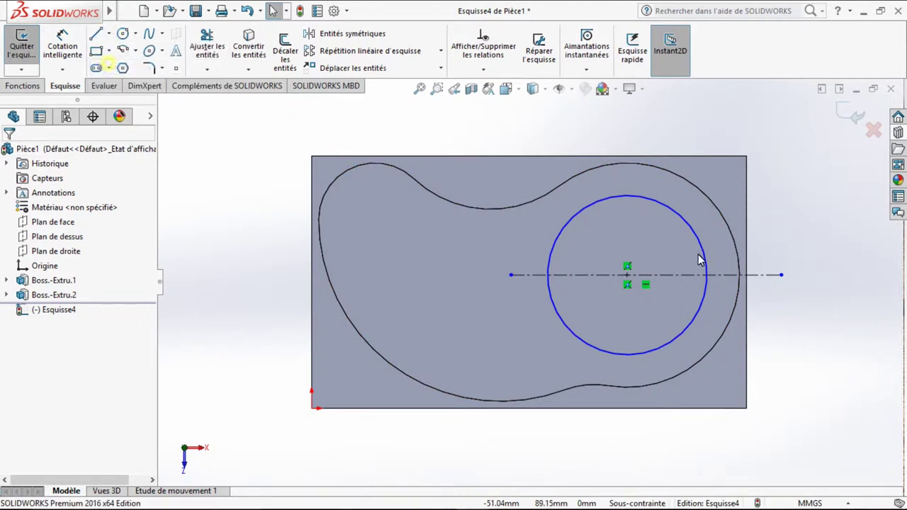
pyautogui.click(627, 275)
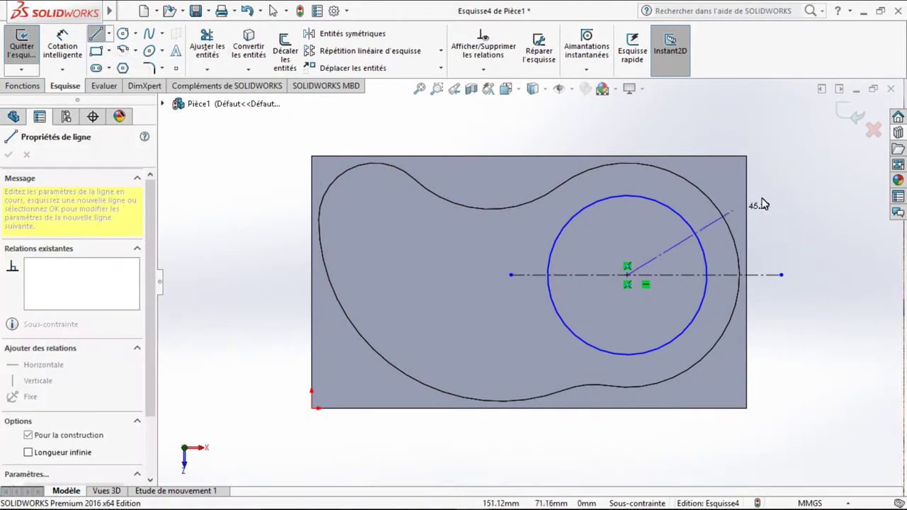
pyautogui.click(798, 173)
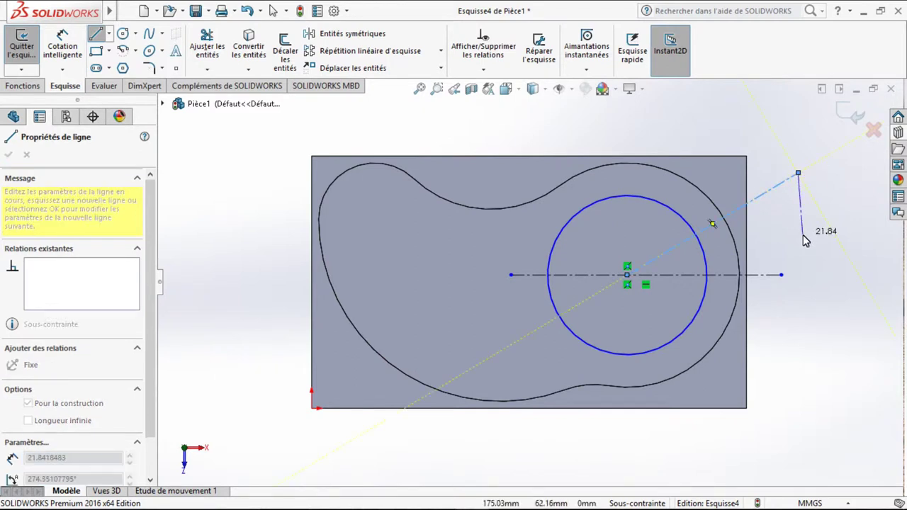
pyautogui.press('Escape')
pyautogui.press('Escape')
pyautogui.click(702, 250)
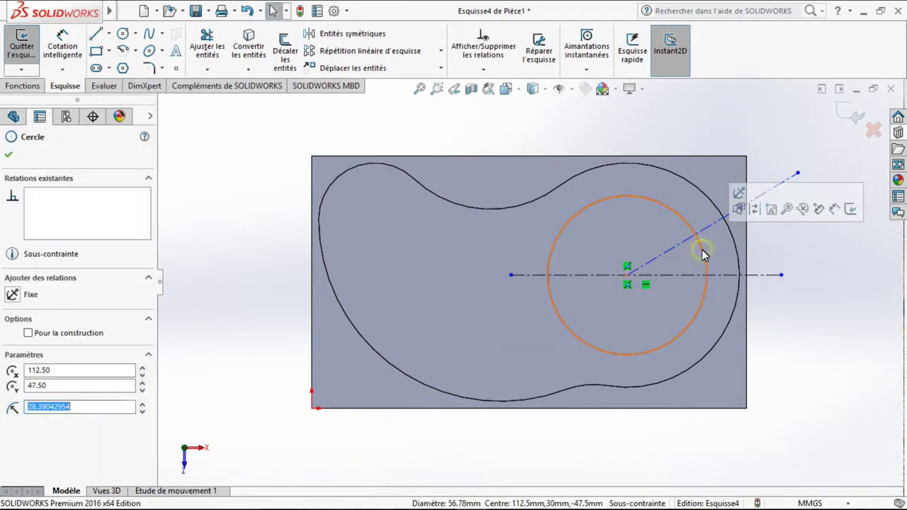
pyautogui.click(754, 210)
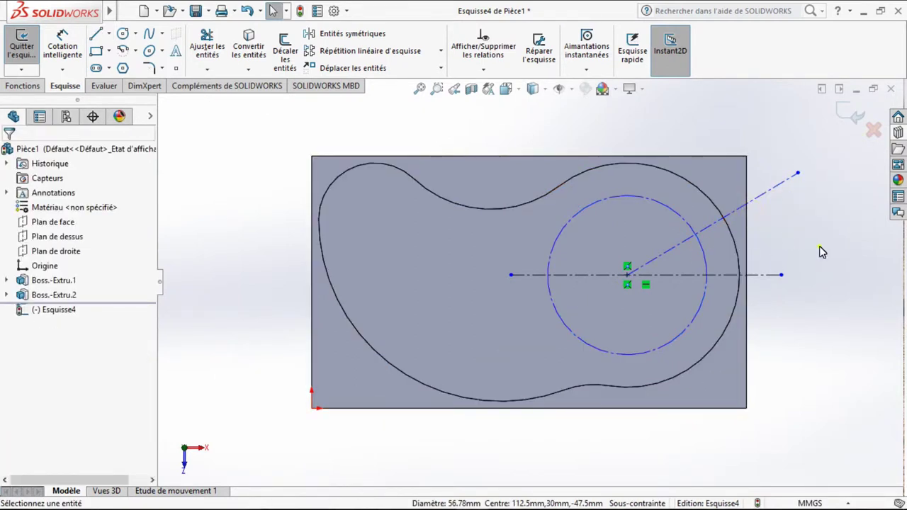
# Dimension the construction circle to a diameter of 65.
pyautogui.click(74, 43)
pyautogui.click(624, 197)
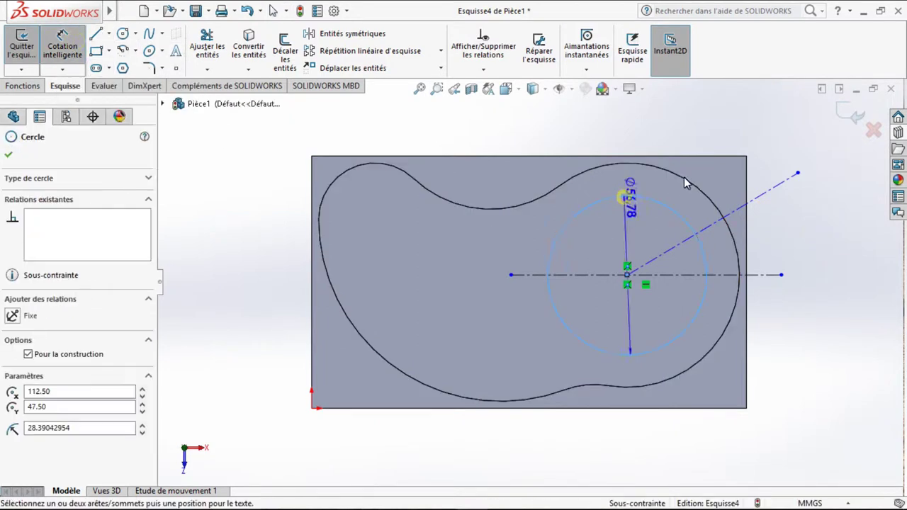
pyautogui.click(735, 135)
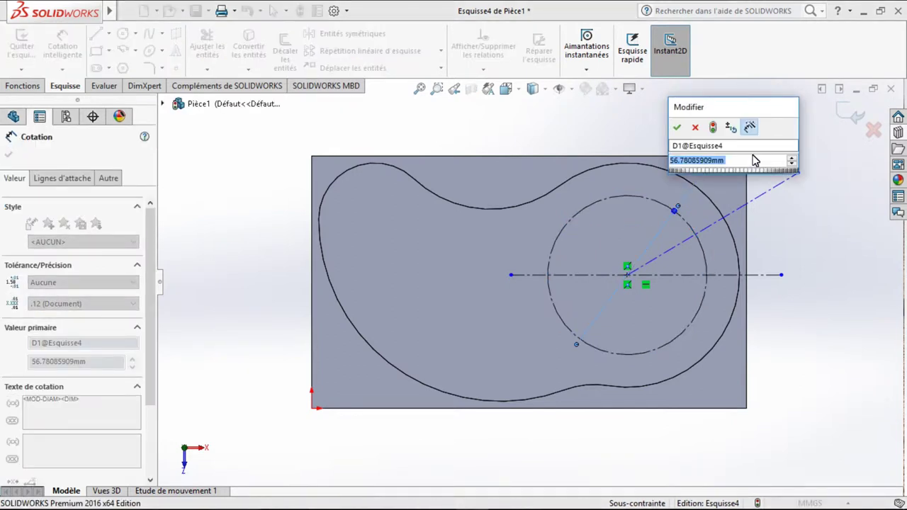
pyautogui.write('65')
pyautogui.press('Return')
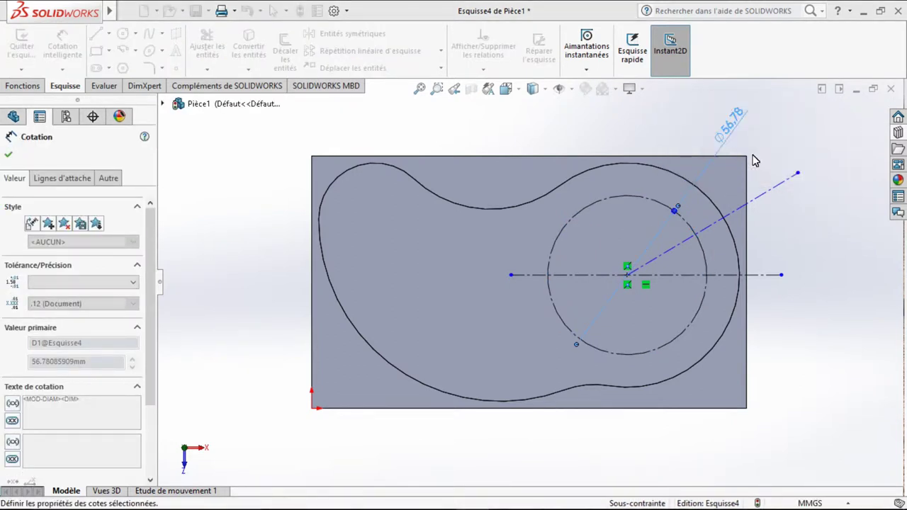
# Add an angle dimension between the slanted and horizontal construction lines, checking it against the PDF drawing.
pyautogui.click(764, 200)
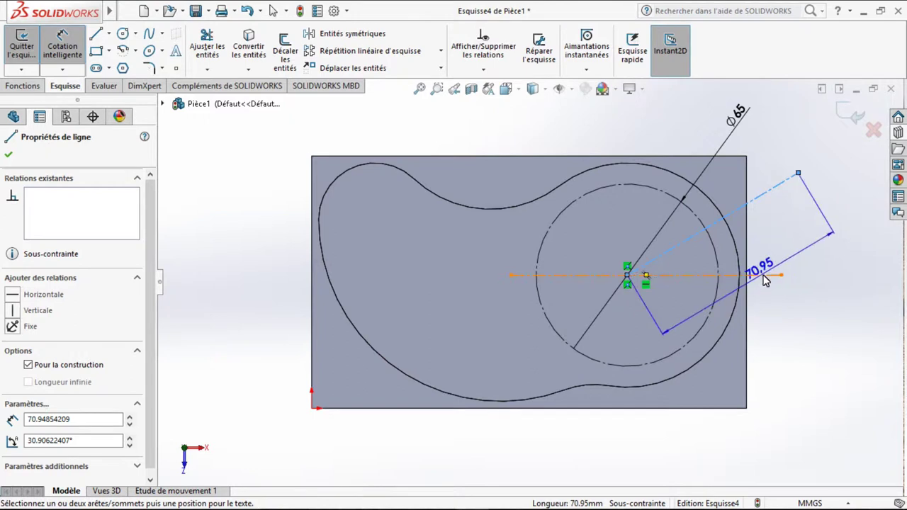
pyautogui.click(765, 276)
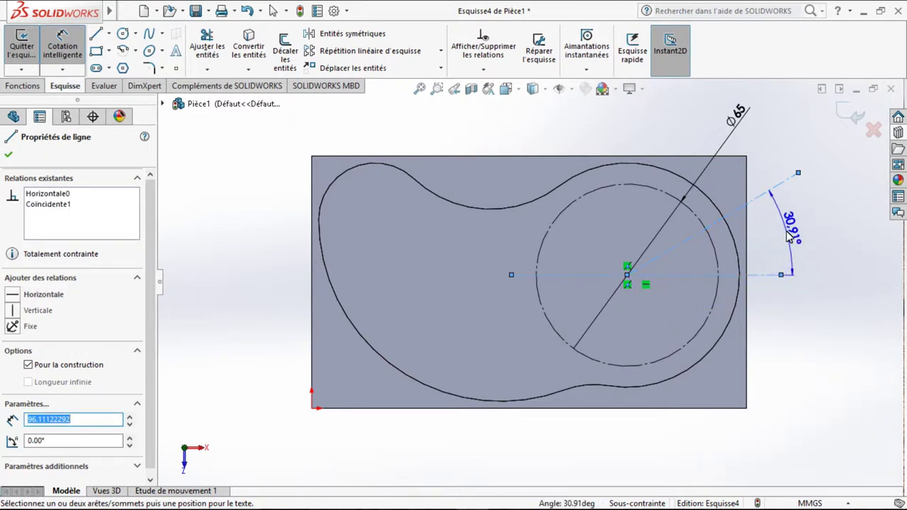
pyautogui.click(789, 236)
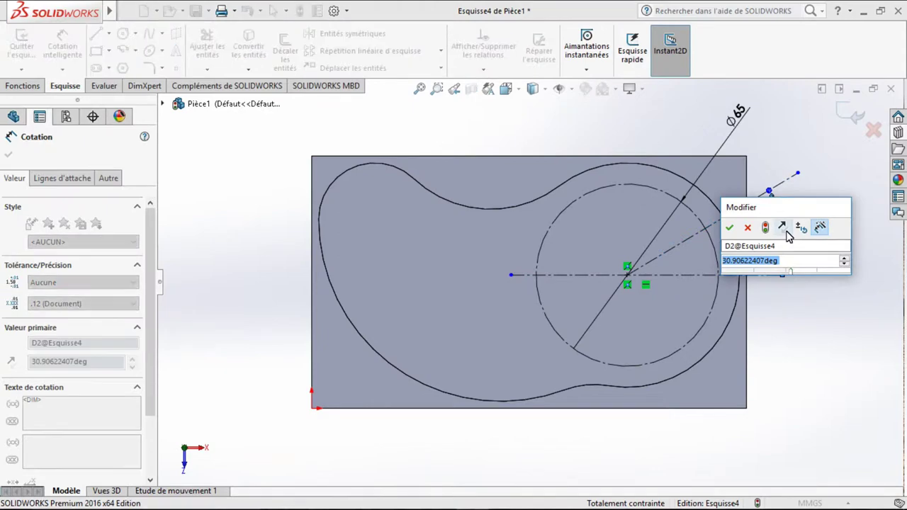
pyautogui.press('super+Tab')
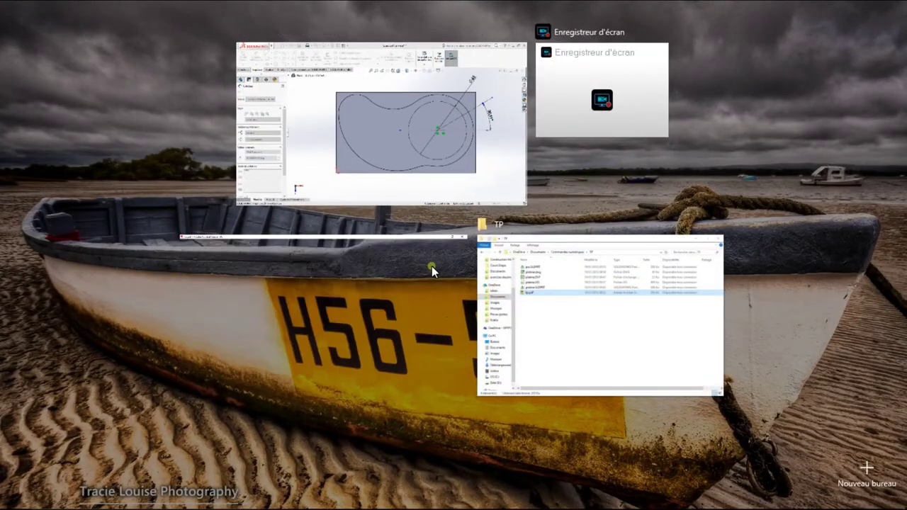
pyautogui.click(431, 266)
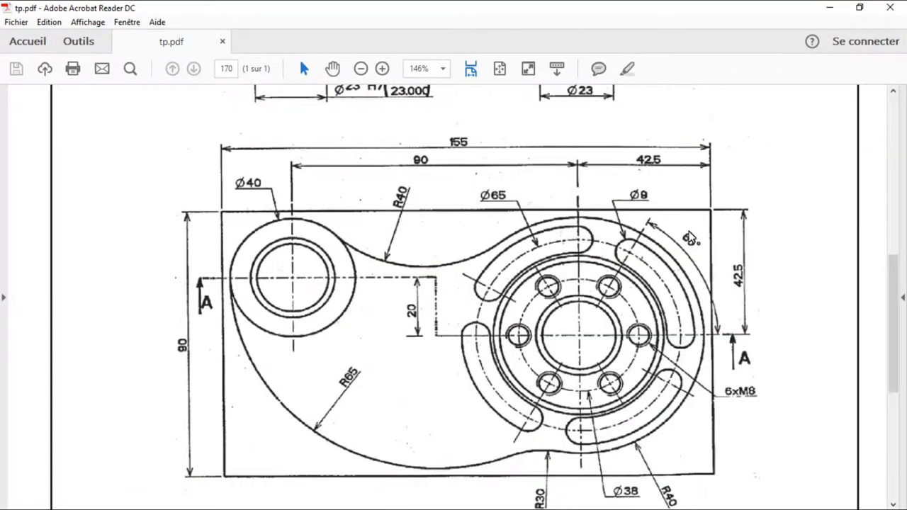
pyautogui.click(829, 7)
pyautogui.click(781, 266)
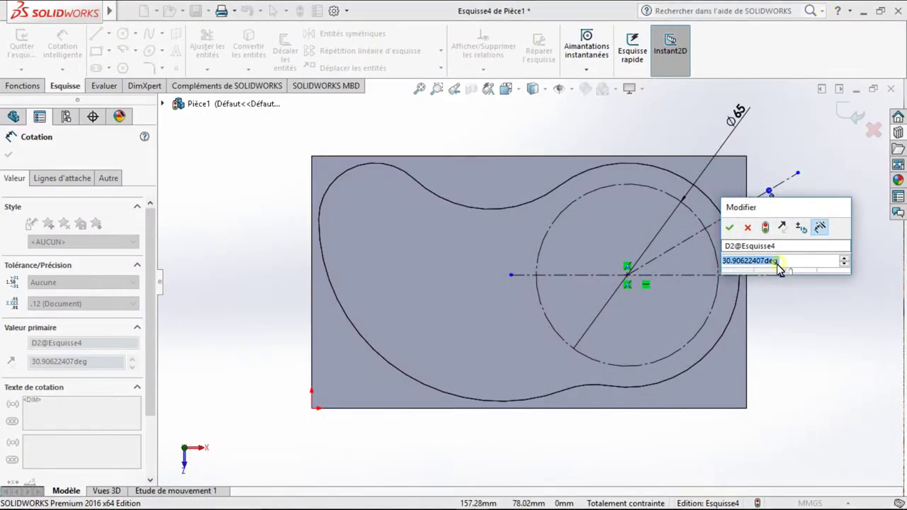
# Set the angle between the two centrelines to 60°, fully defining the sketch.
pyautogui.write('60')
pyautogui.press('Return')
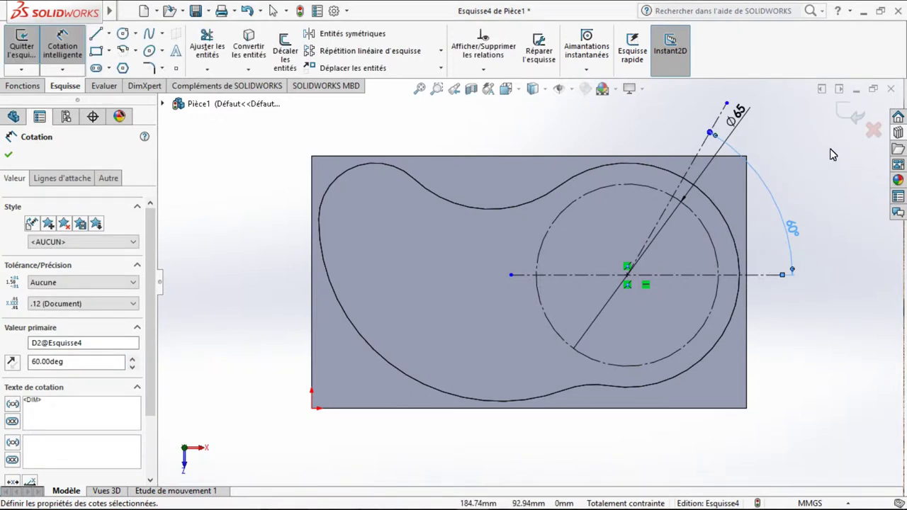
pyautogui.press('Escape')
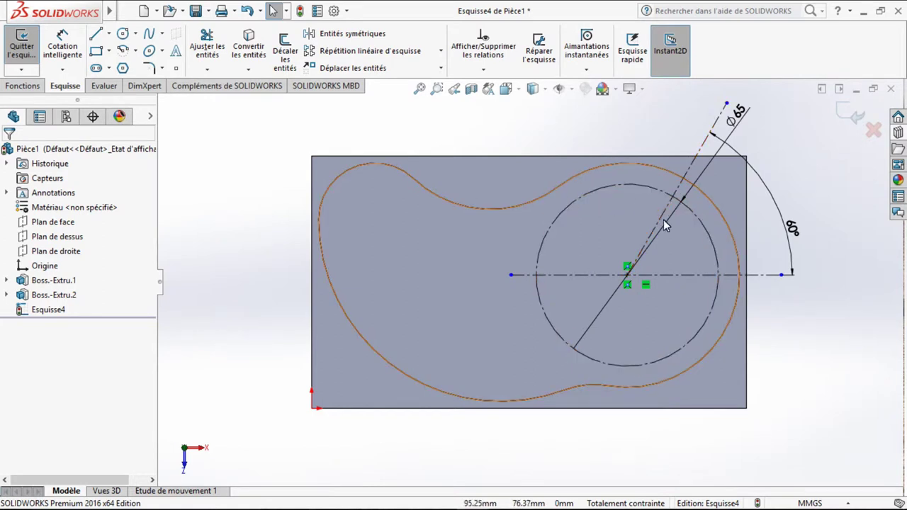
# Draw a small circle where the horizontal centreline meets the Ø65 circle, checking the hole size on the PDF.
pyautogui.click(124, 36)
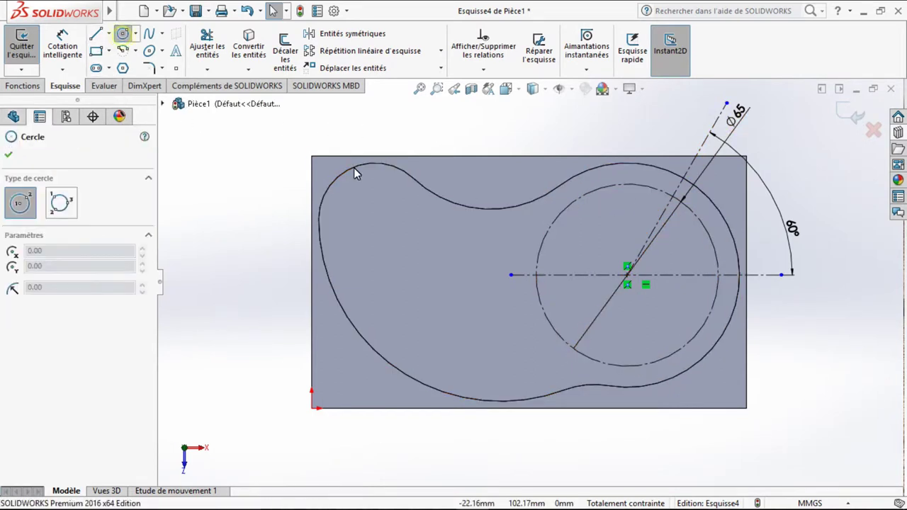
pyautogui.click(718, 276)
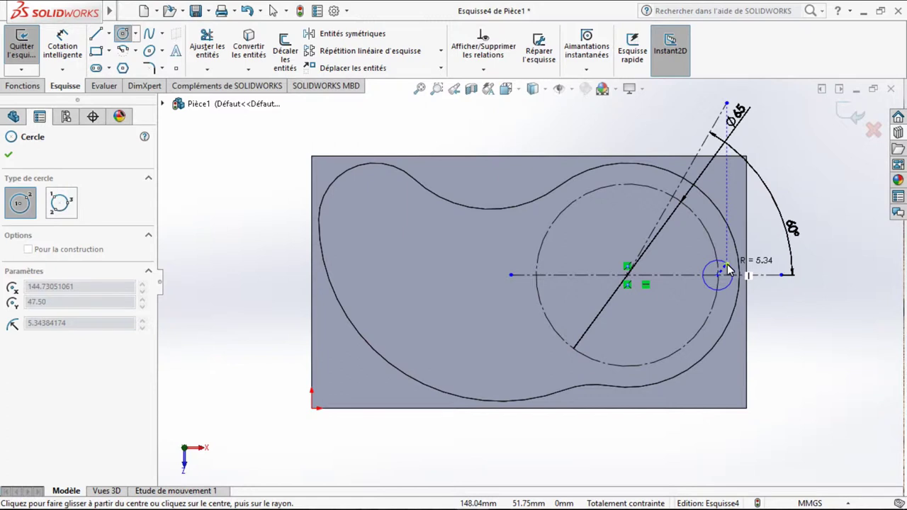
pyautogui.click(728, 267)
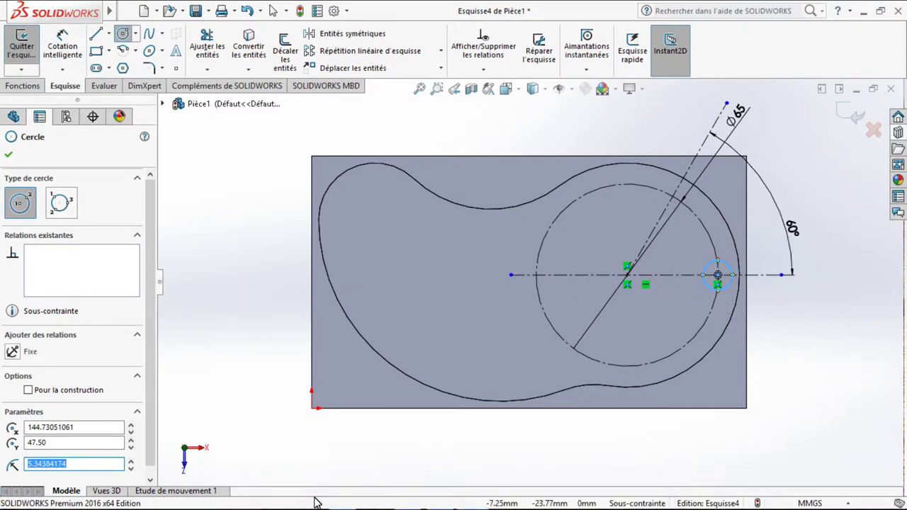
pyautogui.press('super+Tab')
pyautogui.click(600, 163)
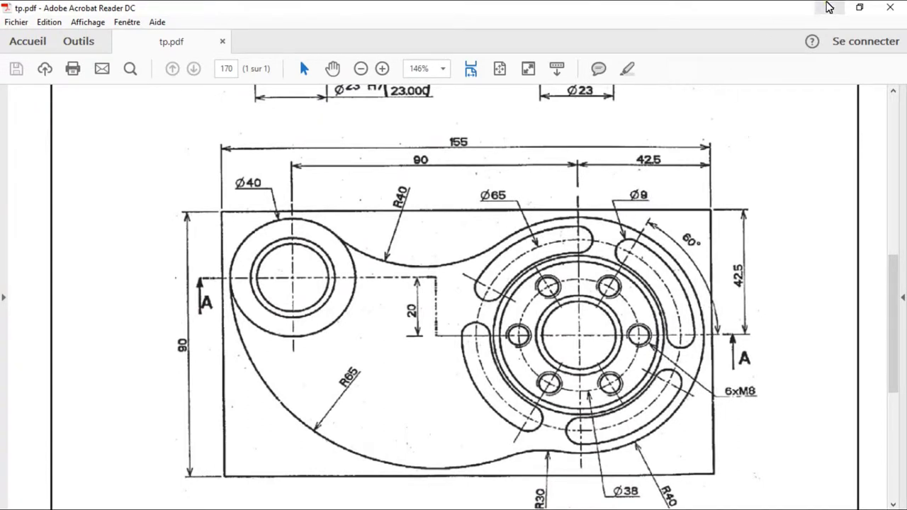
pyautogui.click(830, 7)
pyautogui.moveTo(66, 464); pyautogui.dragTo(31, 468)
# Give the small right-hand circle a 4.50 mm radius.
pyautogui.write('4.')
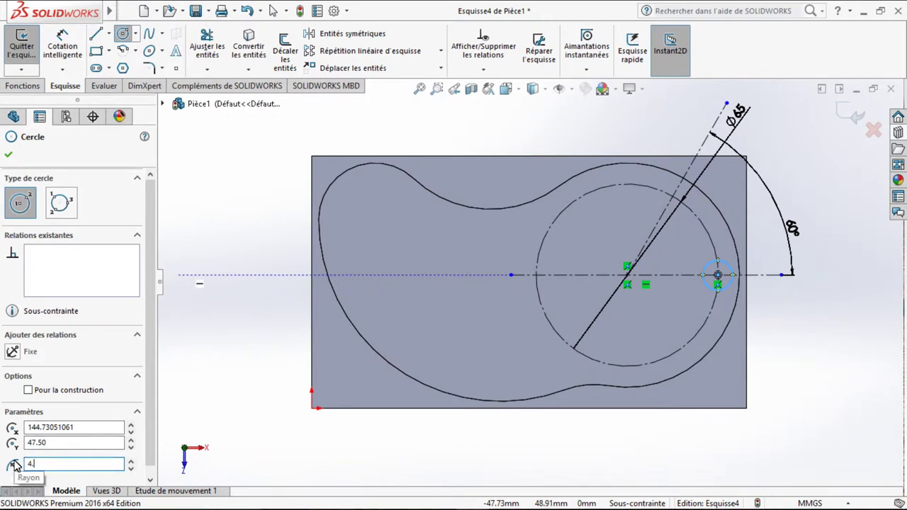
pyautogui.press('Return')
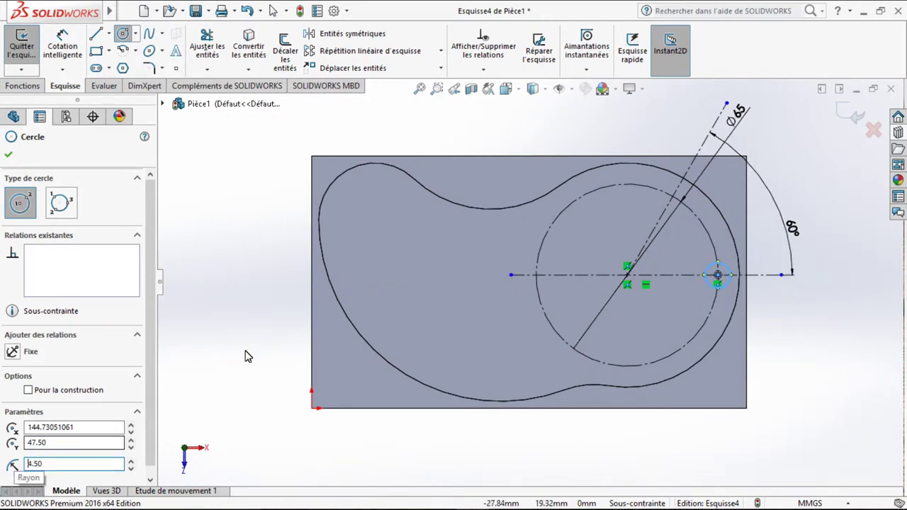
pyautogui.click(10, 156)
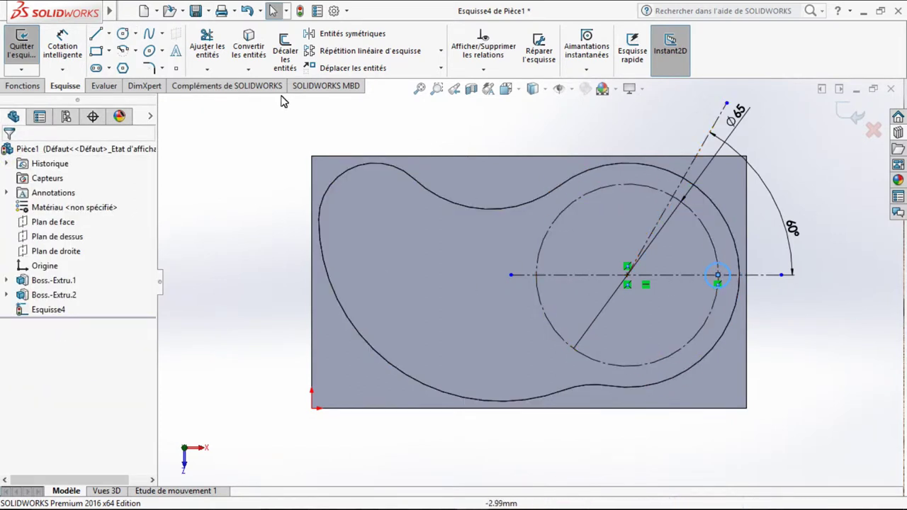
pyautogui.click(123, 33)
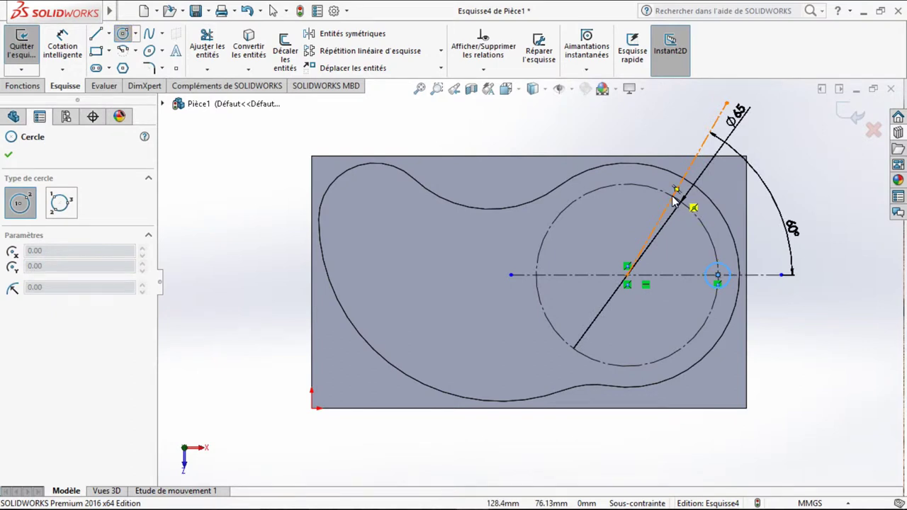
# Draw a second small circle where the 60° centreline crosses the Ø65 circle.
pyautogui.scroll(-1, 691, 207)
pyautogui.scroll(-2, 694, 204)
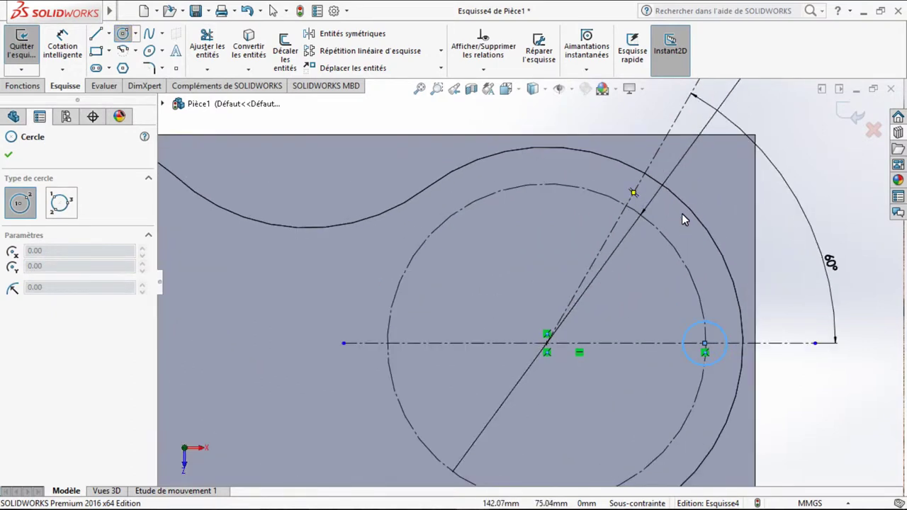
pyautogui.click(627, 206)
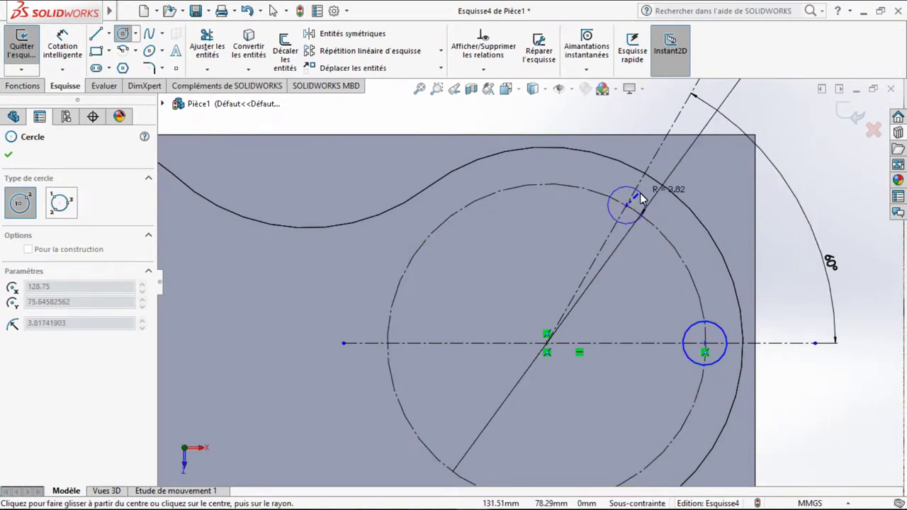
pyautogui.click(640, 193)
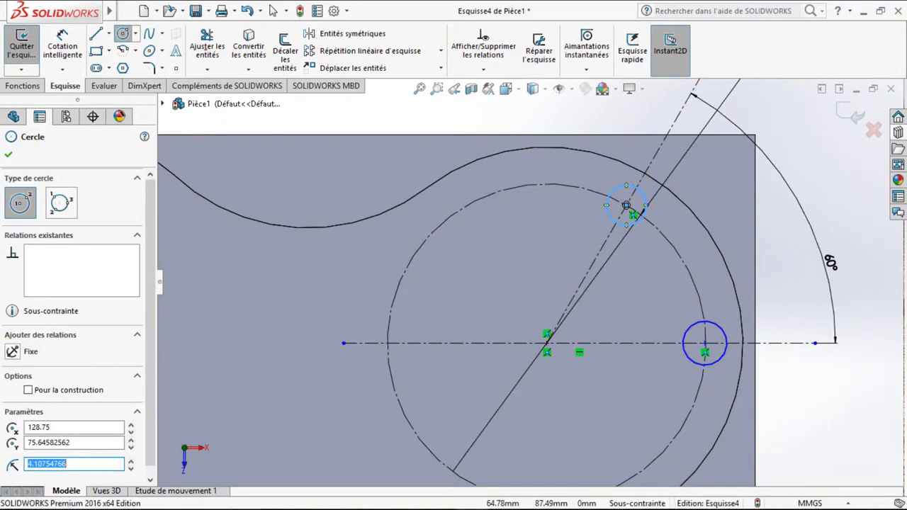
pyautogui.click(9, 157)
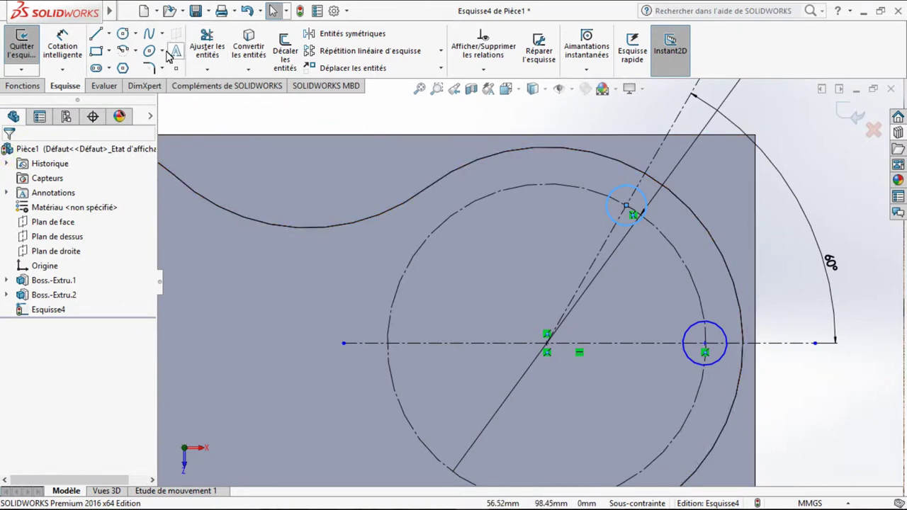
# Dimension the upper and right-hand small circles to Ø9.
pyautogui.click(63, 47)
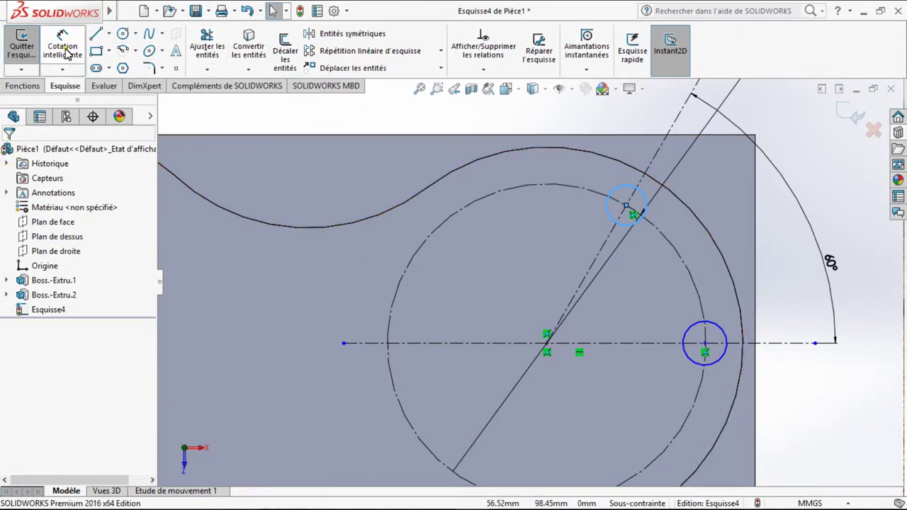
pyautogui.click(634, 192)
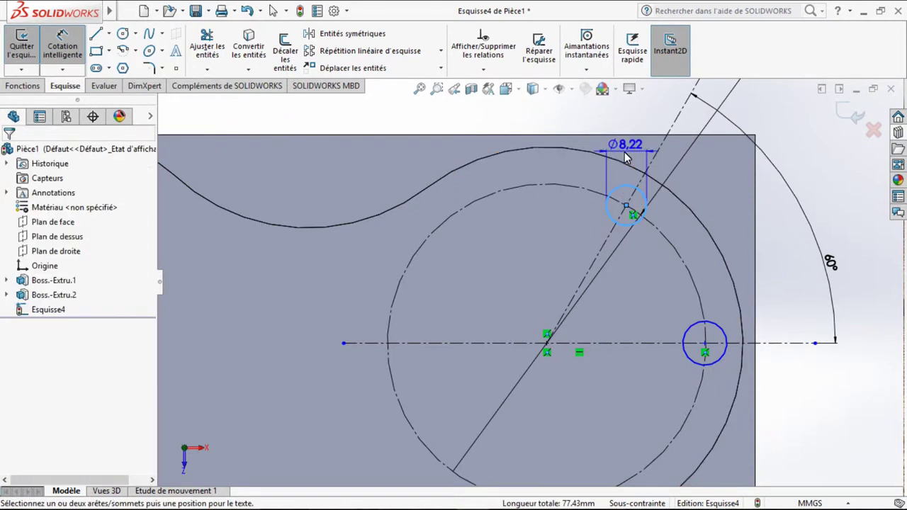
pyautogui.click(624, 152)
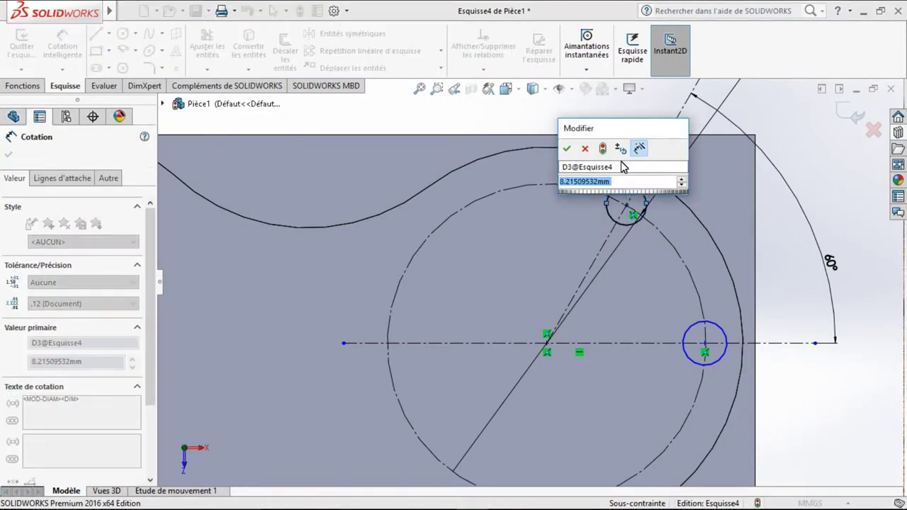
pyautogui.write('8')
pyautogui.press('Return')
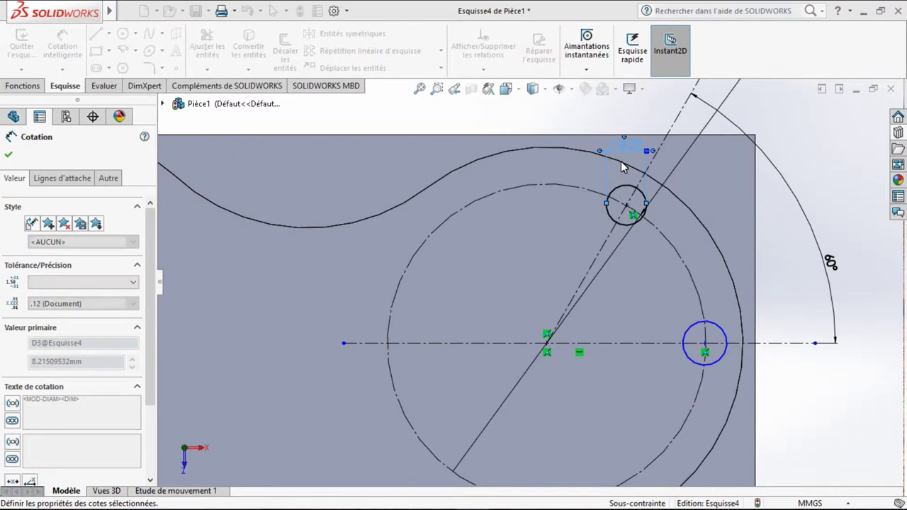
pyautogui.click(727, 332)
pyautogui.click(760, 304)
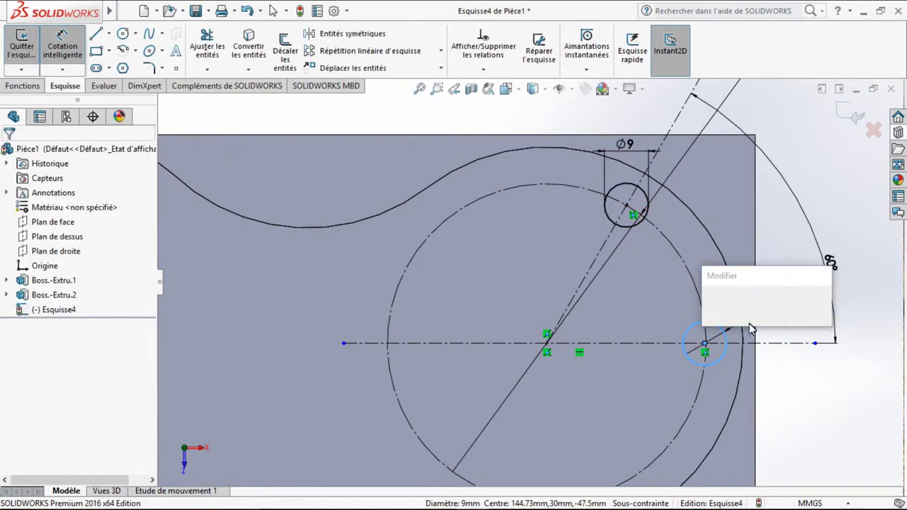
pyautogui.click(710, 304)
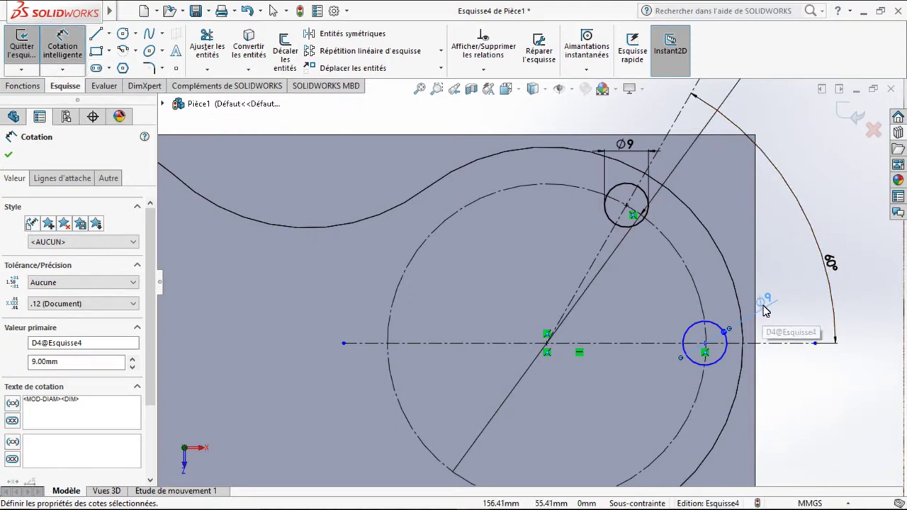
pyautogui.click(728, 345)
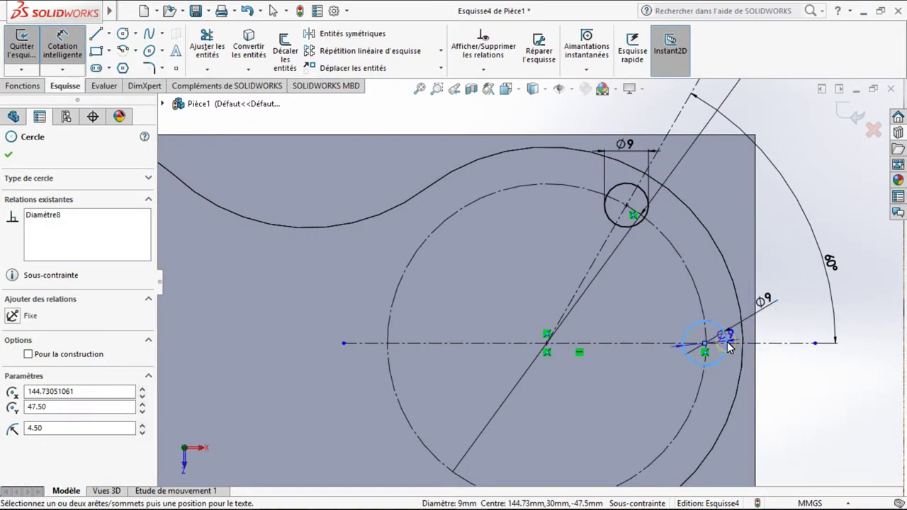
pyautogui.press('Escape')
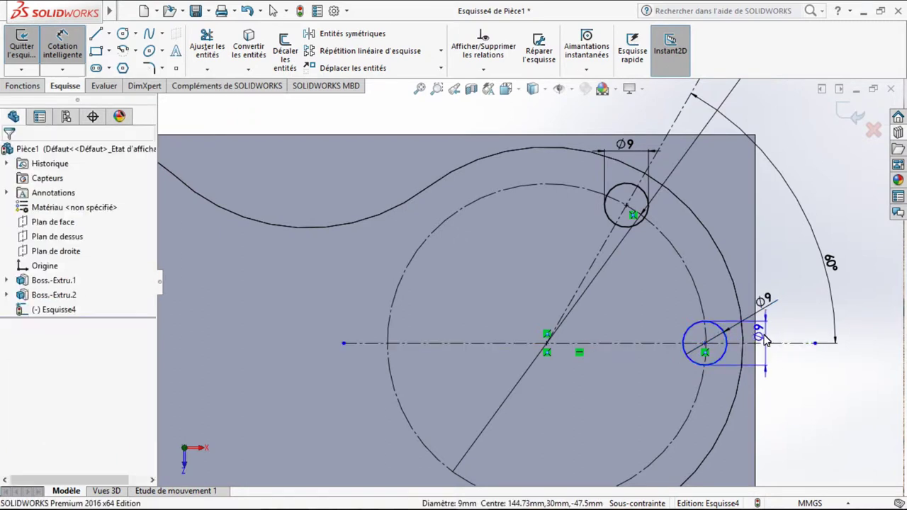
pyautogui.press('Escape')
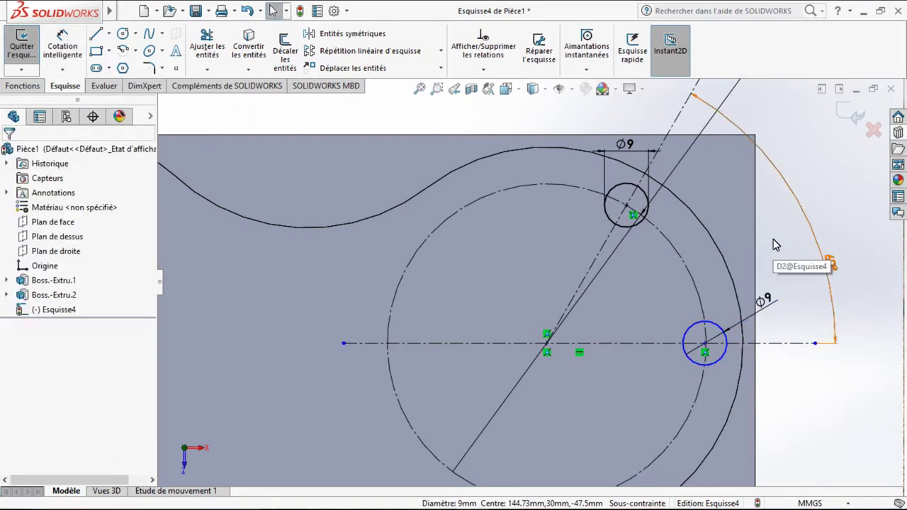
pyautogui.click(775, 244)
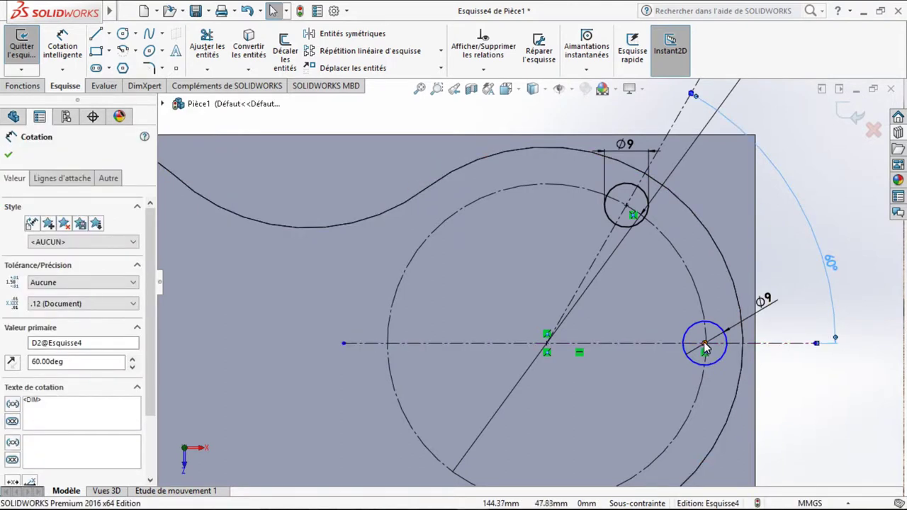
pyautogui.press('Escape')
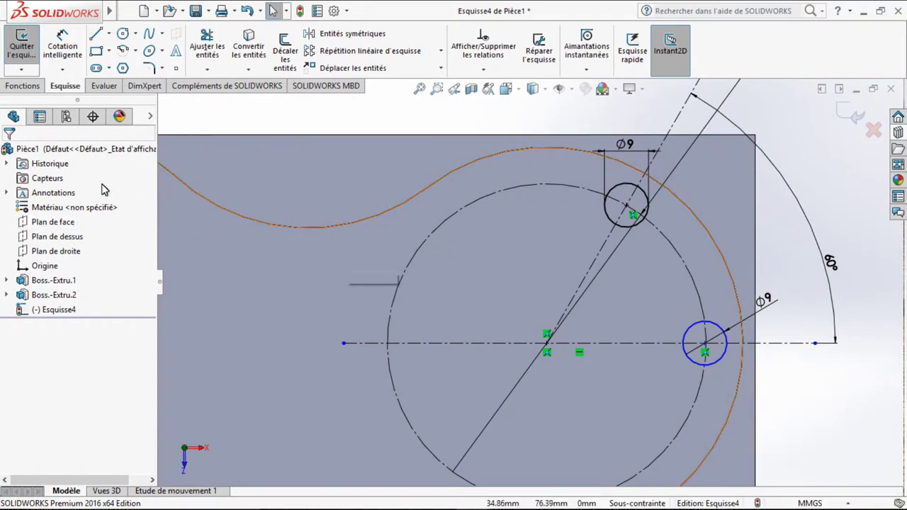
# Draw a large circle centred on the Ø65 construction circle's centre.
pyautogui.click(124, 36)
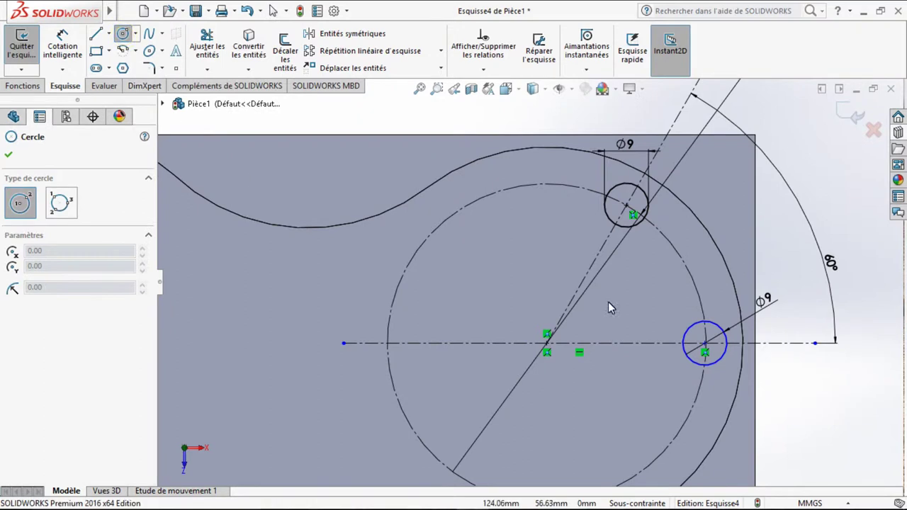
pyautogui.click(545, 344)
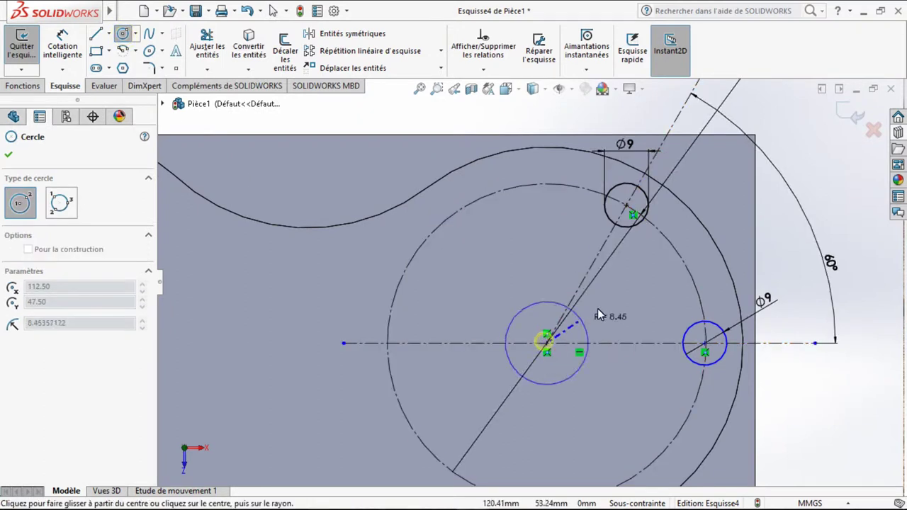
pyautogui.click(644, 285)
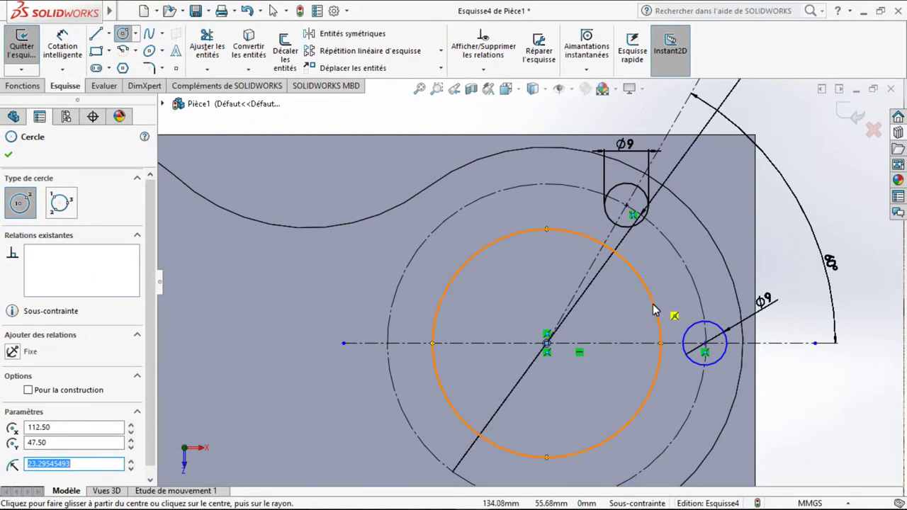
pyautogui.press('Escape')
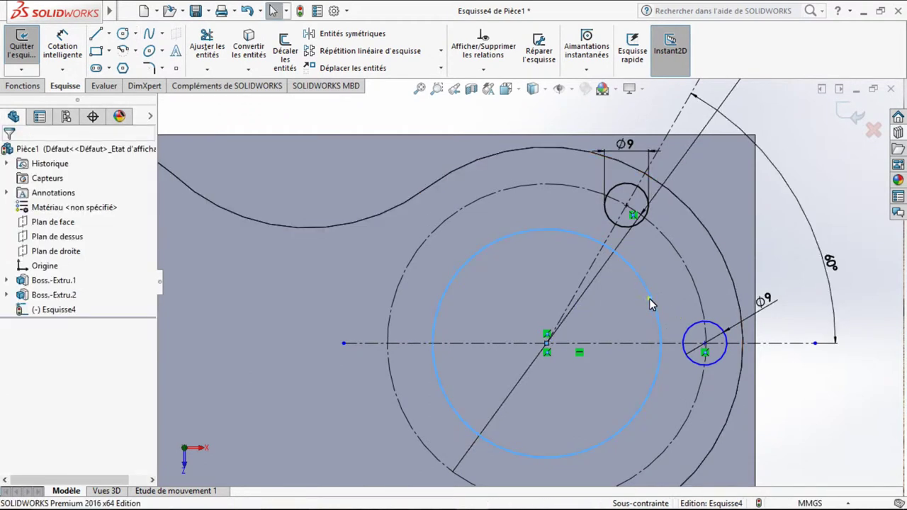
# Make the large inner circle tangent to the upper Ø9 circle.
pyautogui.click(649, 298)
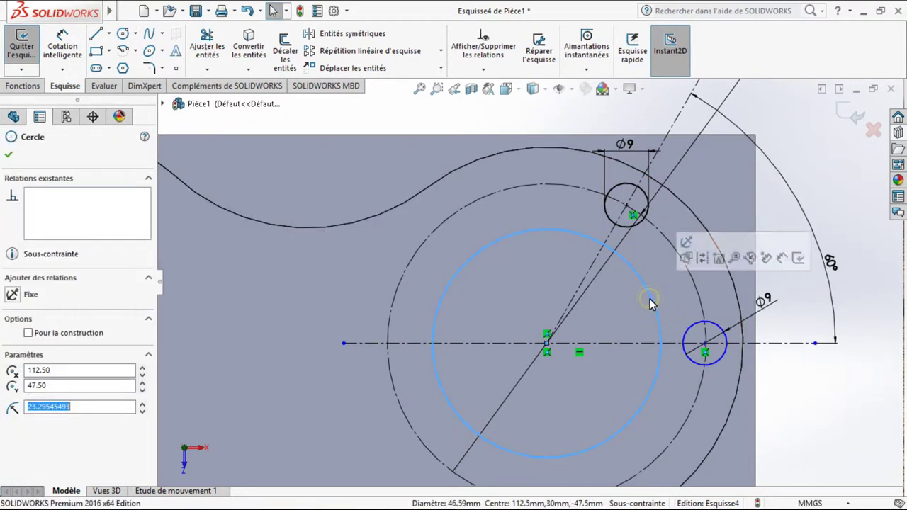
pyautogui.keyDown('ctrl'); pyautogui.click(620, 228); pyautogui.keyUp('ctrl')
pyautogui.keyDown('ctrl'); pyautogui.click(686, 341); pyautogui.keyUp('ctrl')
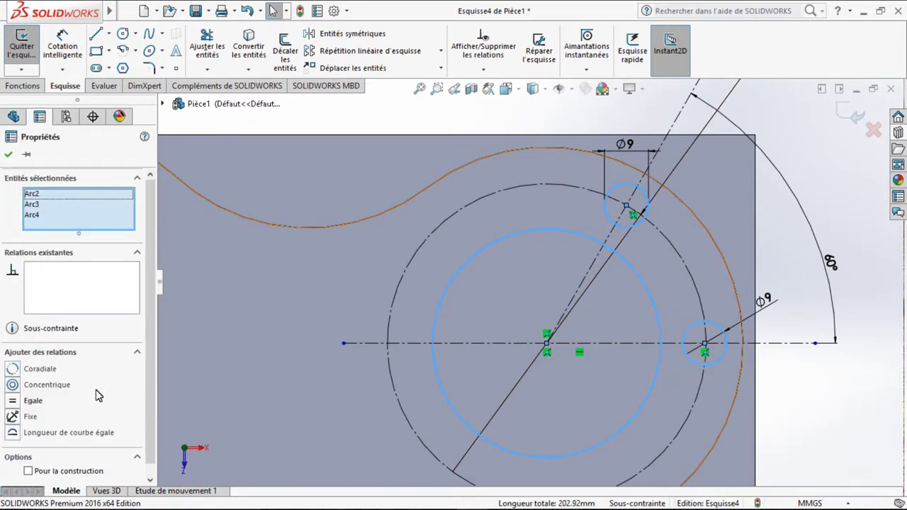
pyautogui.click(246, 348)
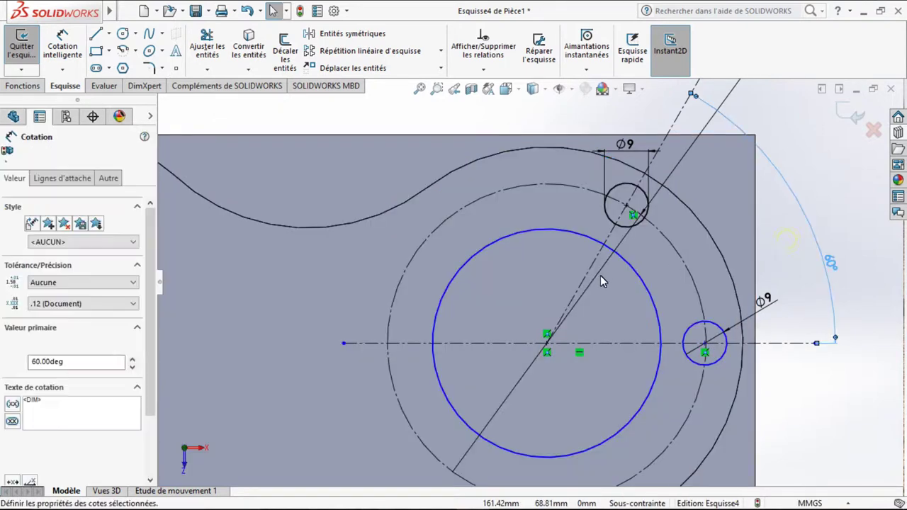
pyautogui.click(634, 269)
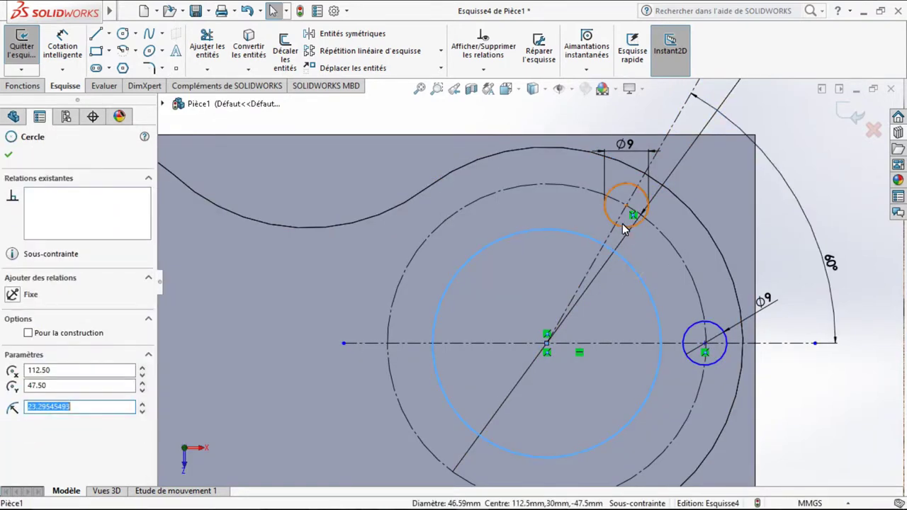
pyautogui.keyDown('ctrl'); pyautogui.click(620, 231); pyautogui.keyUp('ctrl')
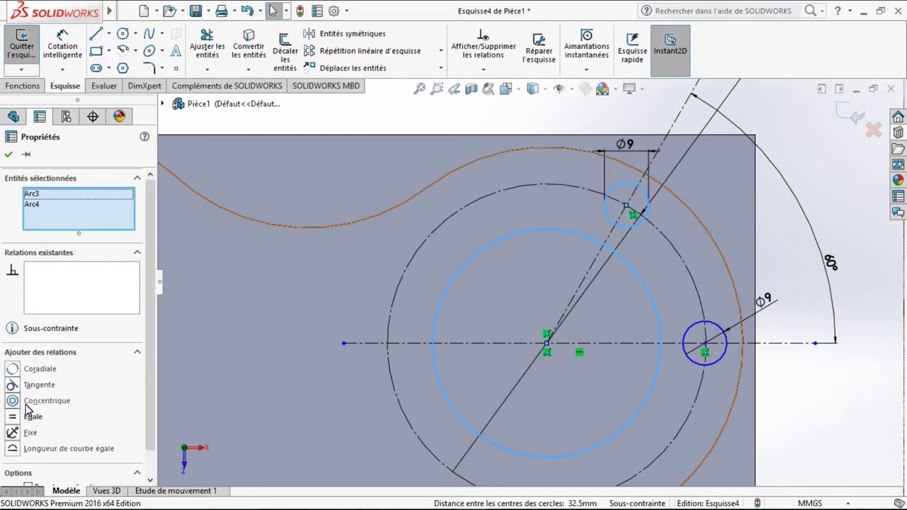
pyautogui.click(13, 387)
pyautogui.click(792, 227)
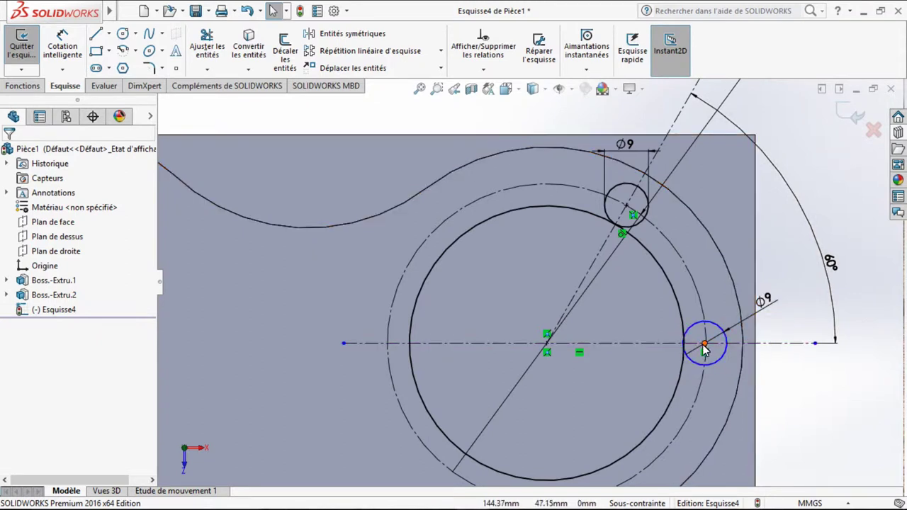
# Slide the lower Ø9 circle's centre along the horizontal centreline.
pyautogui.scroll(-2, 712, 353)
pyautogui.scroll(-2, 674, 333)
pyautogui.scroll(-2, 638, 322)
pyautogui.scroll(-2, 613, 315)
pyautogui.scroll(-2, 539, 258)
pyautogui.scroll(-1, 572, 292)
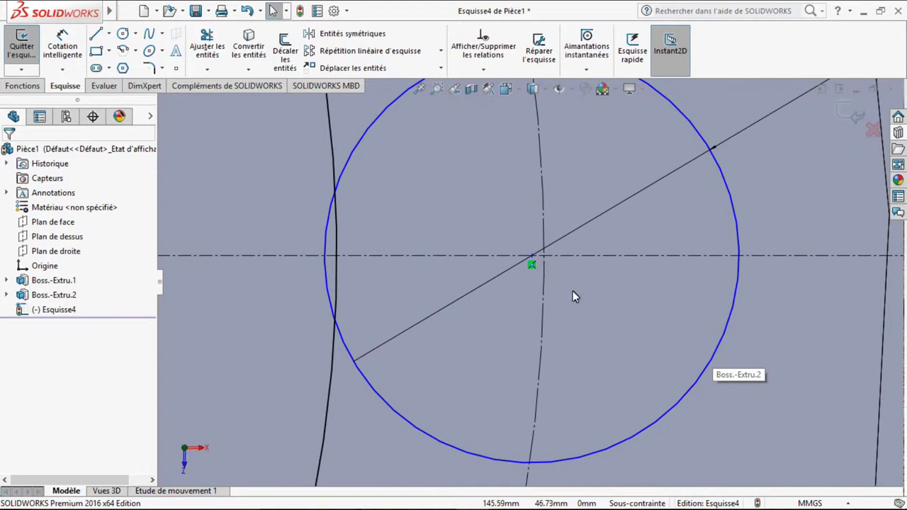
pyautogui.scroll(3, 567, 272)
pyautogui.scroll(2, 566, 277)
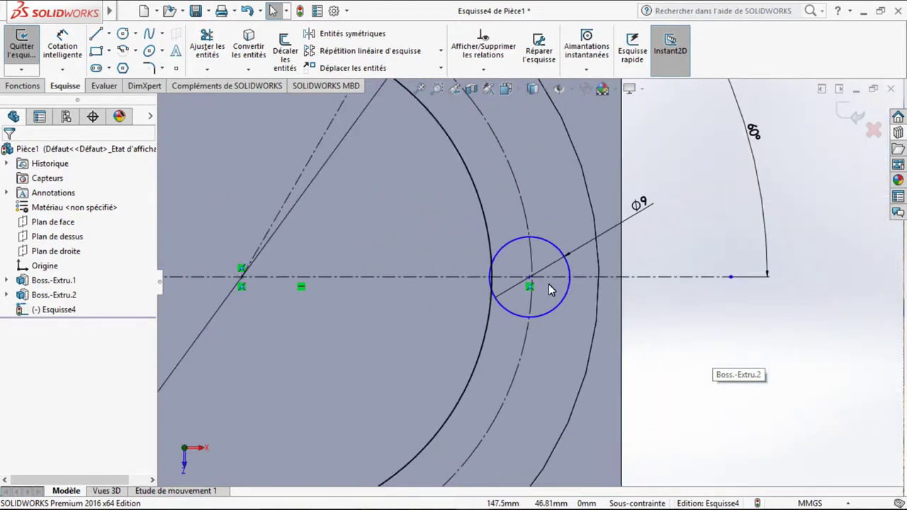
pyautogui.scroll(1, 560, 284)
pyautogui.scroll(-3, 546, 284)
pyautogui.scroll(-1, 547, 284)
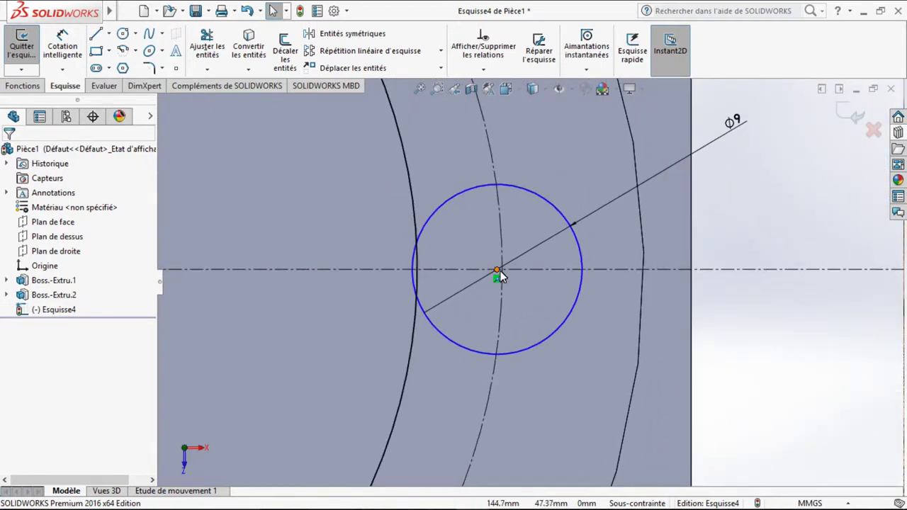
pyautogui.click(498, 273)
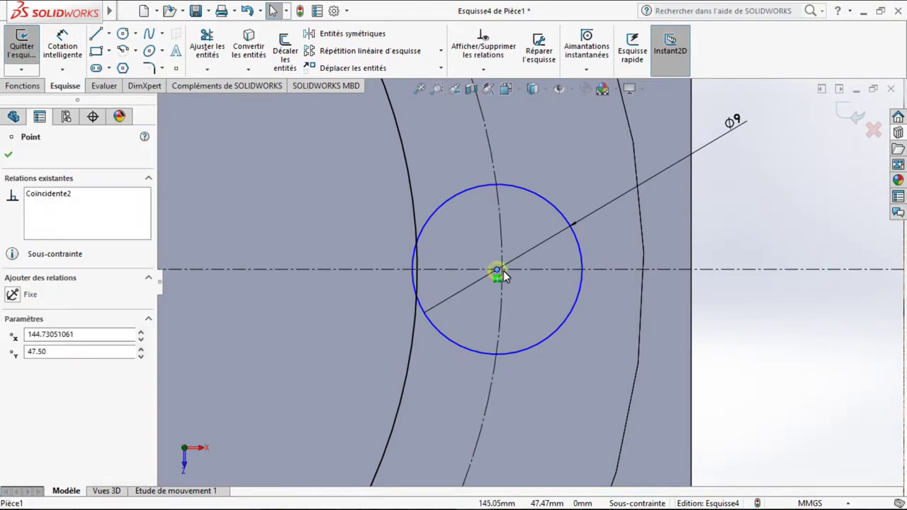
pyautogui.moveTo(509, 272); pyautogui.dragTo(501, 273)
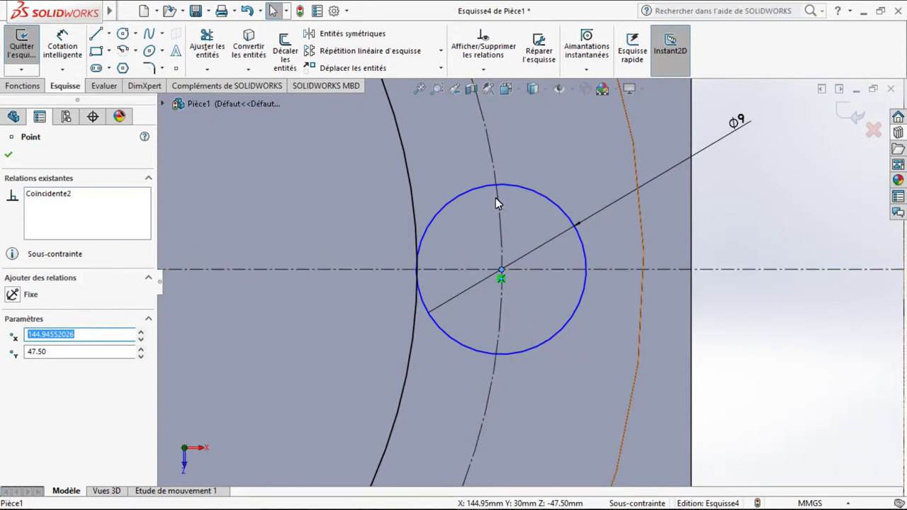
pyautogui.press('Escape')
# Add a tangent relation between the lower Ø9 circle and the inner arc, fully constraining the sketch.
pyautogui.click(454, 199)
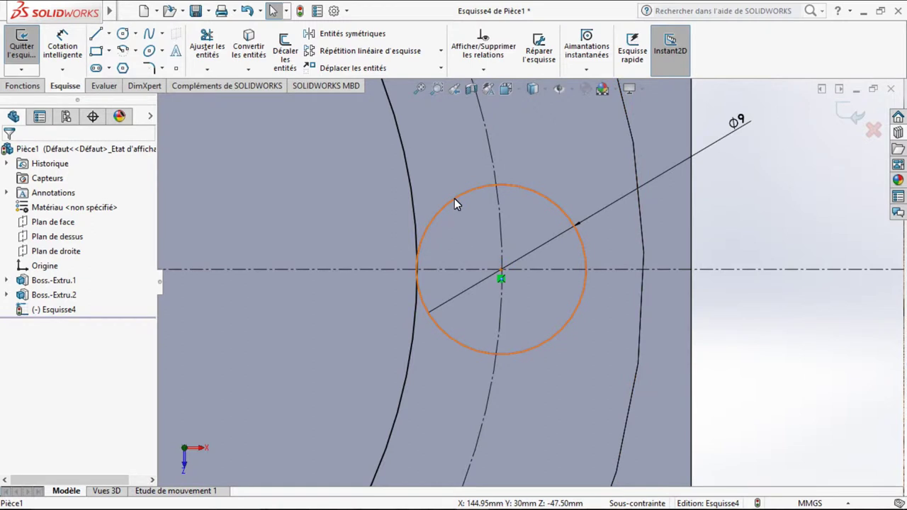
pyautogui.keyDown('ctrl'); pyautogui.click(413, 206); pyautogui.keyUp('ctrl')
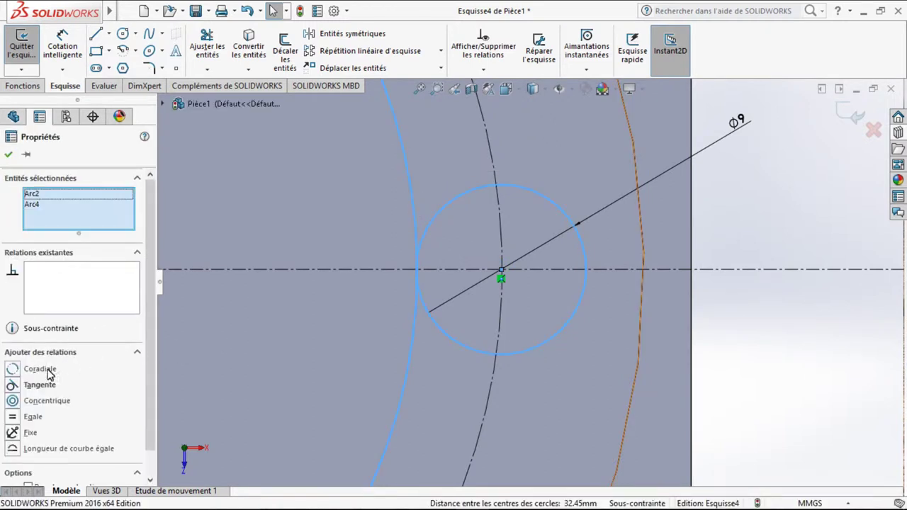
pyautogui.click(13, 386)
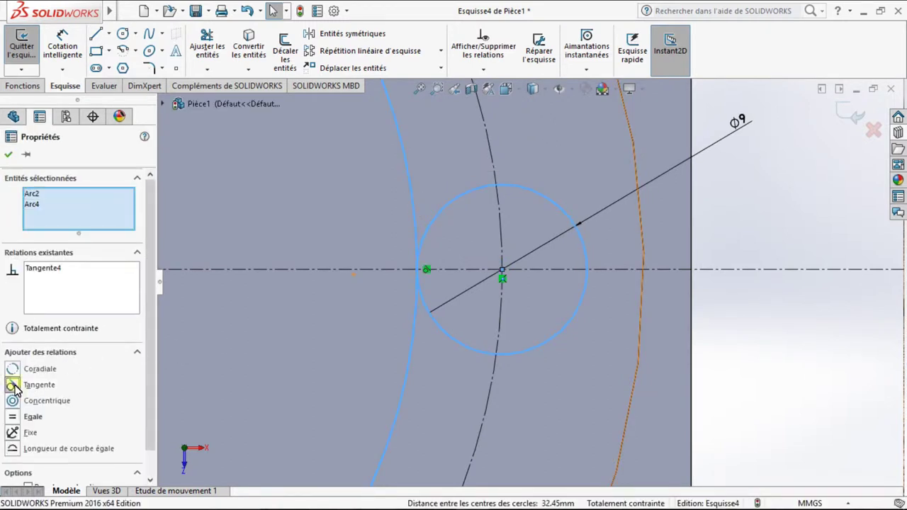
pyautogui.click(8, 156)
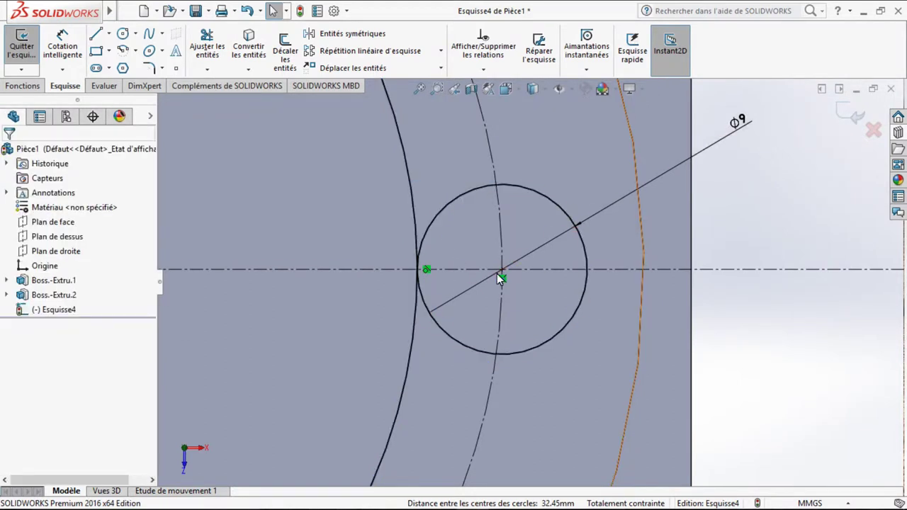
pyautogui.scroll(-3, 674, 280)
pyautogui.scroll(4, 674, 280)
pyautogui.scroll(3, 672, 280)
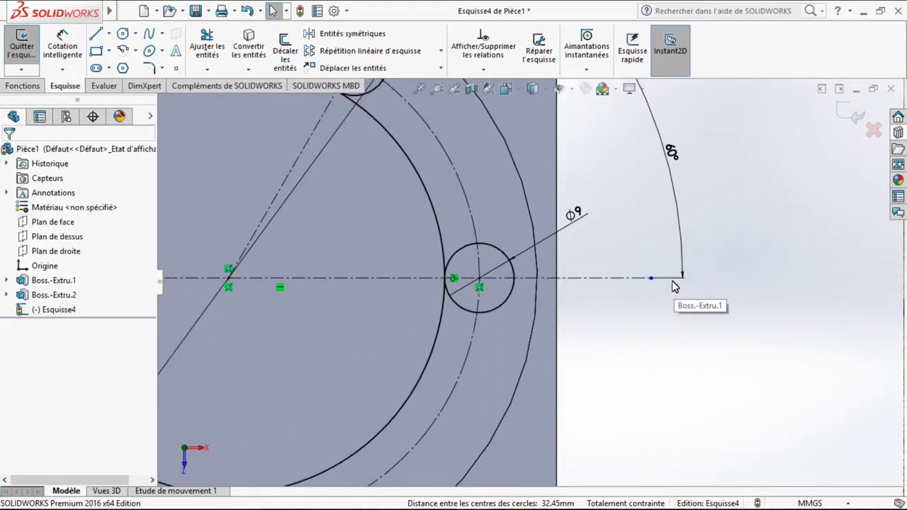
pyautogui.click(749, 248)
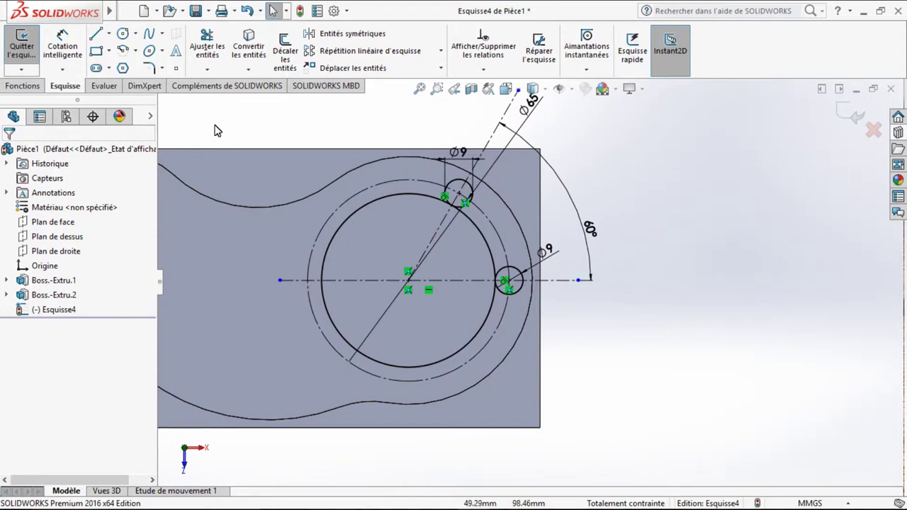
# Draw an R 37 circle centred on the sketch origin, tangent to the upper Ø9 circle.
pyautogui.click(121, 36)
pyautogui.click(408, 280)
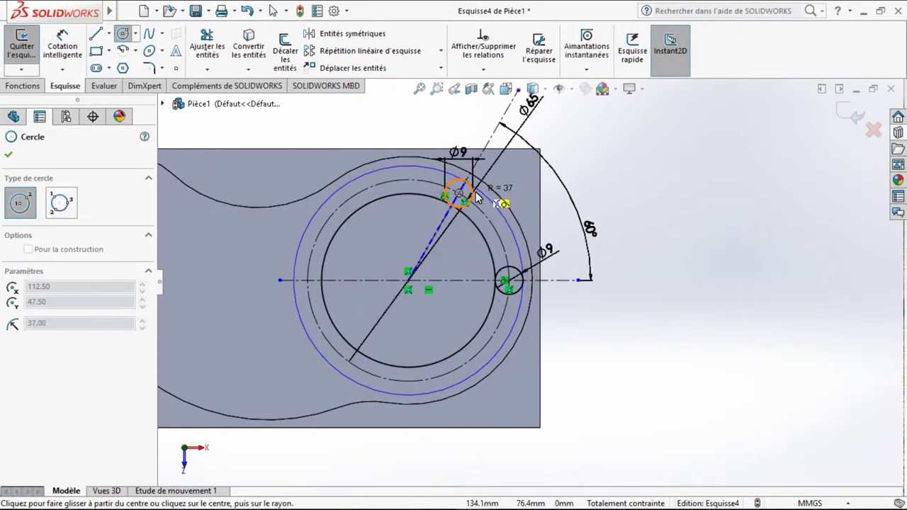
pyautogui.click(476, 199)
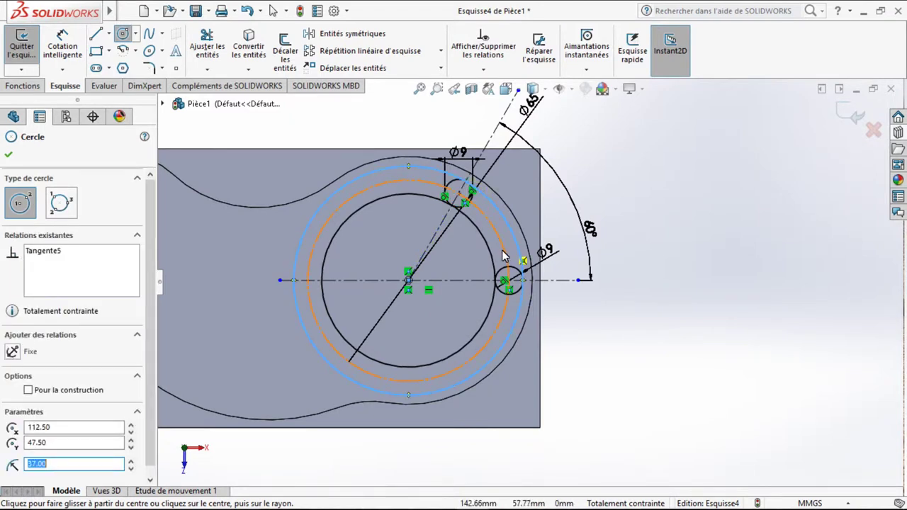
pyautogui.click(9, 154)
pyautogui.click(550, 201)
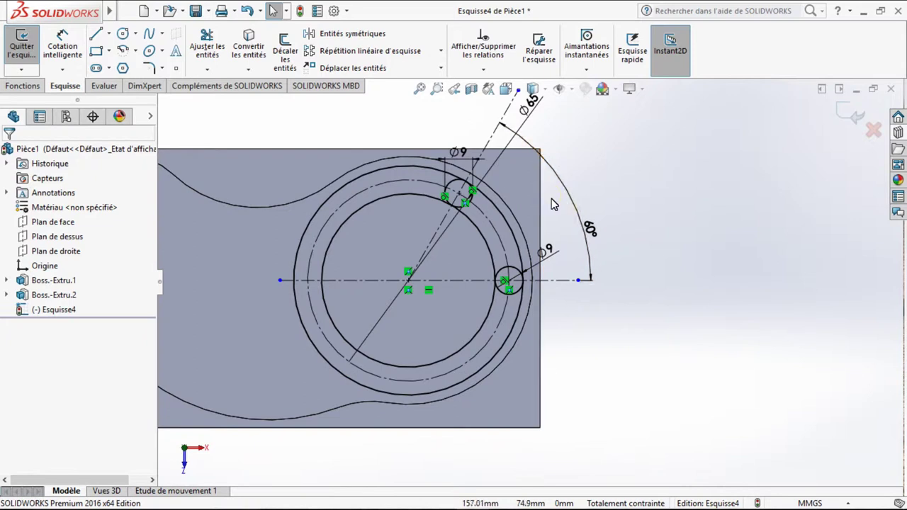
# Trim away the upper-left and lower unwanted portions of the large circles.
pyautogui.click(207, 47)
pyautogui.click(403, 192)
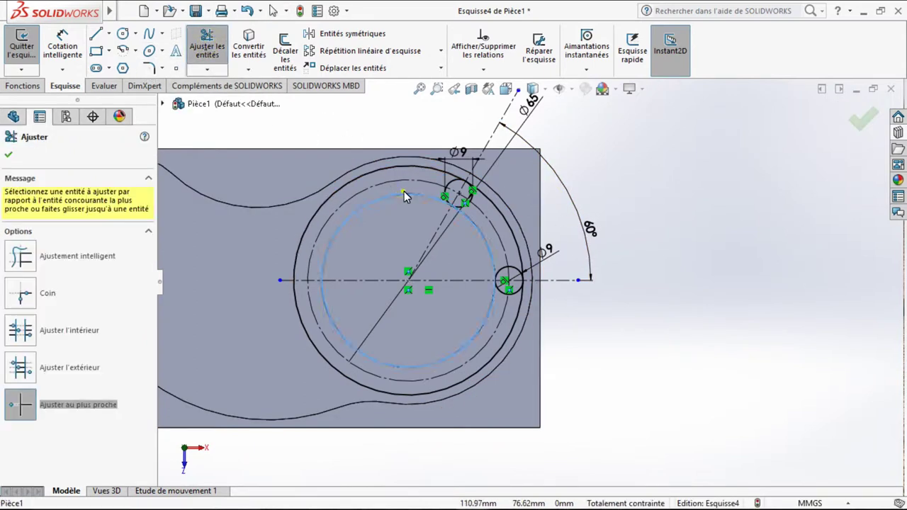
pyautogui.click(414, 166)
pyautogui.click(303, 323)
pyautogui.click(487, 311)
pyautogui.click(494, 256)
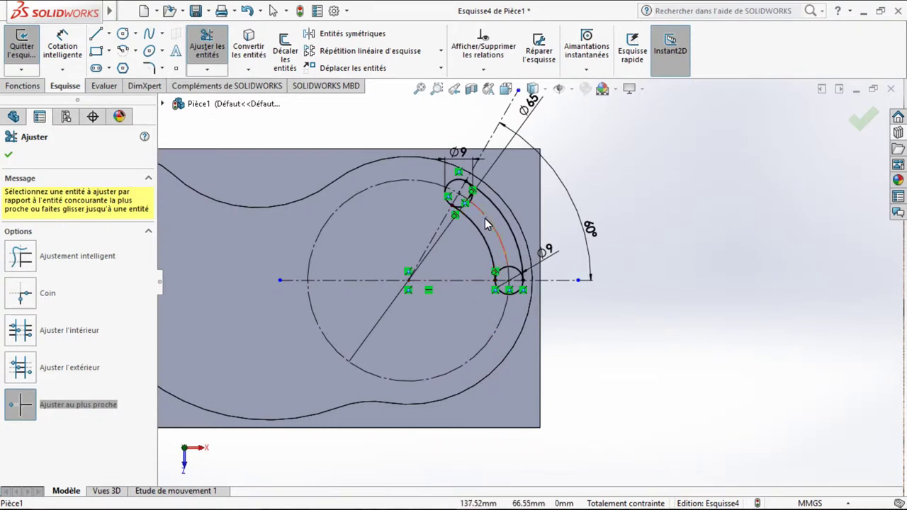
pyautogui.scroll(1, 510, 252)
pyautogui.scroll(-1, 522, 251)
pyautogui.scroll(-2, 522, 250)
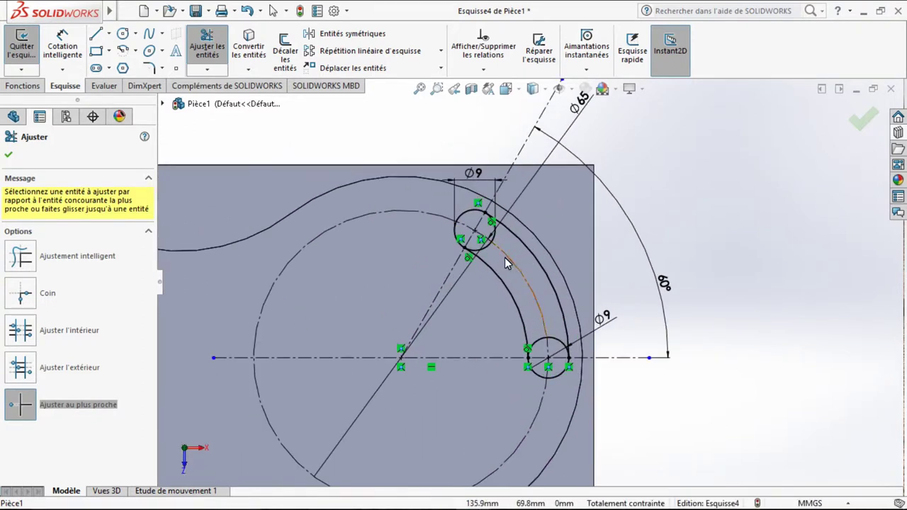
pyautogui.scroll(-2, 504, 257)
pyautogui.scroll(-1, 489, 248)
# Trim the inner arcs of the upper and lower Ø9 circles to close the slot outline.
pyautogui.click(472, 242)
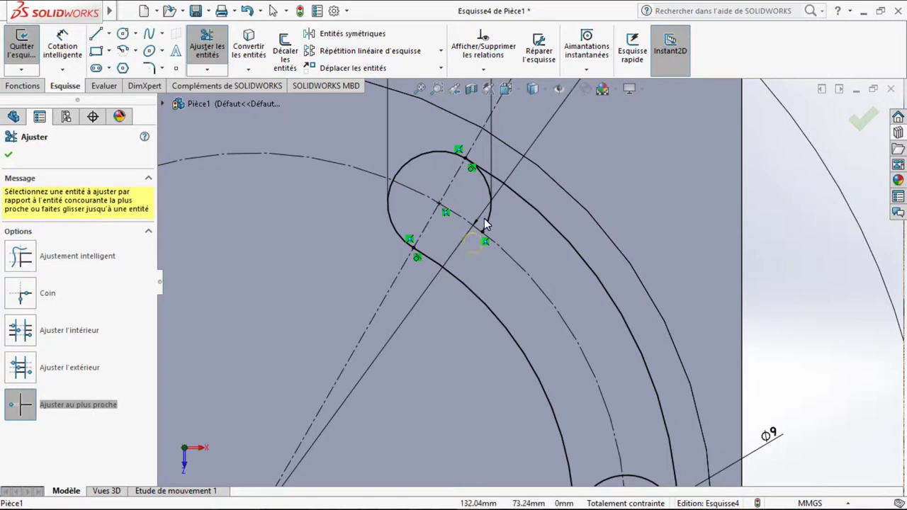
pyautogui.click(490, 217)
pyautogui.scroll(2, 498, 232)
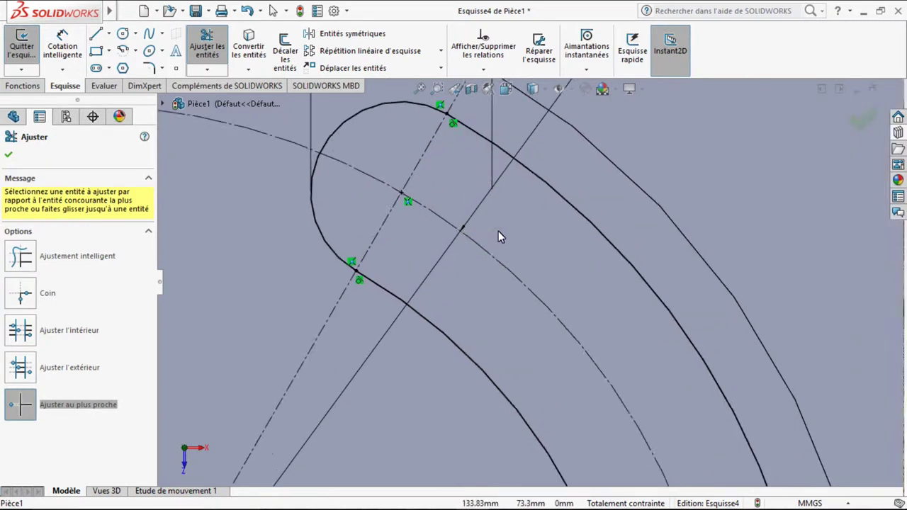
pyautogui.scroll(2, 498, 231)
pyautogui.scroll(2, 500, 231)
pyautogui.click(568, 368)
pyautogui.click(562, 362)
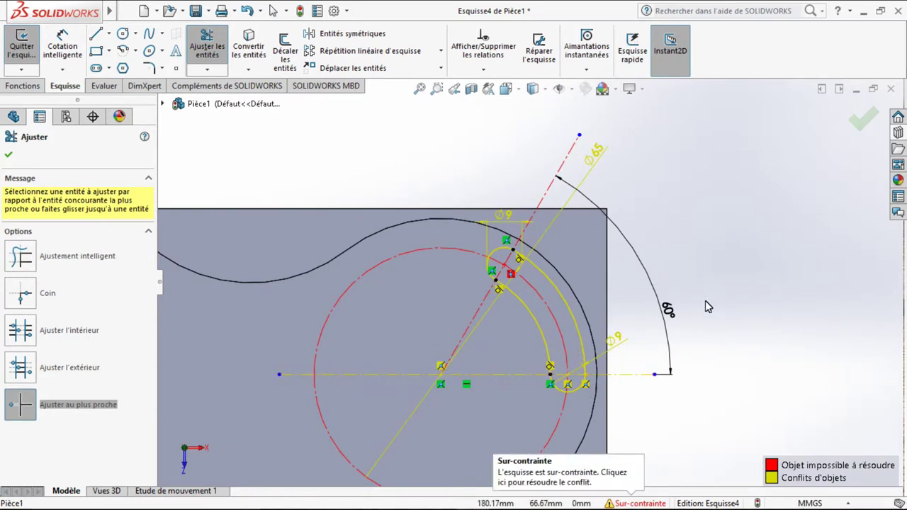
# Exit Trim and remove the redundant lower Ø9 dimension so the sketch is fully defined.
pyautogui.scroll(3, 705, 306)
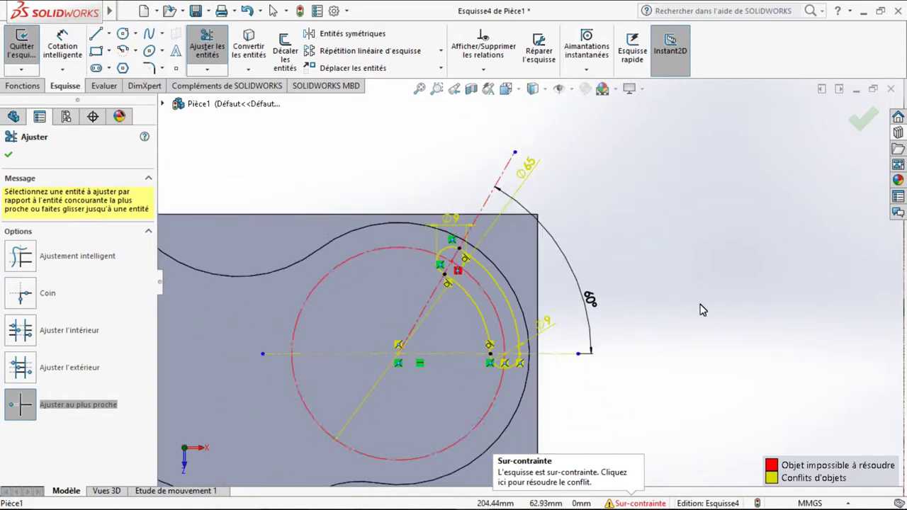
pyautogui.click(9, 155)
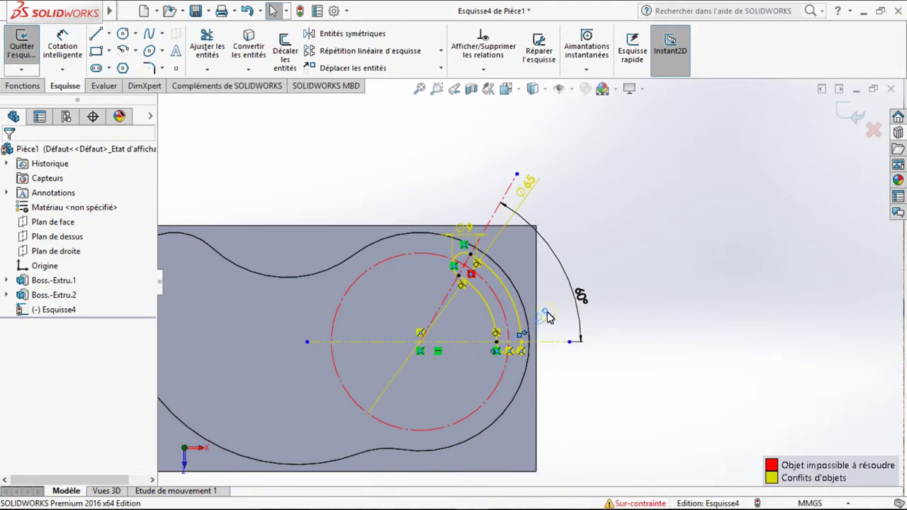
pyautogui.click(545, 316)
pyautogui.press('Escape')
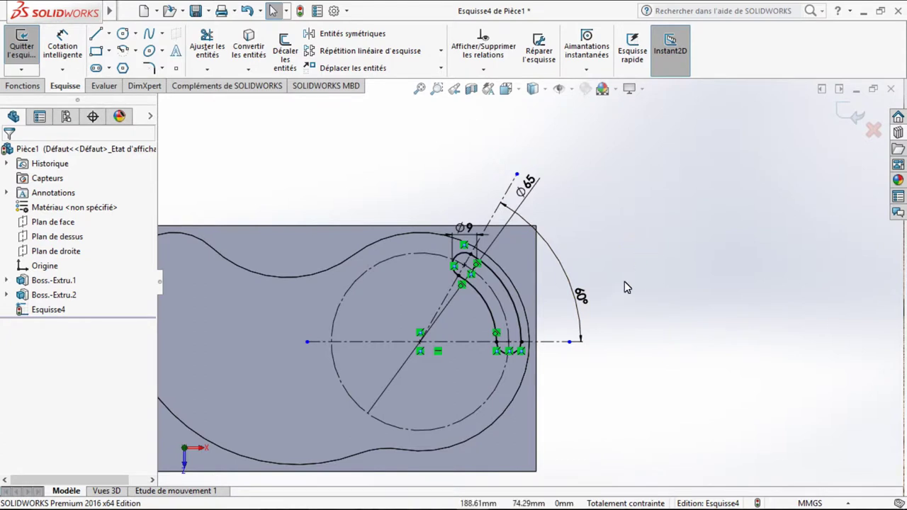
pyautogui.scroll(-2, 622, 297)
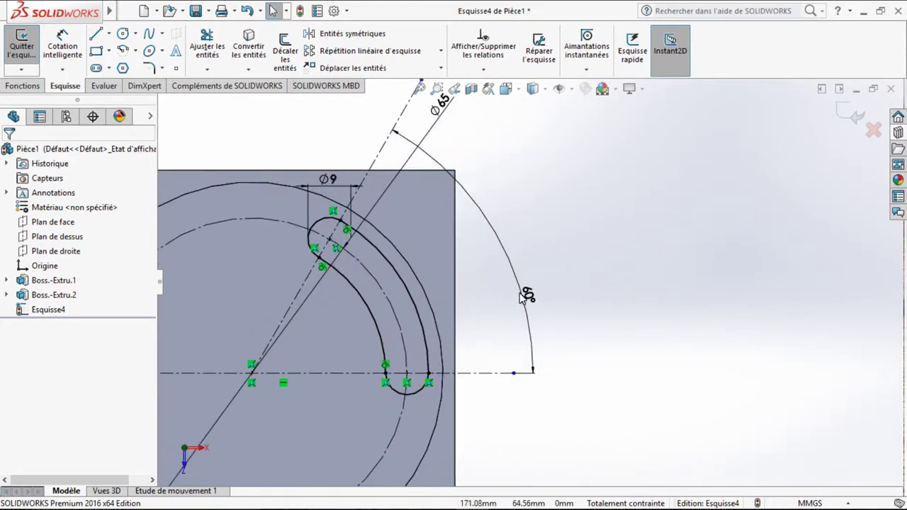
pyautogui.scroll(1, 481, 290)
pyautogui.scroll(2, 483, 284)
pyautogui.scroll(2, 483, 283)
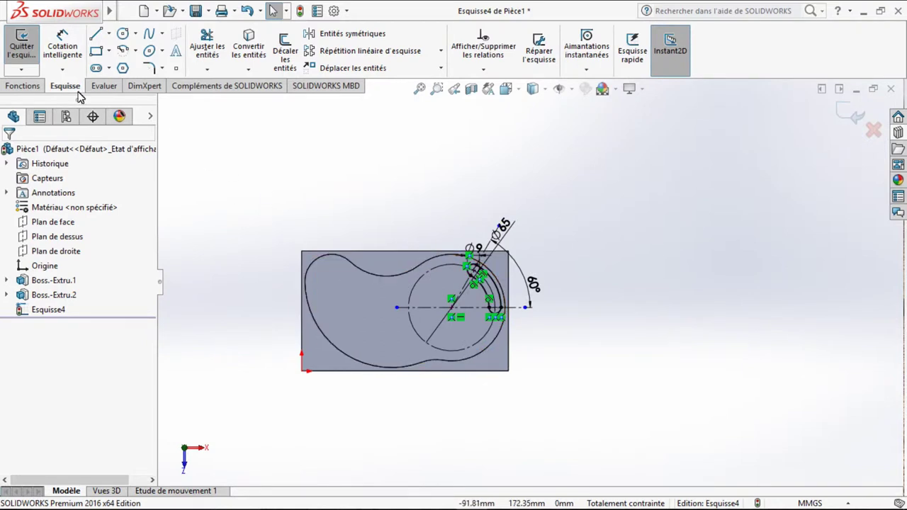
# Start an extruded cut from the slot sketch and inspect its 12 mm blind preview.
pyautogui.click(22, 45)
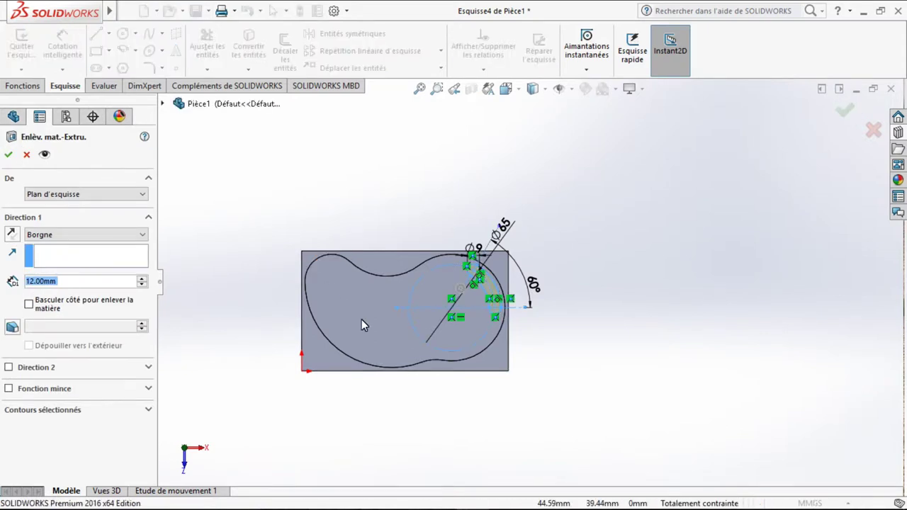
pyautogui.moveTo(362, 320); pyautogui.dragTo(435, 230, button='middle')
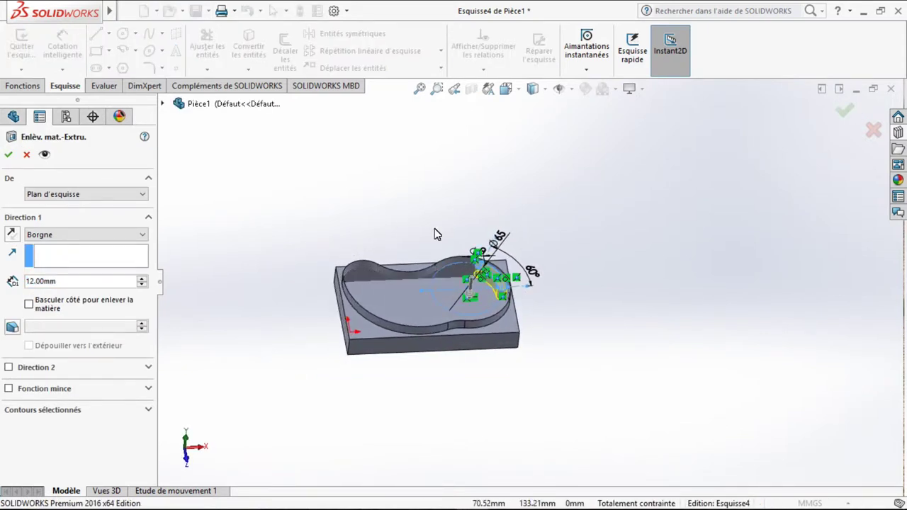
pyautogui.scroll(-2, 484, 295)
pyautogui.scroll(-2, 484, 295)
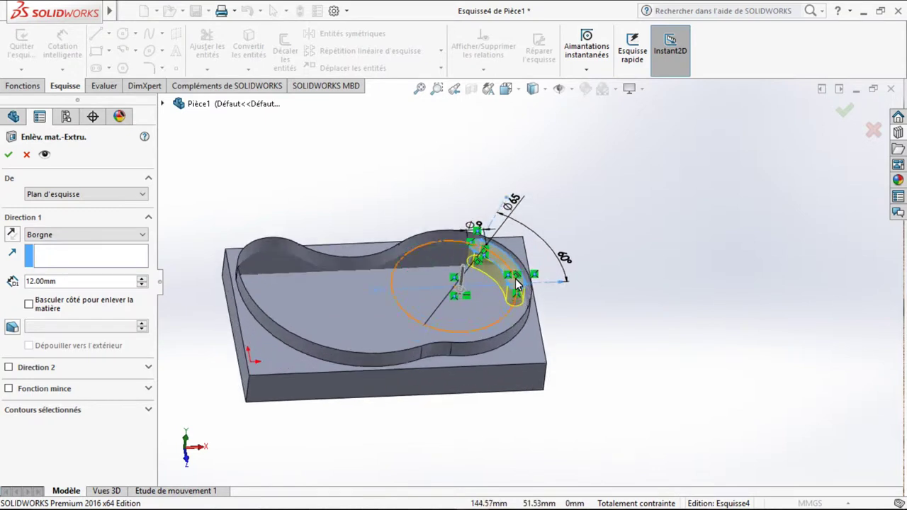
pyautogui.scroll(-2, 518, 284)
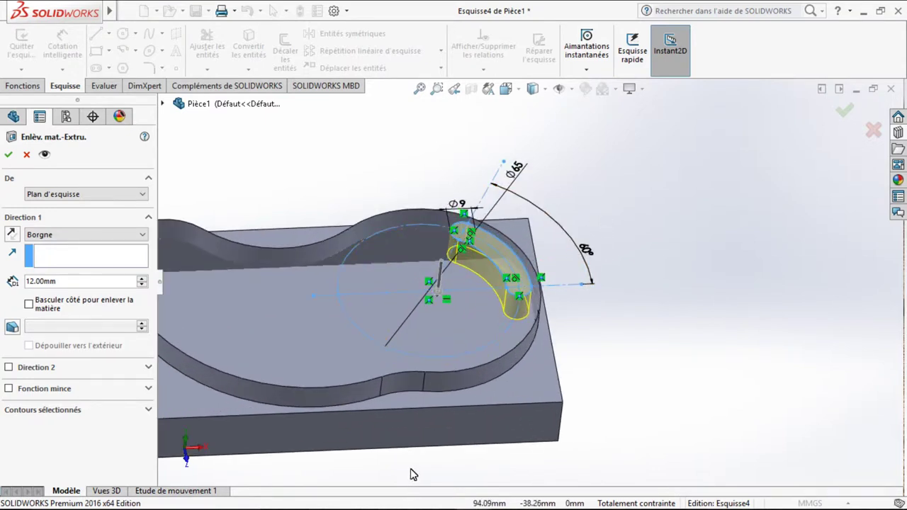
pyautogui.press('super+Tab')
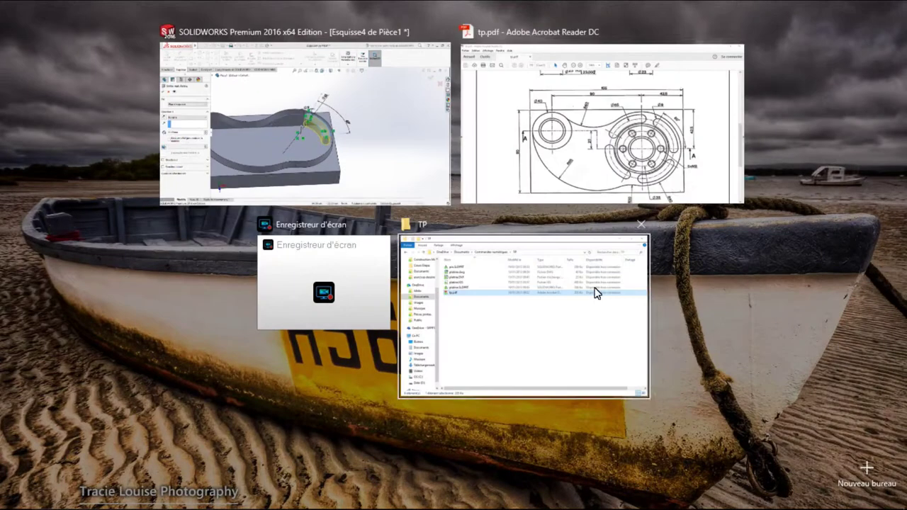
# Review section A-A of the PLATINE drawing in tp.pdf, then minimize the reader.
pyautogui.click(655, 183)
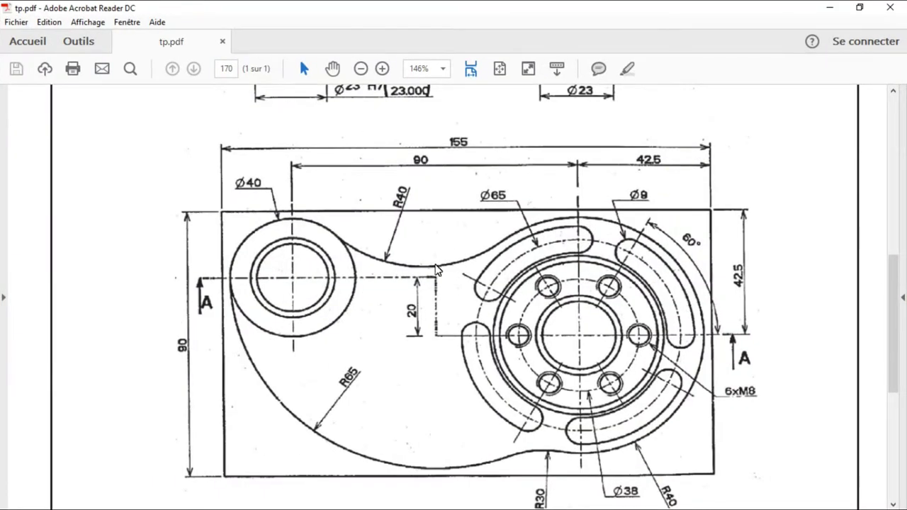
pyautogui.scroll(-1, 457, 252)
pyautogui.scroll(1, 458, 253)
pyautogui.scroll(5, 457, 252)
pyautogui.scroll(-1, 457, 252)
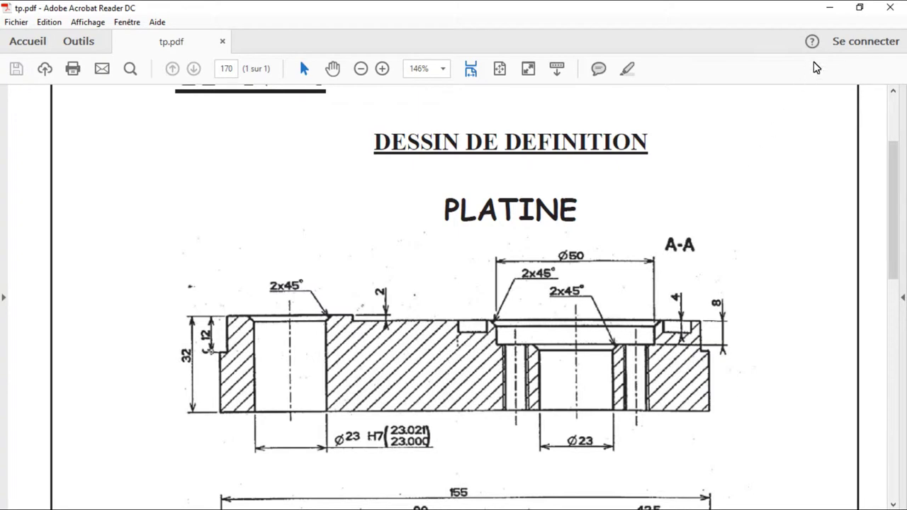
pyautogui.click(830, 7)
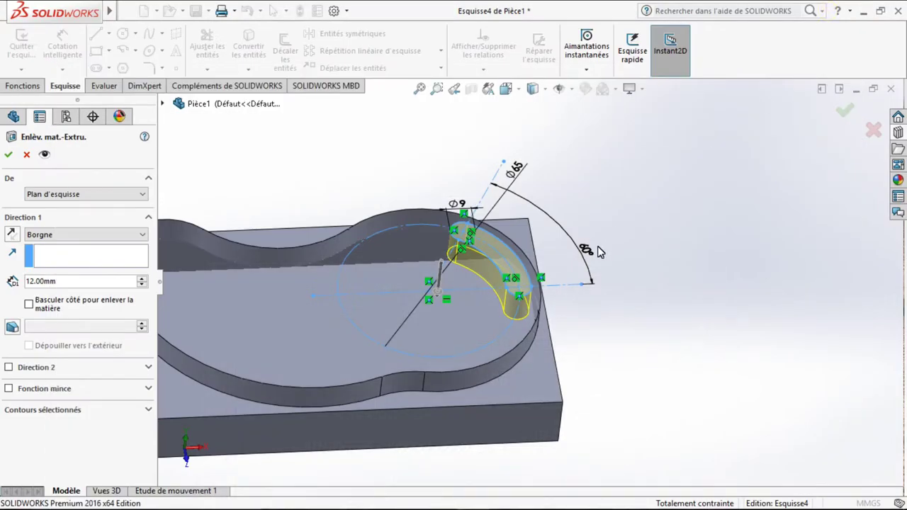
# Change the blind cut depth from 12 to 4 mm and confirm the slot cut.
pyautogui.doubleClick(61, 284)
pyautogui.write('4')
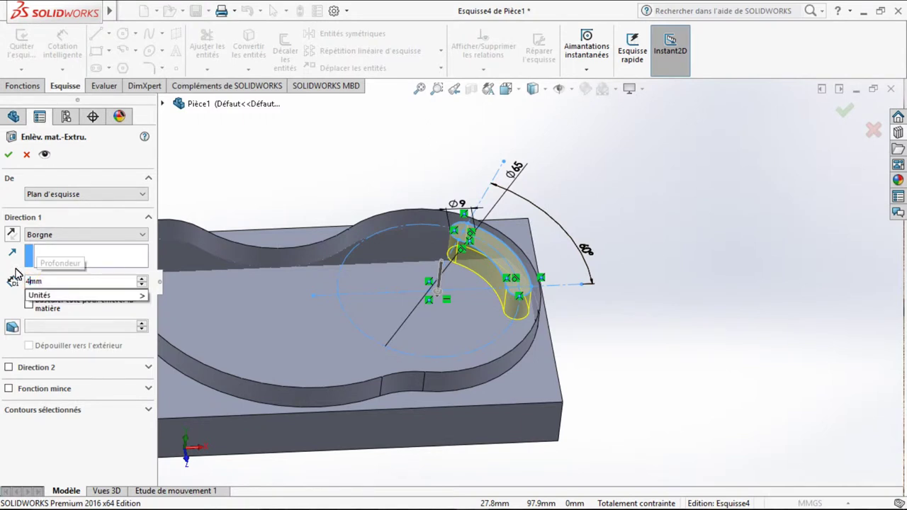
pyautogui.press('Return')
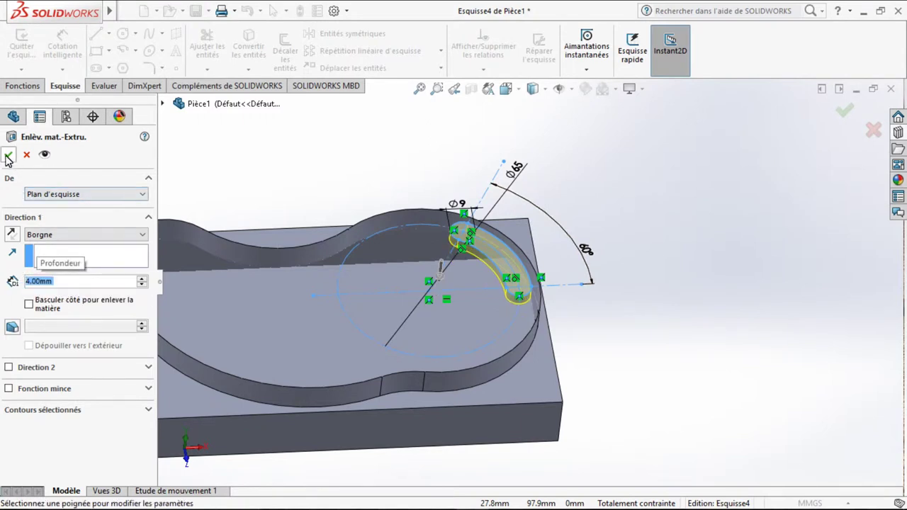
pyautogui.click(8, 155)
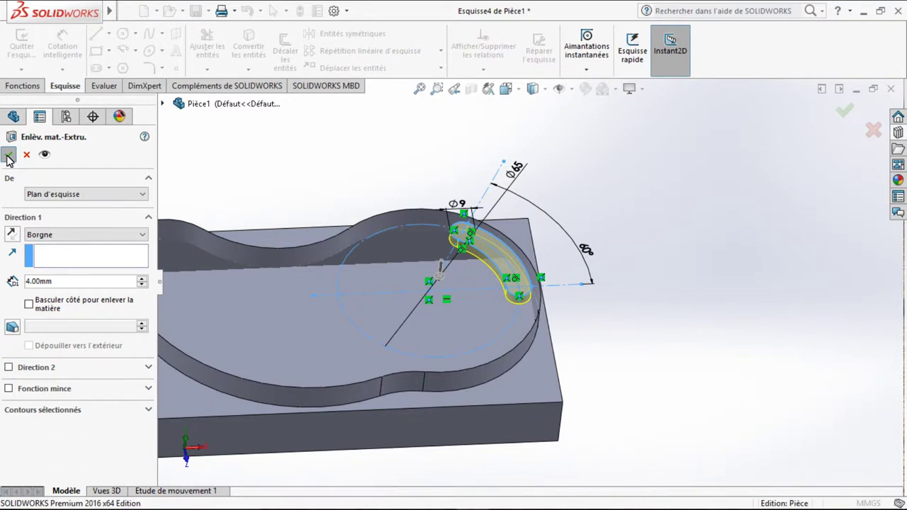
pyautogui.scroll(3, 455, 226)
pyautogui.click(664, 269)
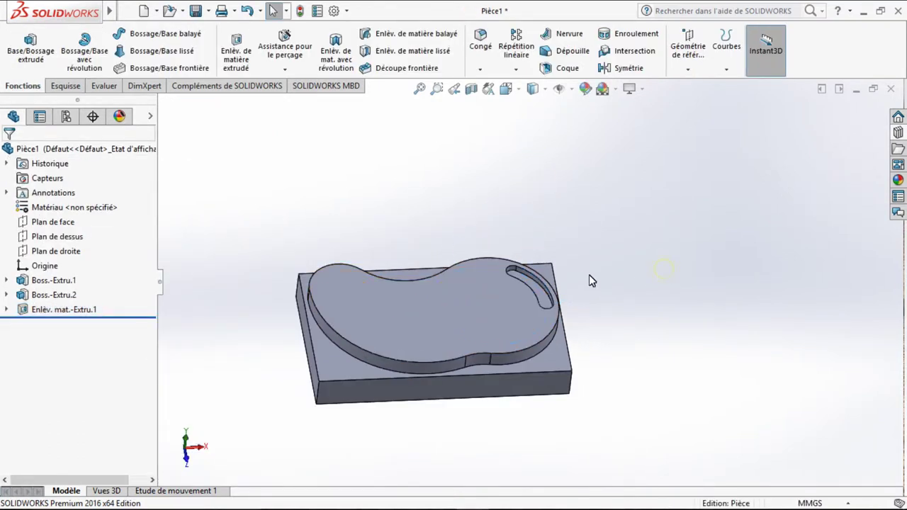
pyautogui.scroll(-2, 574, 294)
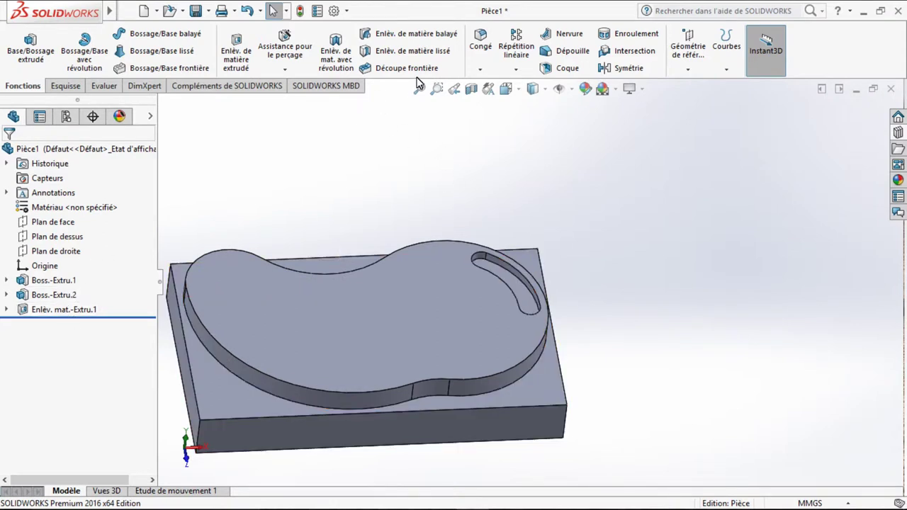
# Start a circular pattern with Enlèv. mat.-Extru.1 as the feature to repeat.
pyautogui.click(519, 73)
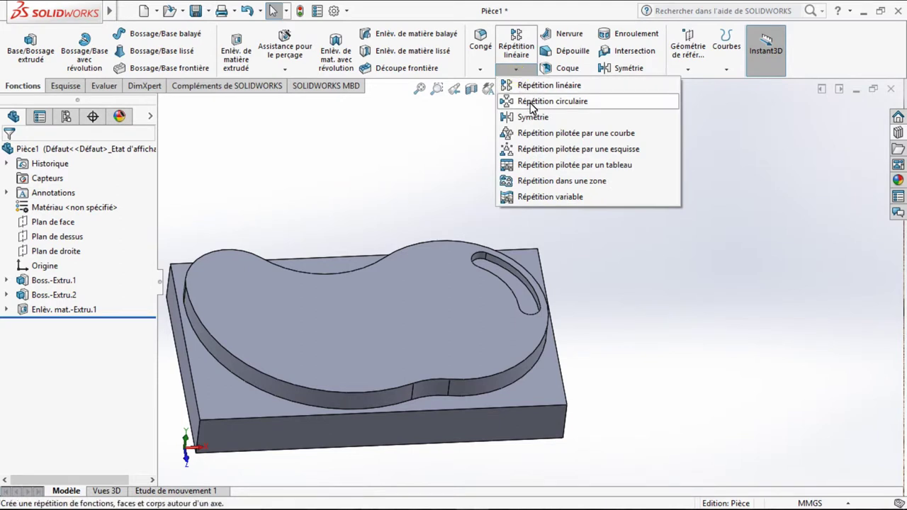
pyautogui.click(533, 105)
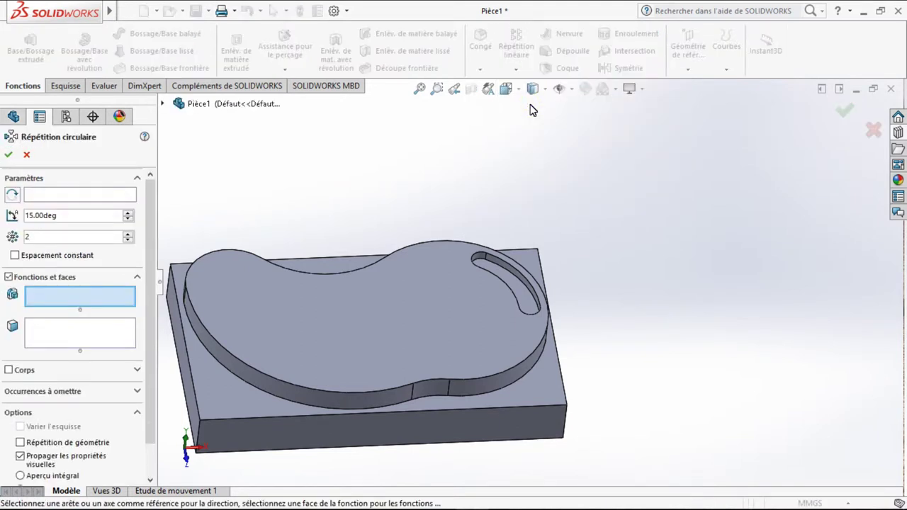
pyautogui.click(163, 105)
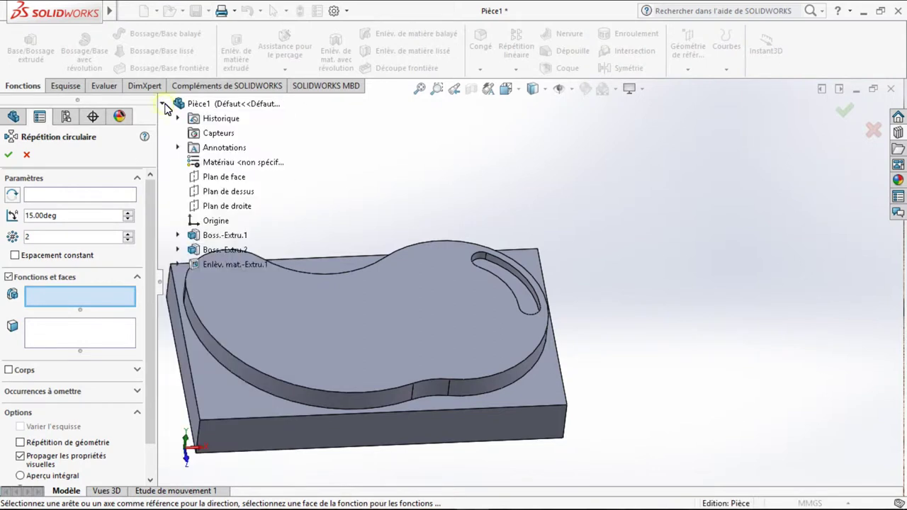
pyautogui.click(225, 268)
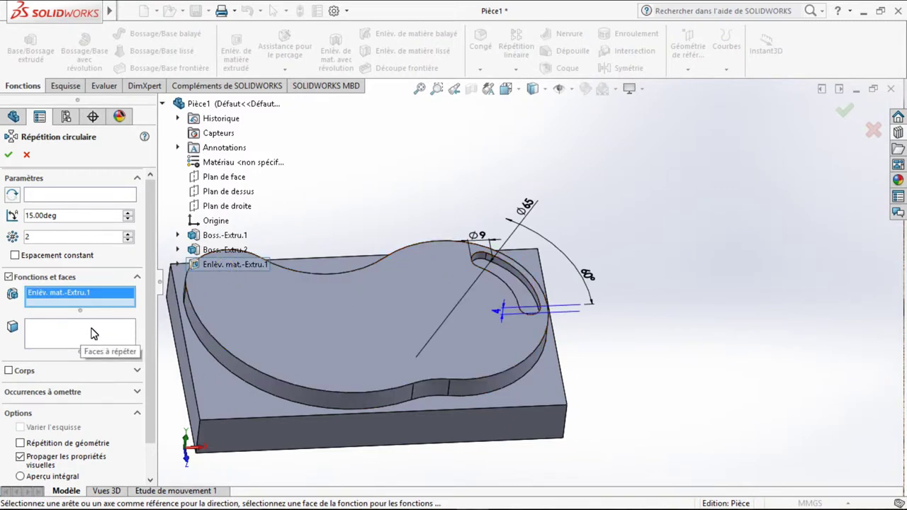
pyautogui.click(58, 201)
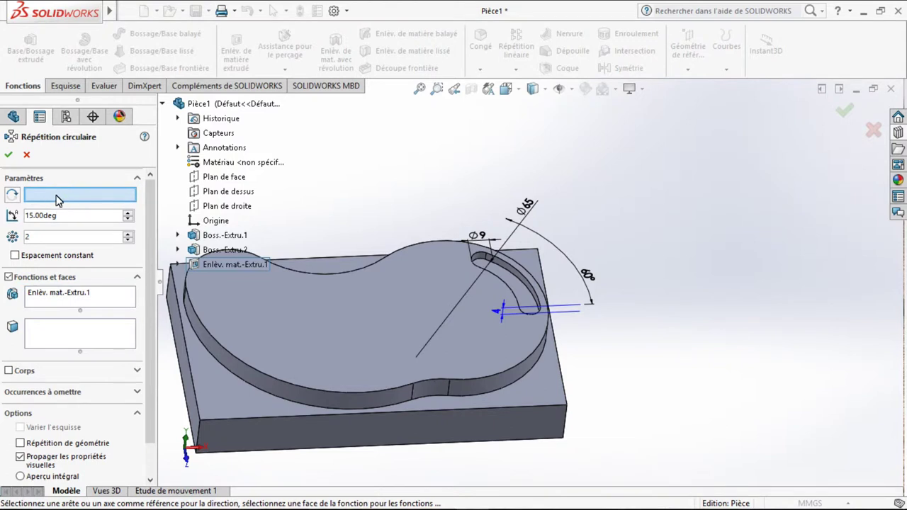
pyautogui.click(434, 306)
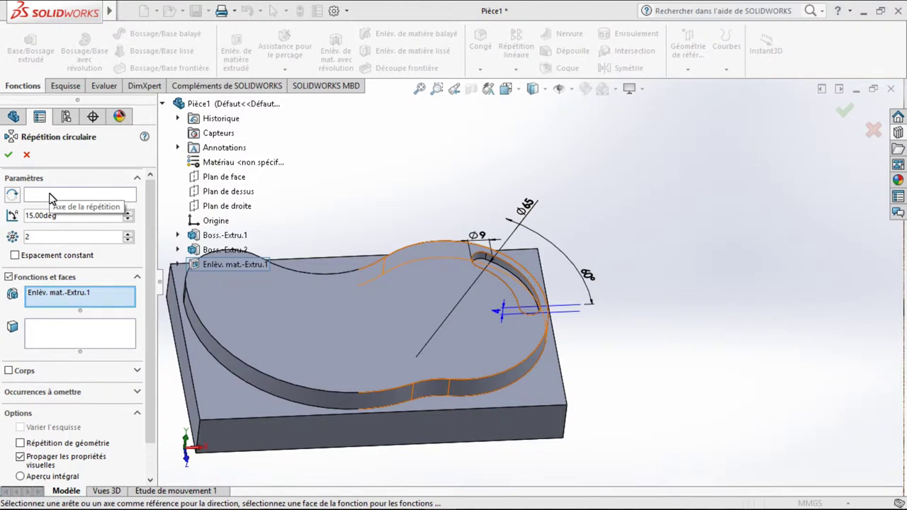
# Pattern the slot four times at 90° about the central temporary axis and confirm.
pyautogui.click(572, 90)
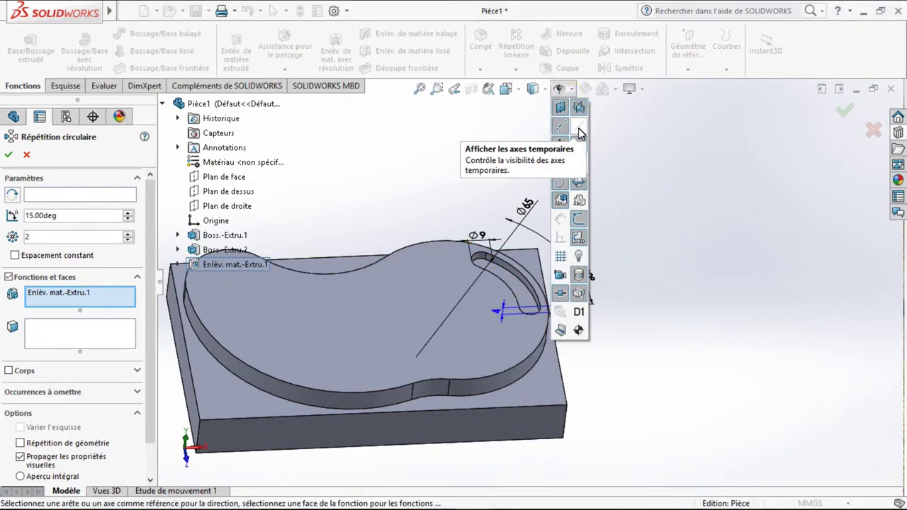
pyautogui.click(579, 127)
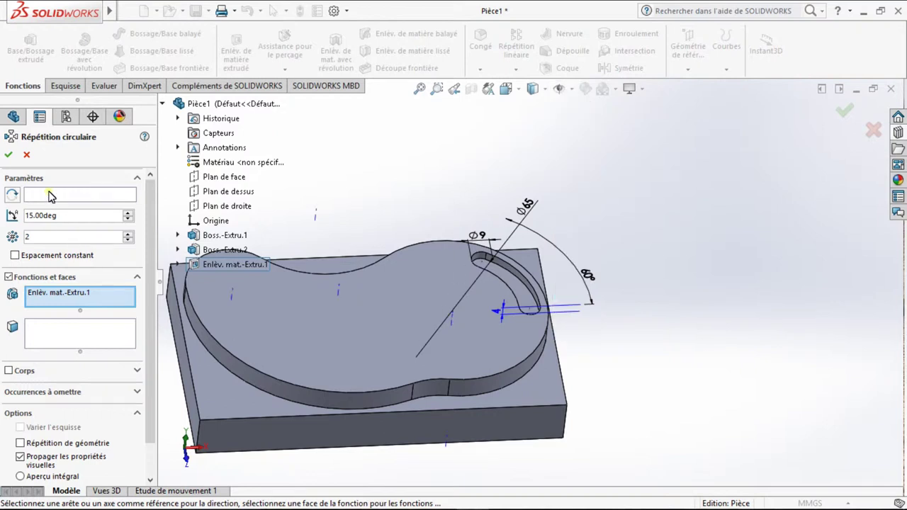
pyautogui.click(452, 318)
pyautogui.write('4')
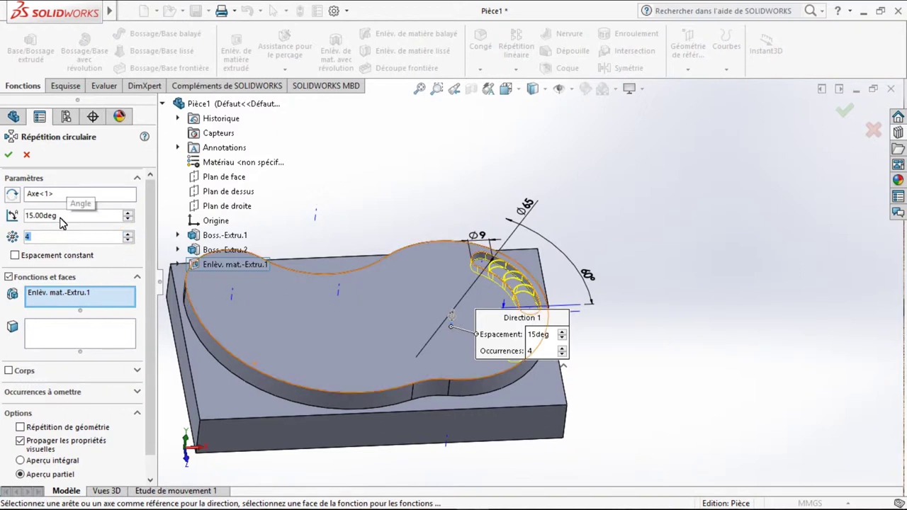
pyautogui.moveTo(58, 217); pyautogui.dragTo(25, 218)
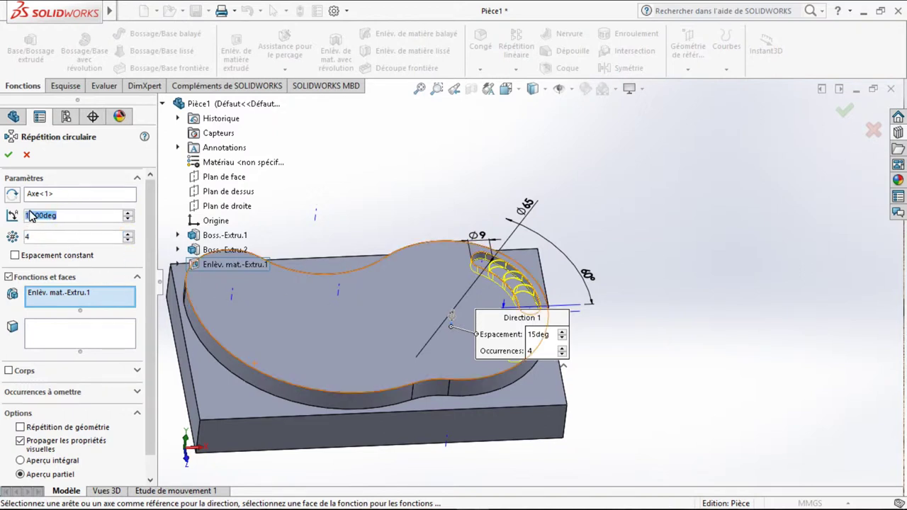
pyautogui.write('90')
pyautogui.press('Return')
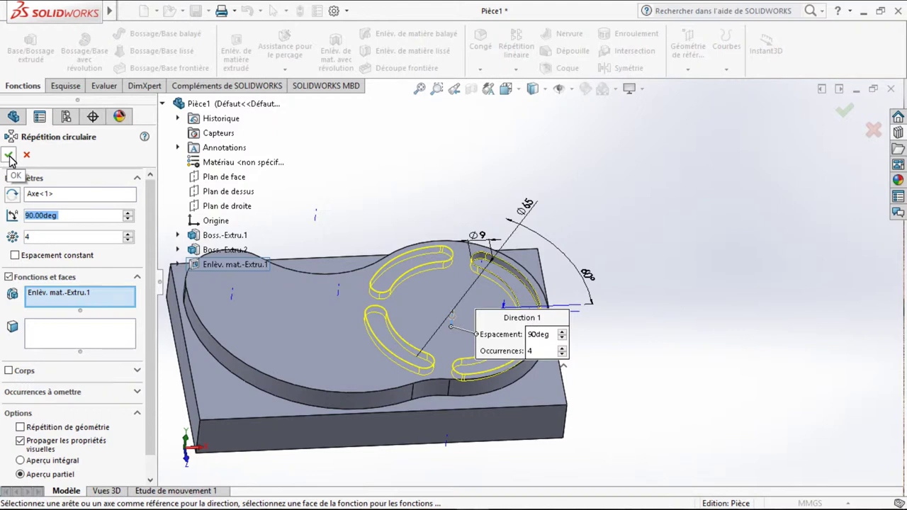
pyautogui.click(10, 156)
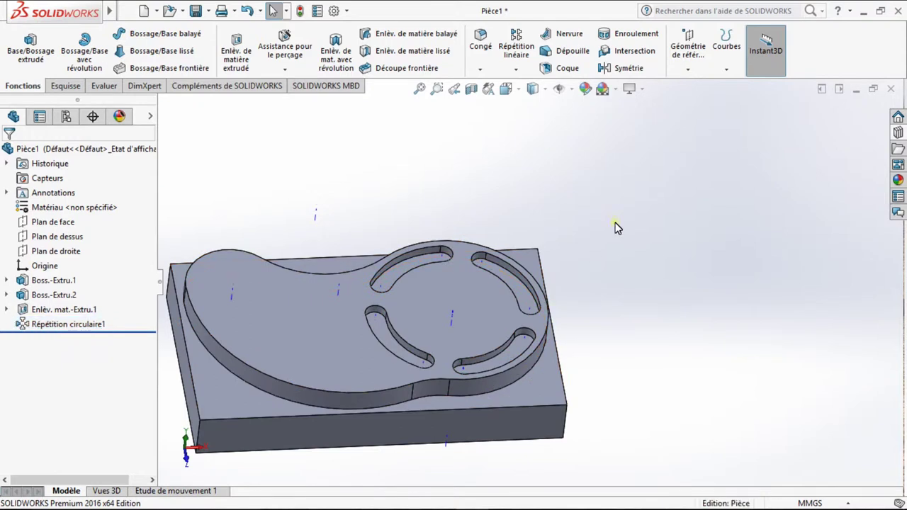
pyautogui.moveTo(341, 229)
pyautogui.mouseDown(button='middle')
pyautogui.moveTo(334, 237)
pyautogui.moveTo(370, 249)
pyautogui.moveTo(317, 260)
pyautogui.moveTo(342, 210)
pyautogui.moveTo(359, 219)
pyautogui.moveTo(325, 225)
pyautogui.moveTo(456, 203)
pyautogui.mouseUp(button='middle')
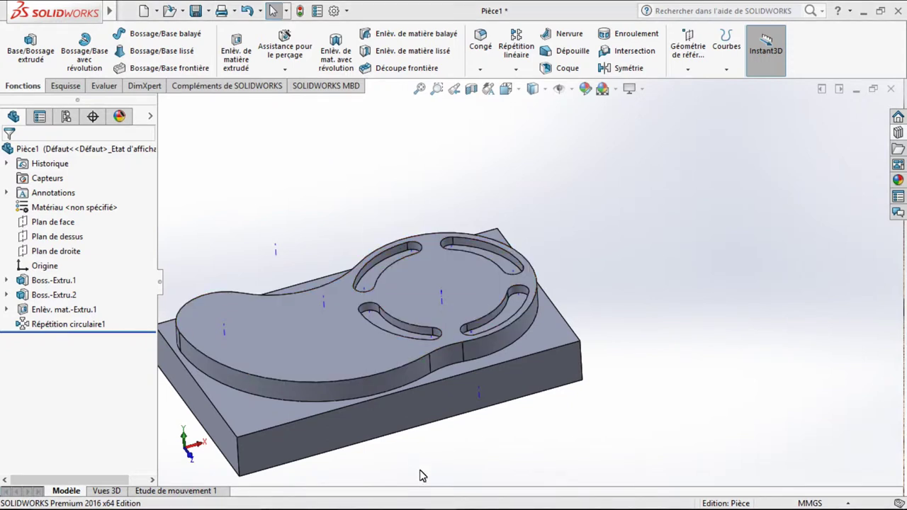
pyautogui.press('super+Tab')
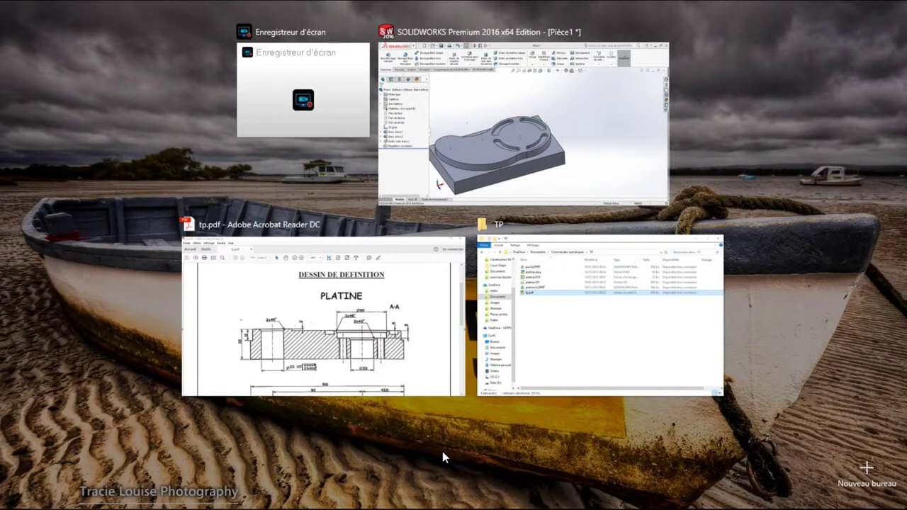
# Check section A-A in tp.pdf again, then minimize Acrobat Reader.
pyautogui.click(407, 301)
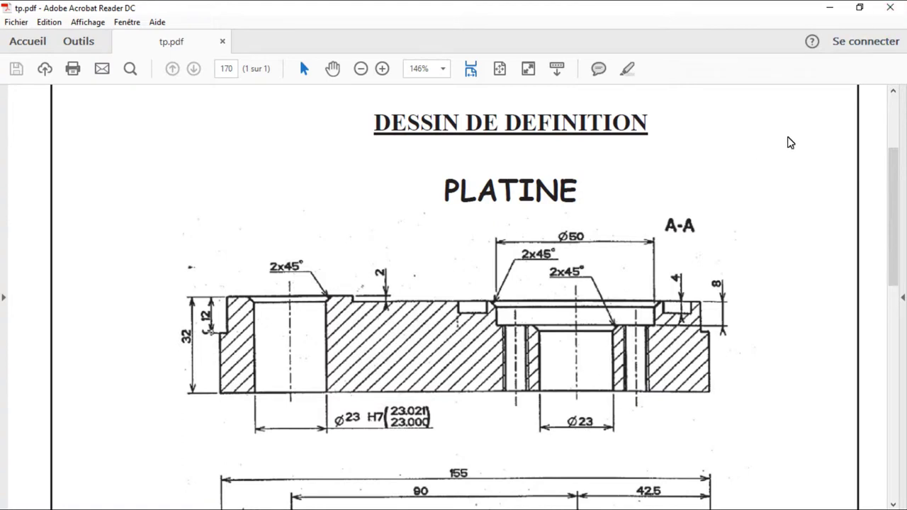
pyautogui.click(831, 13)
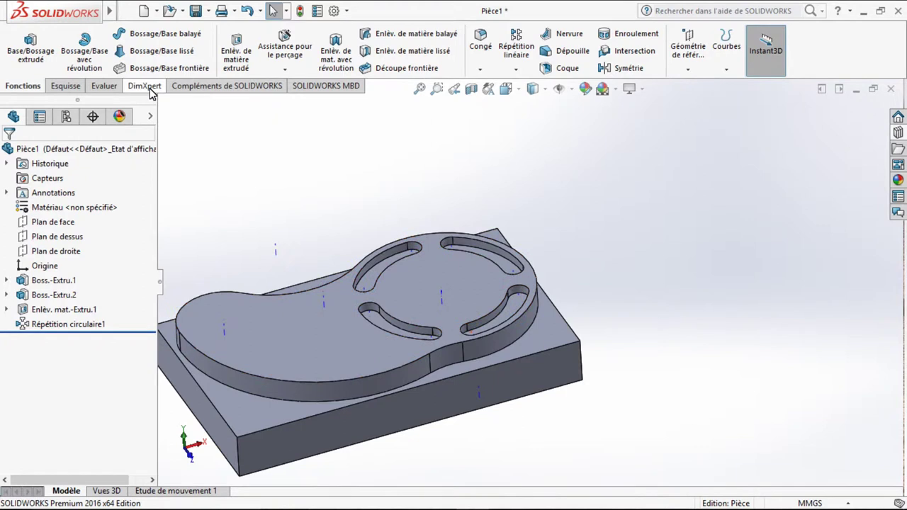
# Sketch a Ø50 circle on the raised profile's top face, centred on the slots.
pyautogui.click(236, 48)
pyautogui.click(443, 282)
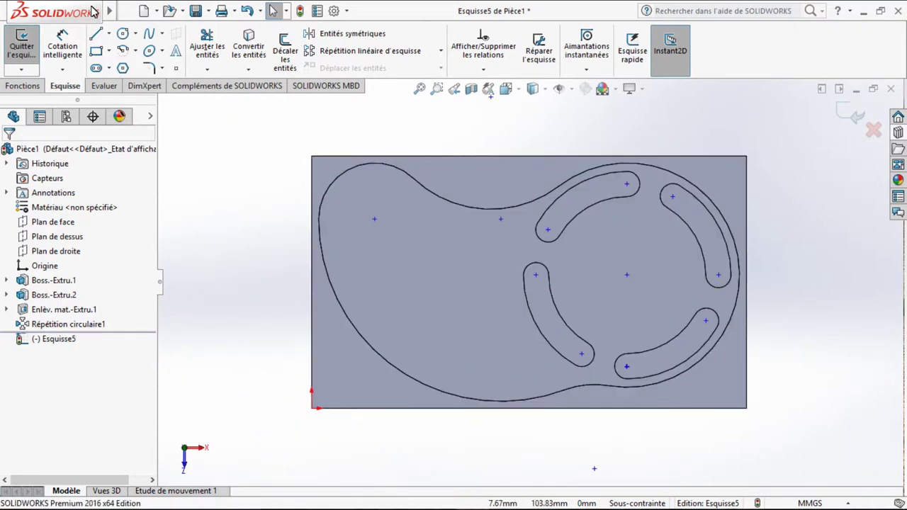
pyautogui.click(122, 34)
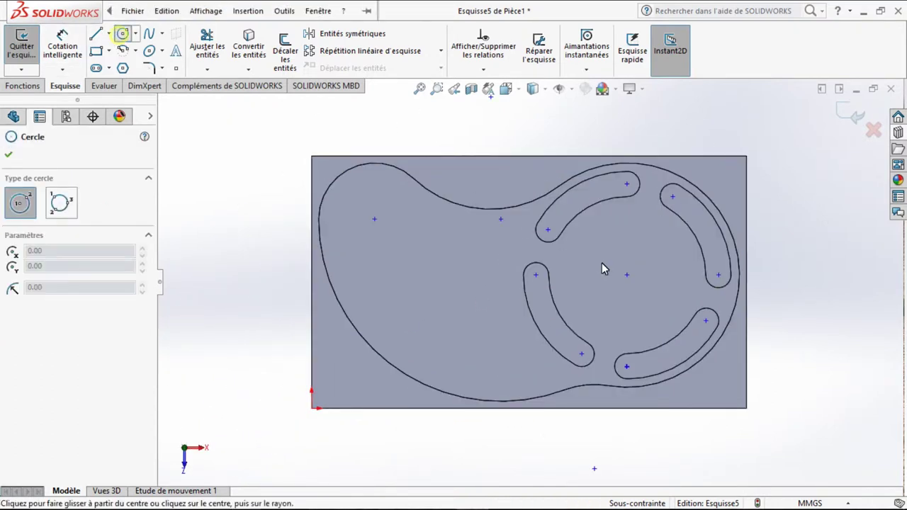
pyautogui.click(628, 275)
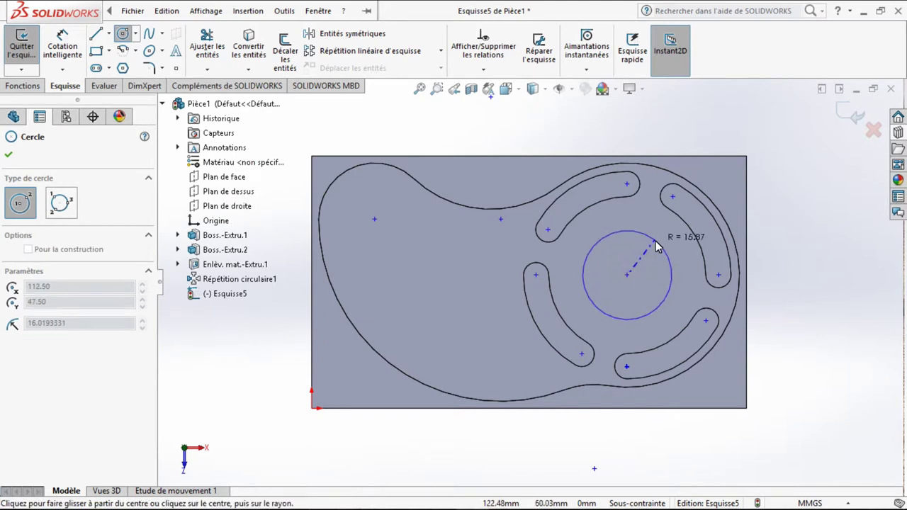
pyautogui.click(659, 245)
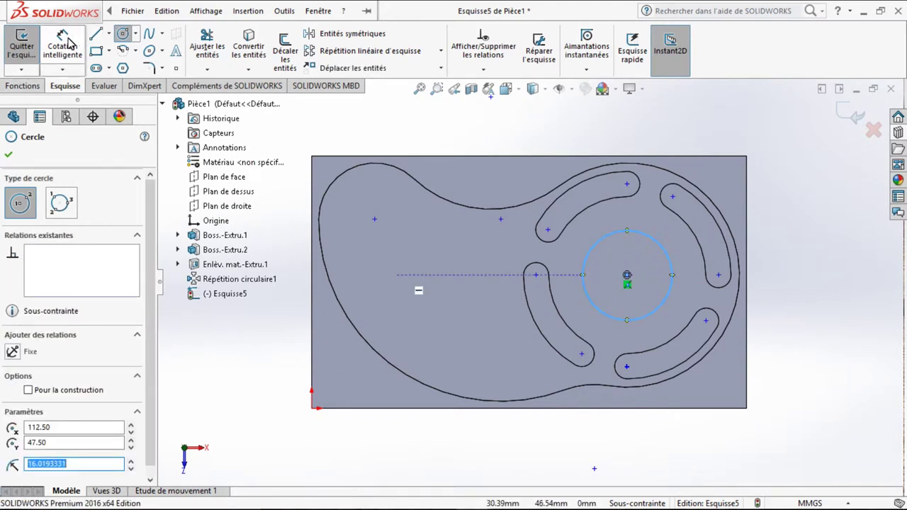
pyautogui.click(62, 44)
pyautogui.click(662, 251)
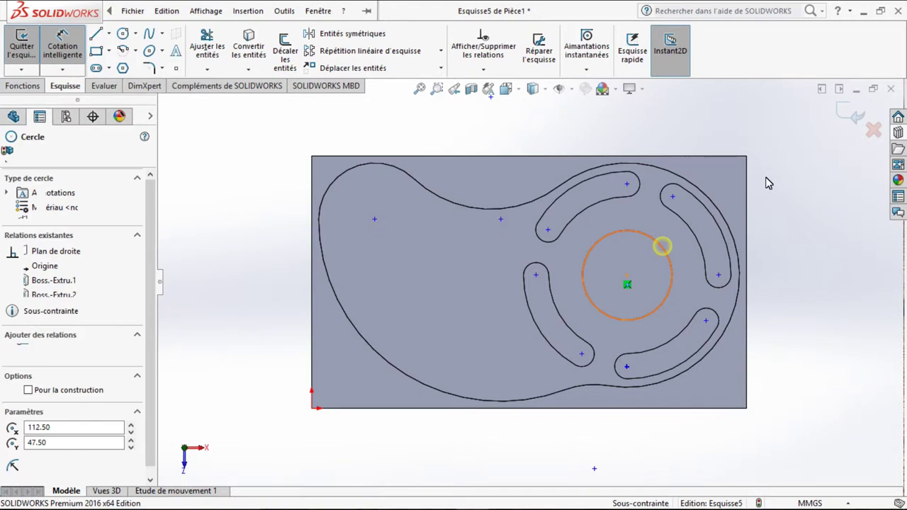
pyautogui.click(782, 190)
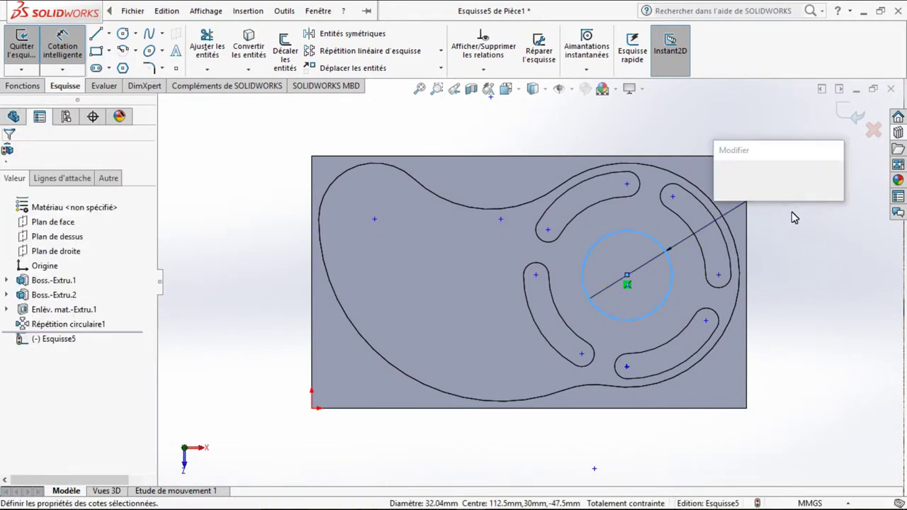
pyautogui.write('5')
pyautogui.press('Return')
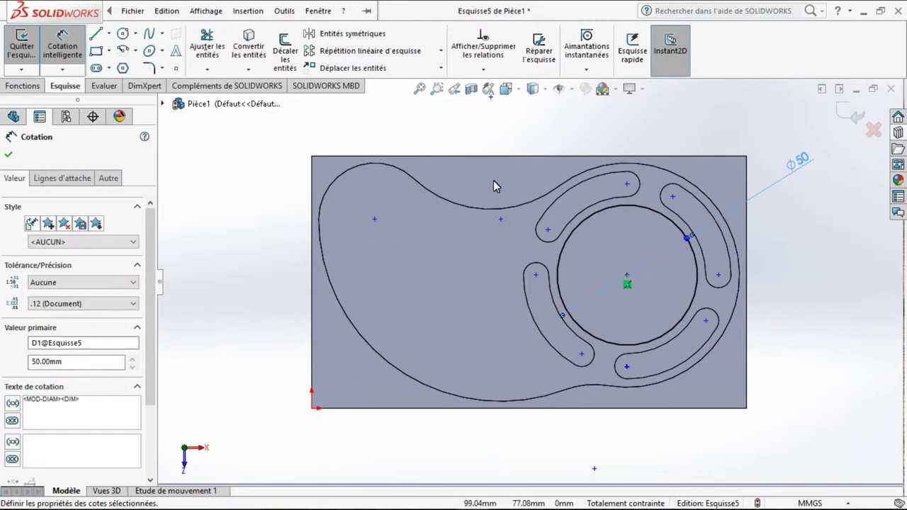
pyautogui.click(63, 46)
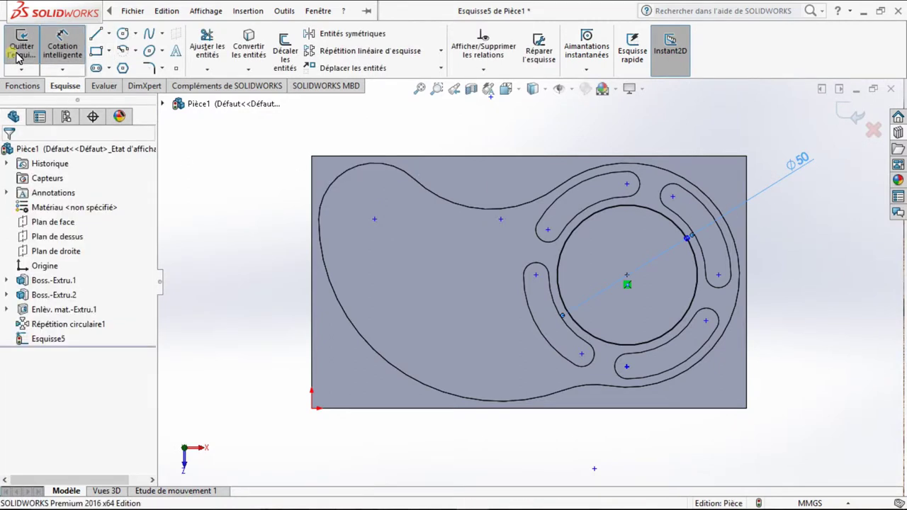
# Cut the Ø50 circle 8 mm deep to form the central pocket.
pyautogui.press('x')
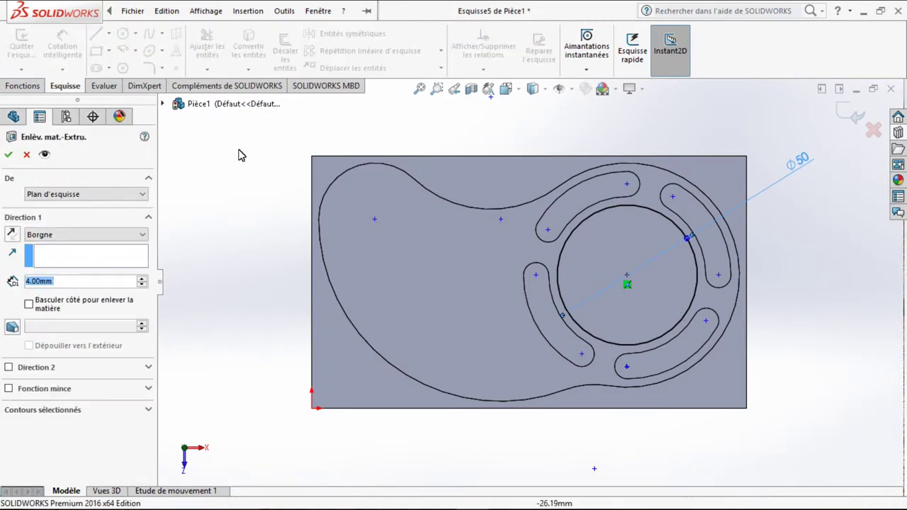
pyautogui.write('8')
pyautogui.press('Return')
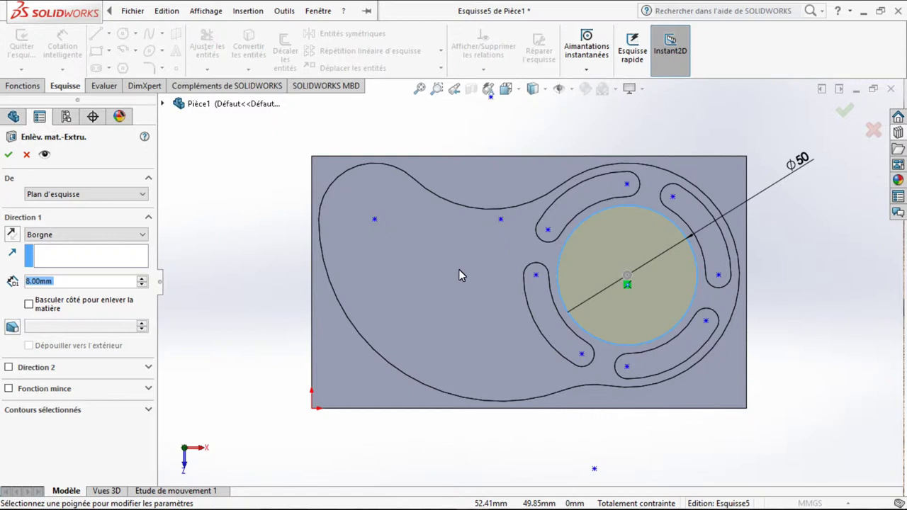
pyautogui.press('Tab')
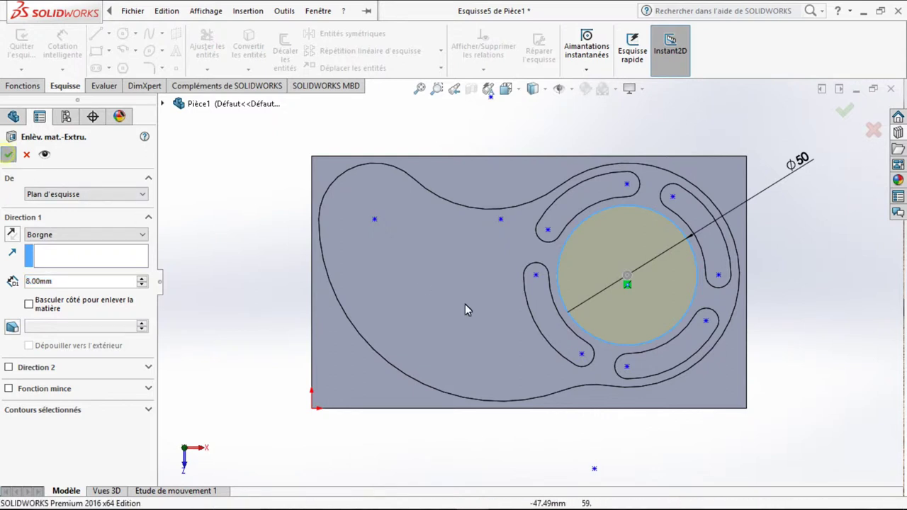
pyautogui.press('Return')
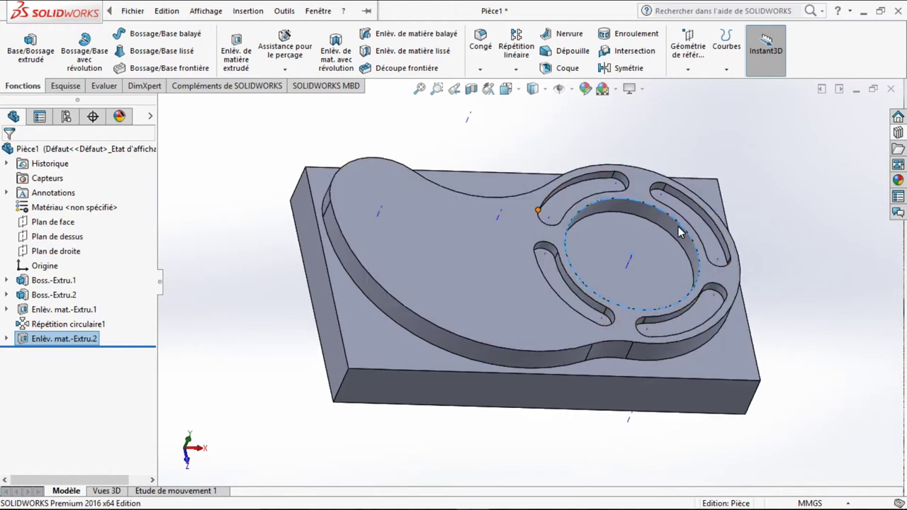
# Sketch a circle centred on the pocket floor and dimension its diameter (about Ø29.52).
pyautogui.click(336, 51)
pyautogui.click(621, 259)
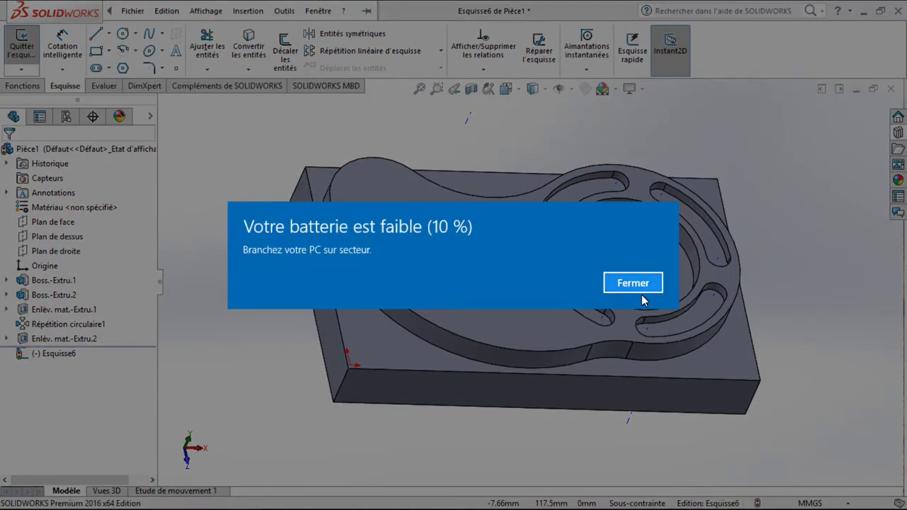
pyautogui.click(634, 287)
pyautogui.click(122, 33)
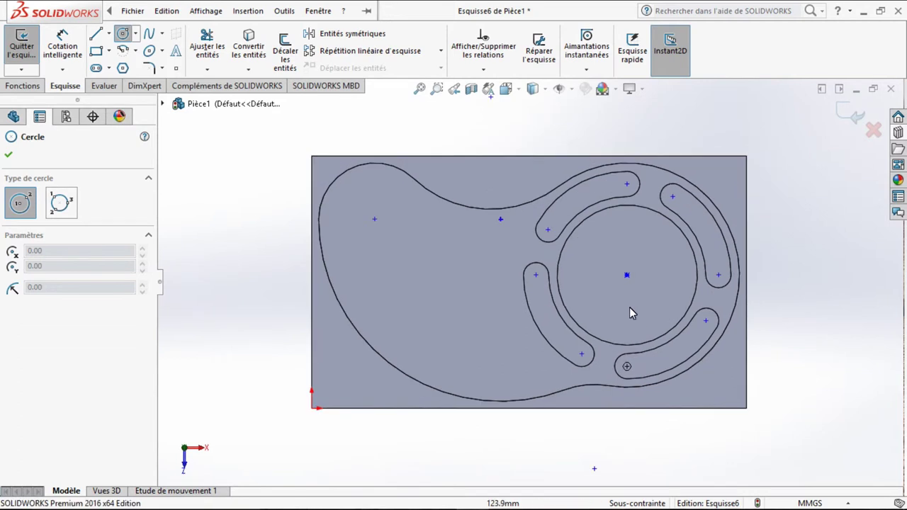
pyautogui.click(627, 275)
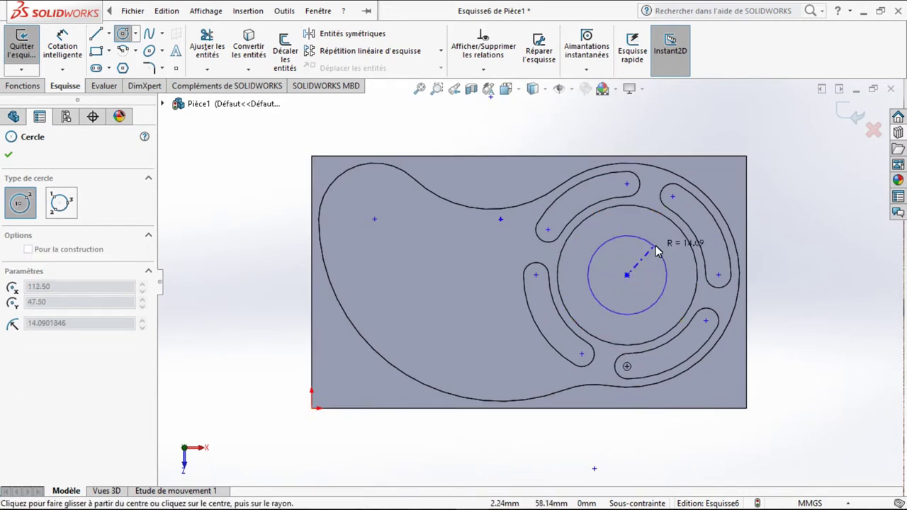
pyautogui.click(668, 275)
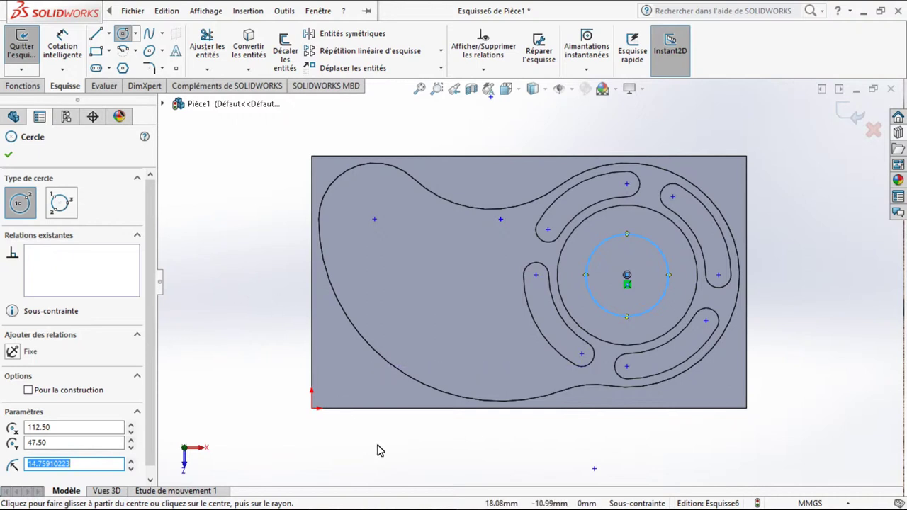
pyautogui.click(63, 46)
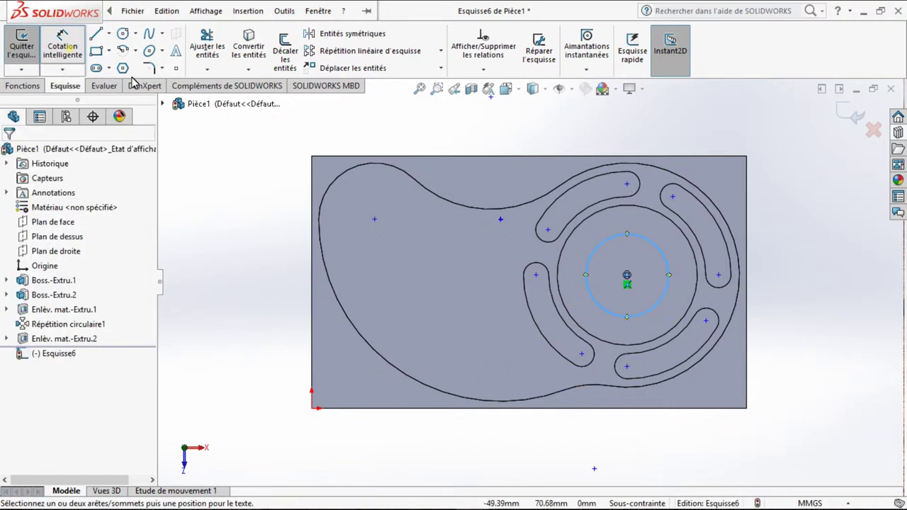
pyautogui.click(648, 244)
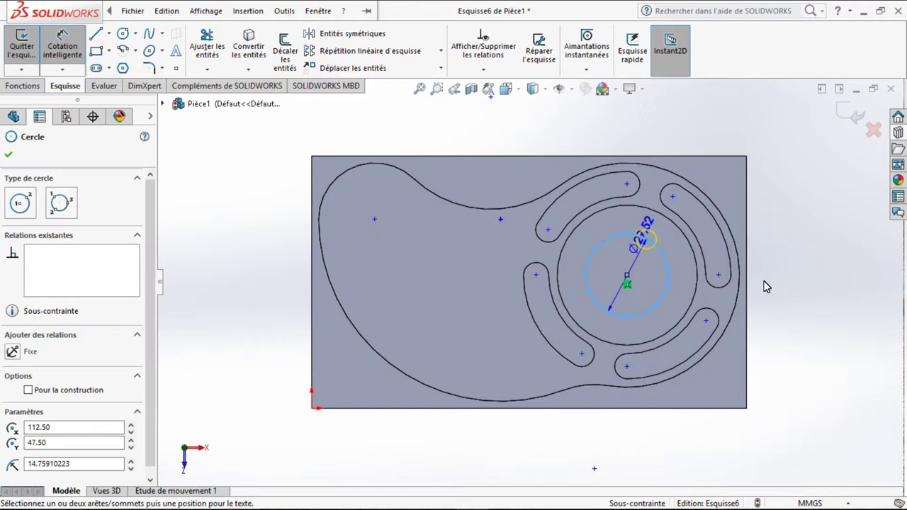
pyautogui.click(776, 287)
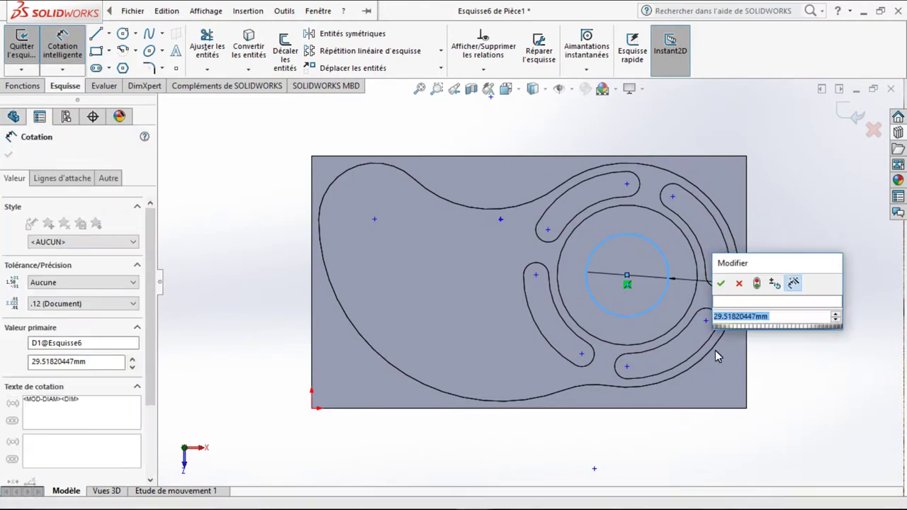
pyautogui.press('super+Tab')
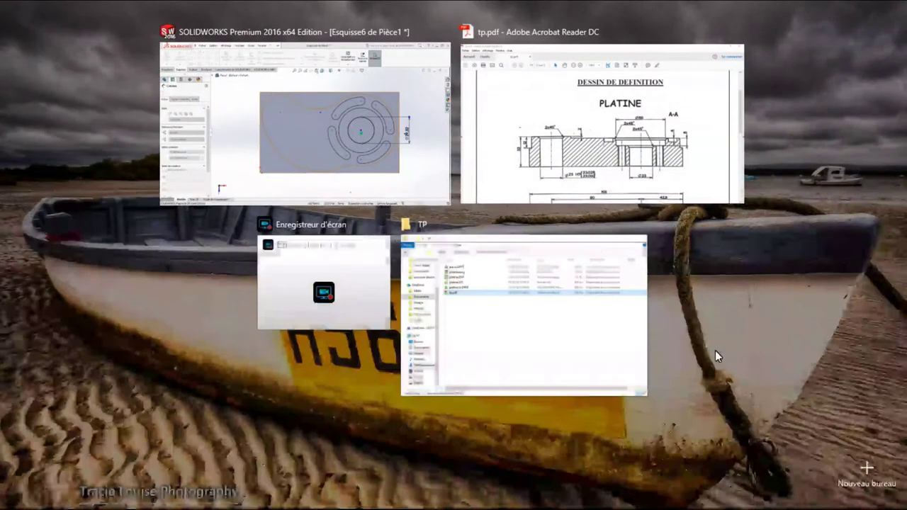
# Read the Ø23 bore on section A-A of tp.pdf, then minimize Acrobat Reader.
pyautogui.click(641, 177)
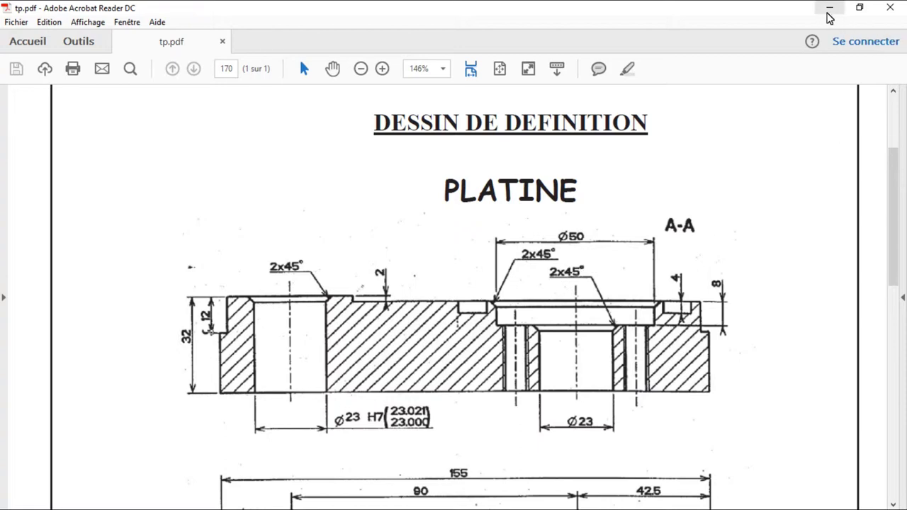
pyautogui.click(829, 10)
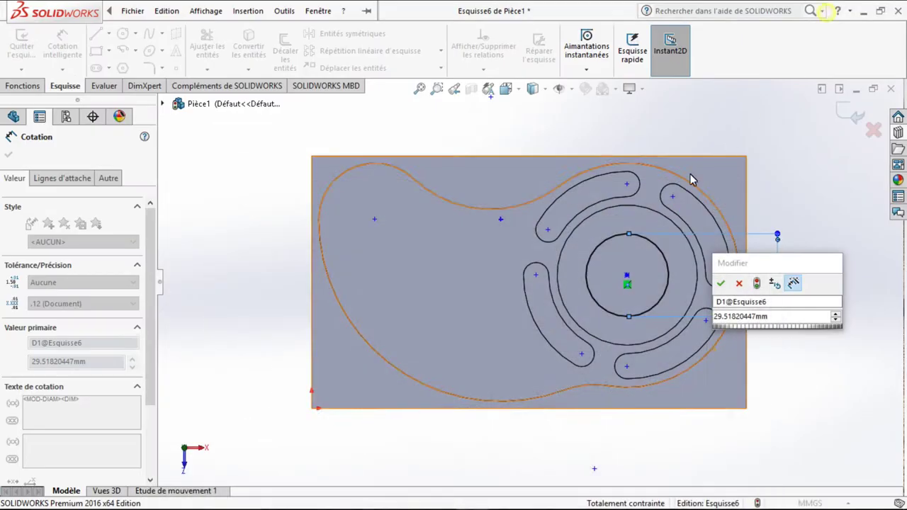
# Set the pocket-floor circle's diameter to 23 mm, fully defining Esquisse6.
pyautogui.click(776, 318)
pyautogui.write('28')
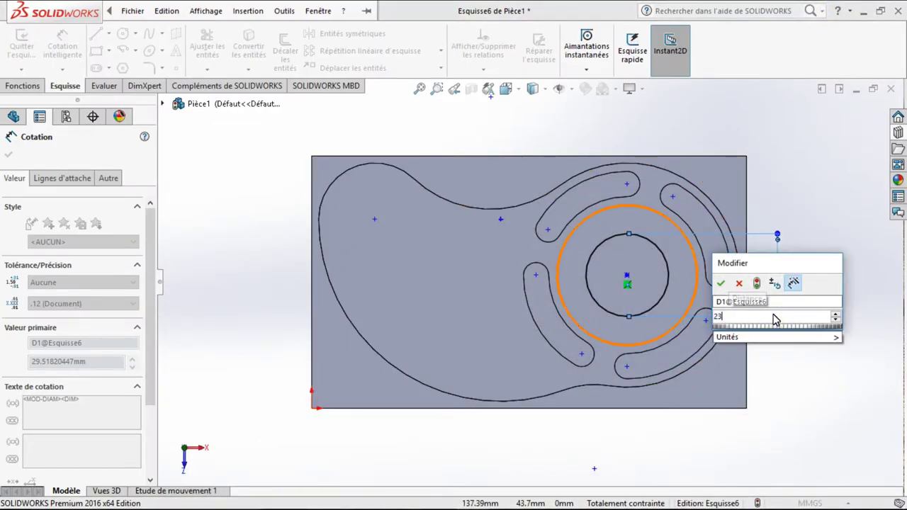
pyautogui.press('Escape')
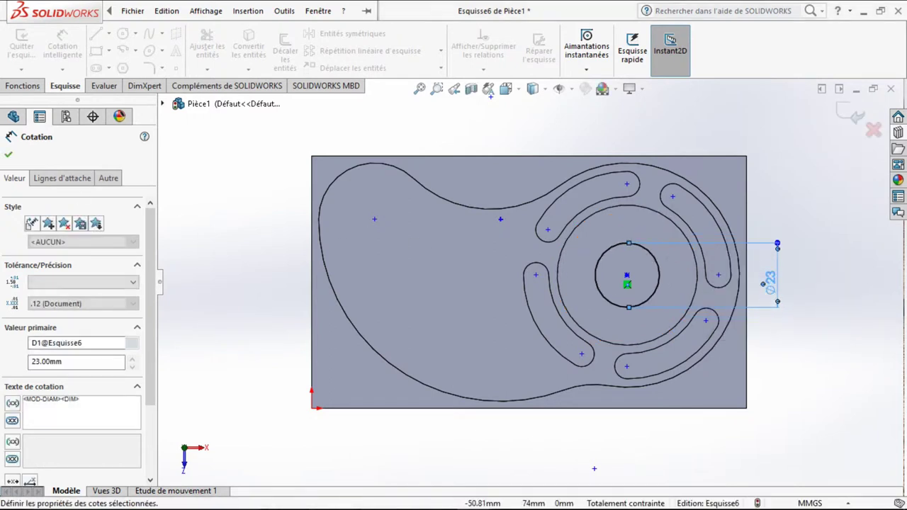
pyautogui.click(9, 157)
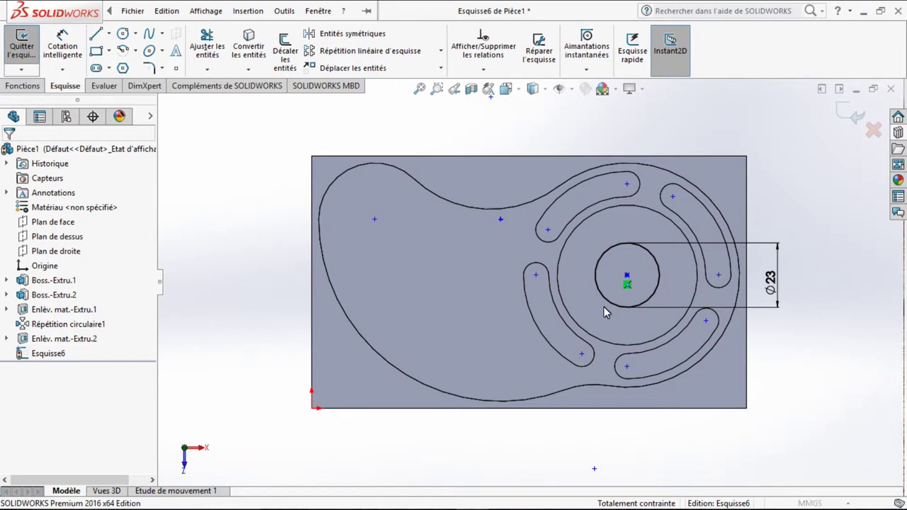
pyautogui.moveTo(606, 313); pyautogui.dragTo(538, 313, button='right')
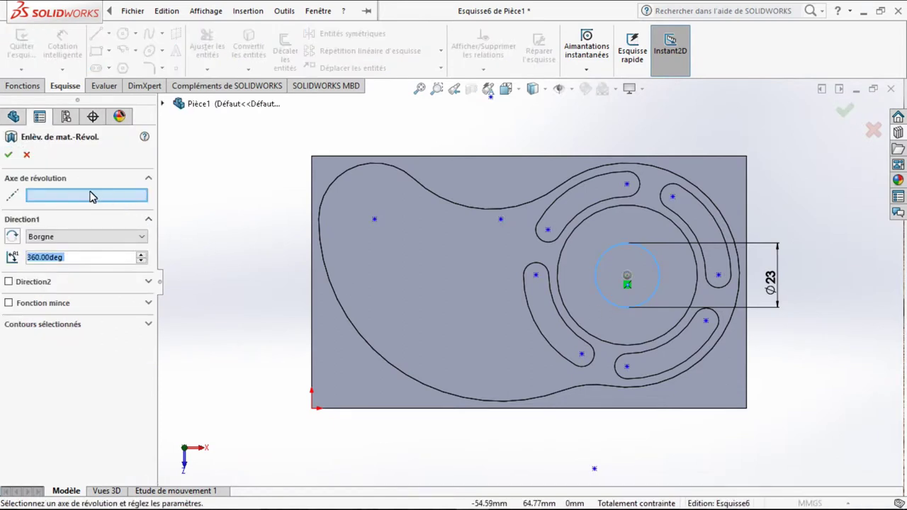
# Cancel the revolved cut and exit Esquisse6 without creating a feature.
pyautogui.click(105, 236)
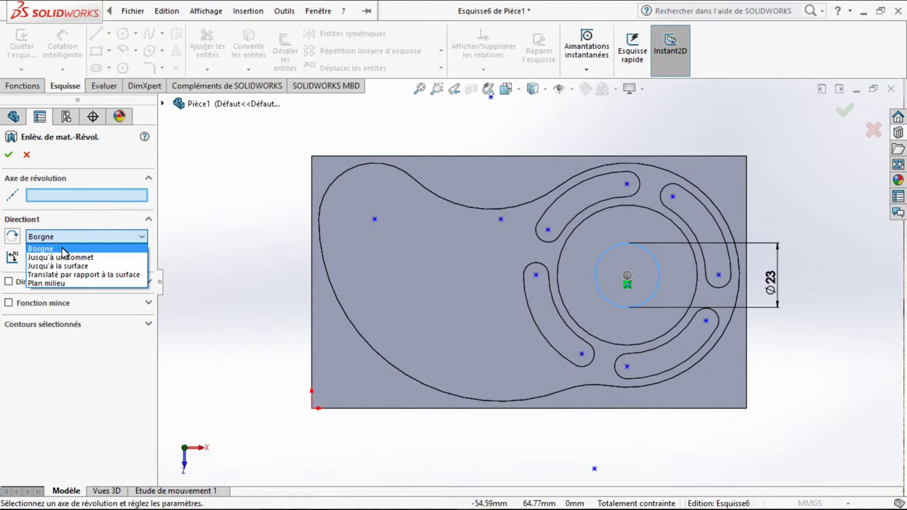
pyautogui.click(26, 157)
pyautogui.click(26, 157)
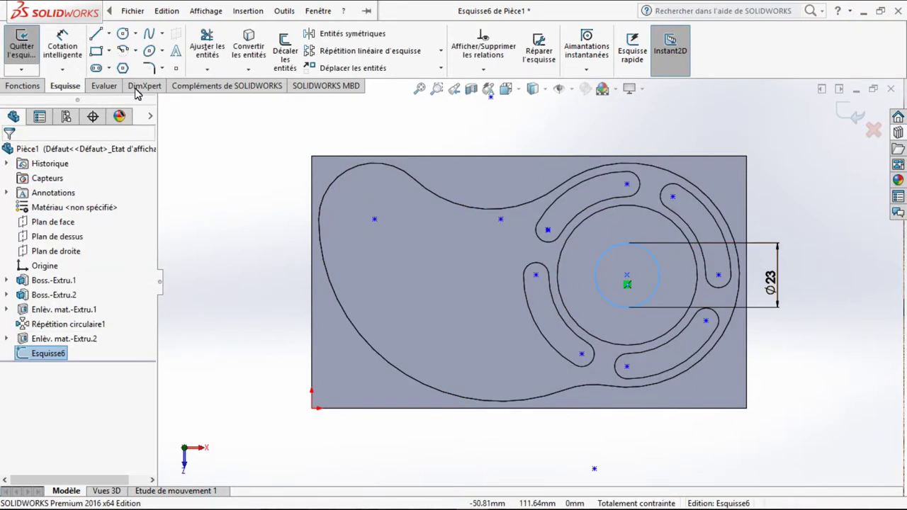
pyautogui.click(28, 42)
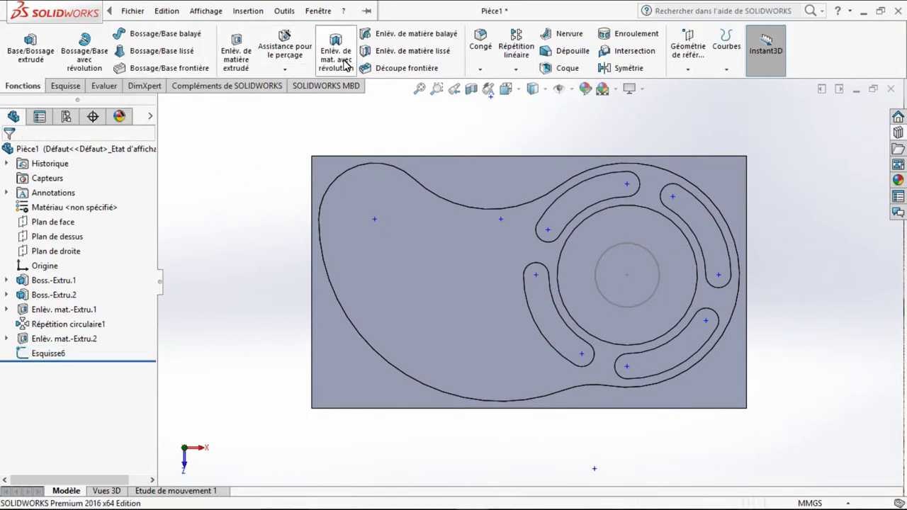
# Extrude-cut the Ø23 circle Through All to bore a hole through the pocket floor.
pyautogui.click(241, 50)
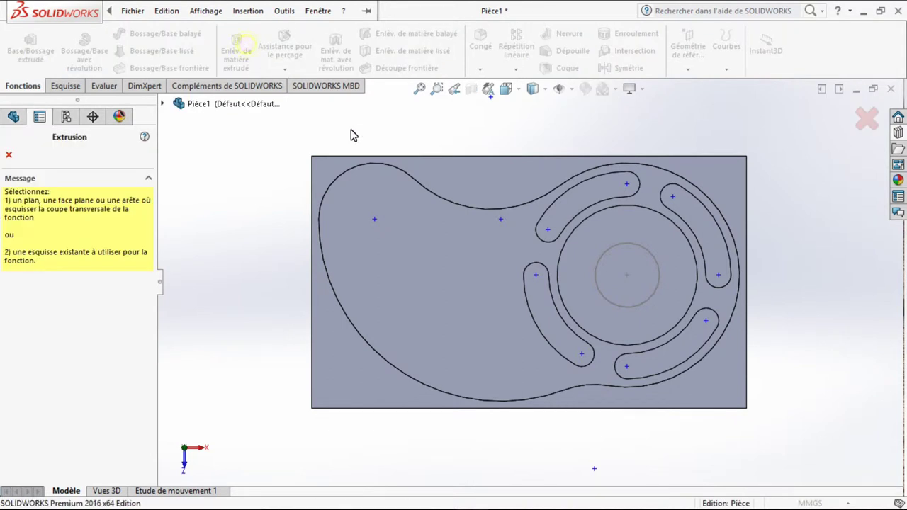
pyautogui.click(659, 271)
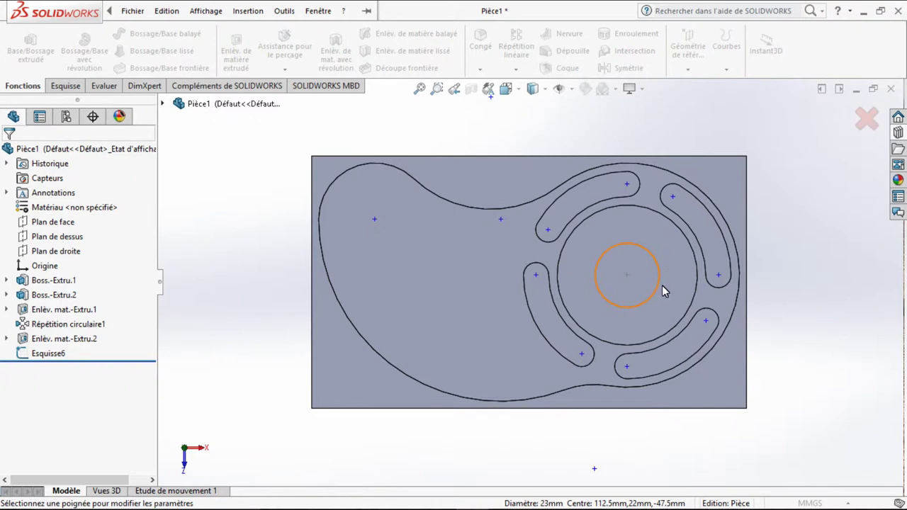
pyautogui.click(92, 235)
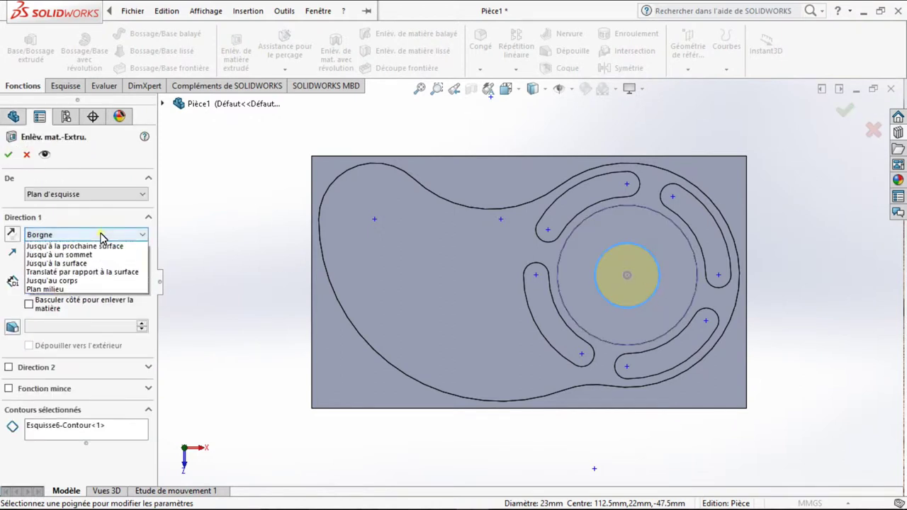
pyautogui.click(77, 255)
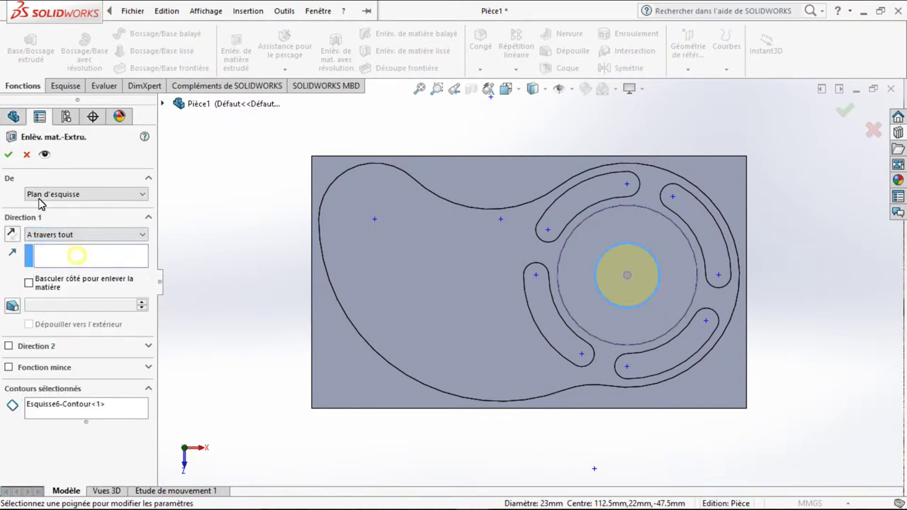
pyautogui.click(9, 154)
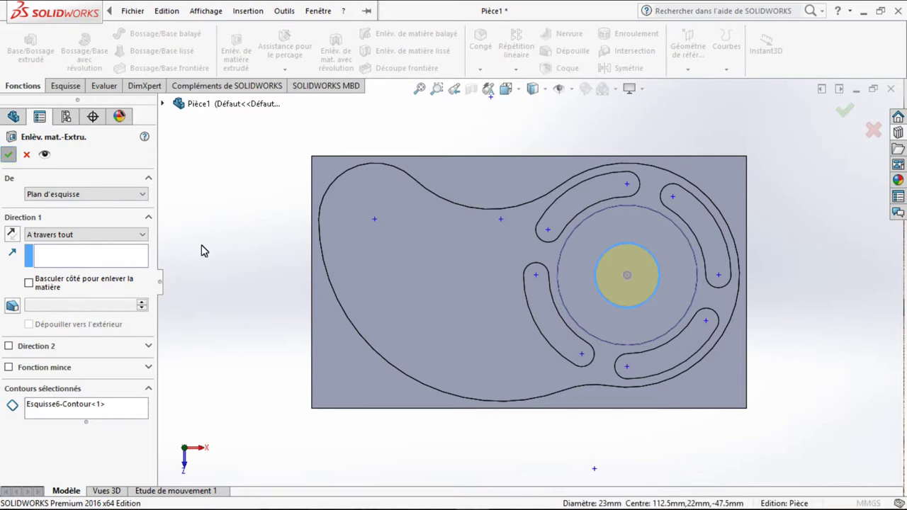
pyautogui.moveTo(227, 282); pyautogui.dragTo(195, 214, button='middle')
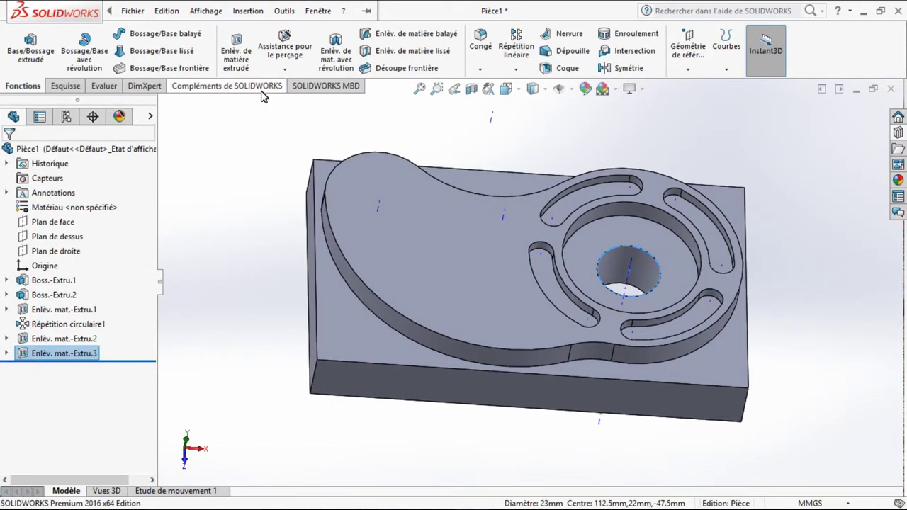
# Chamfer the raised ring's and bore's top edges at 2 mm × 45°.
pyautogui.click(480, 70)
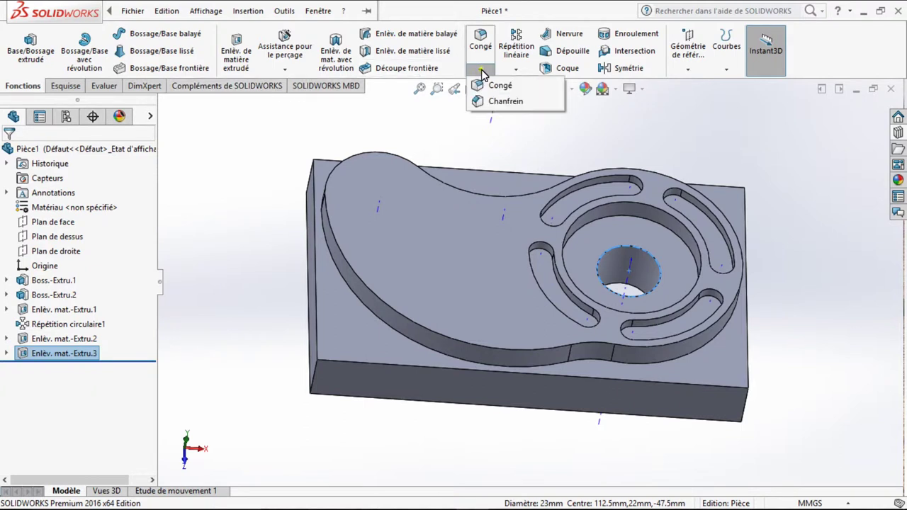
pyautogui.click(505, 101)
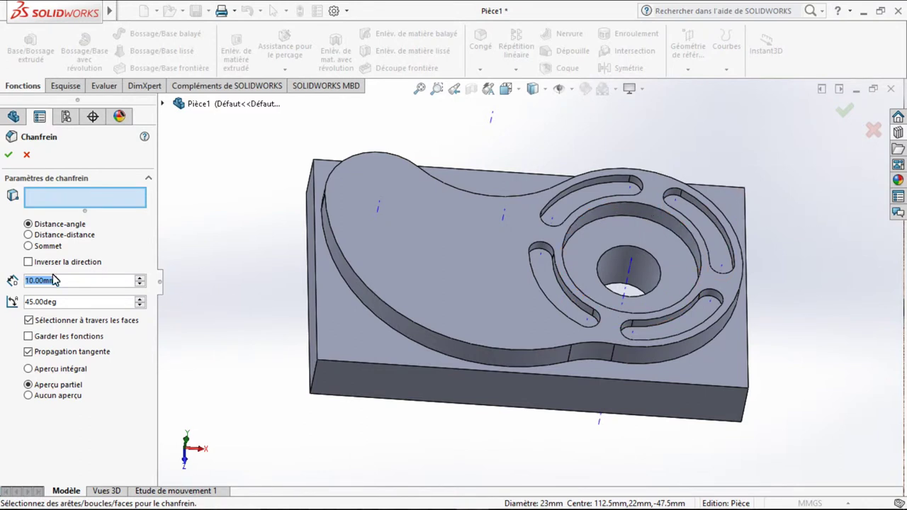
pyautogui.write('2')
pyautogui.press('Return')
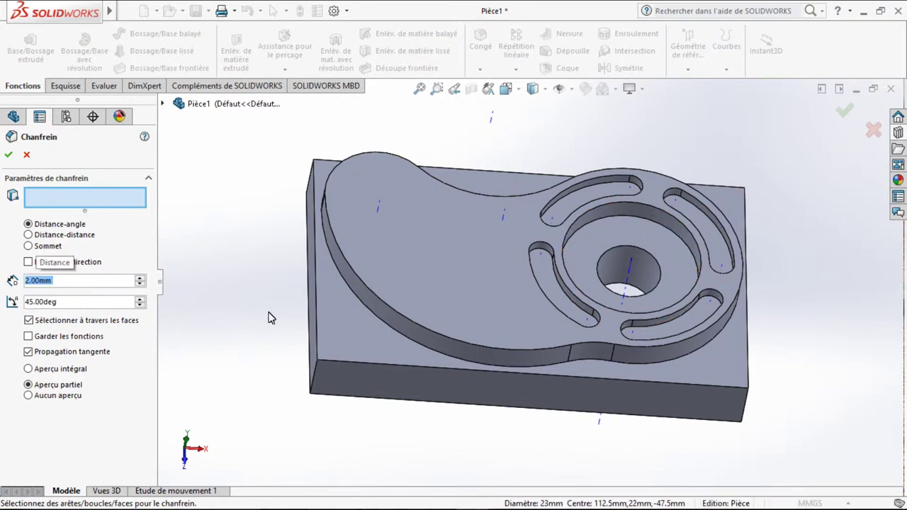
pyautogui.click(656, 213)
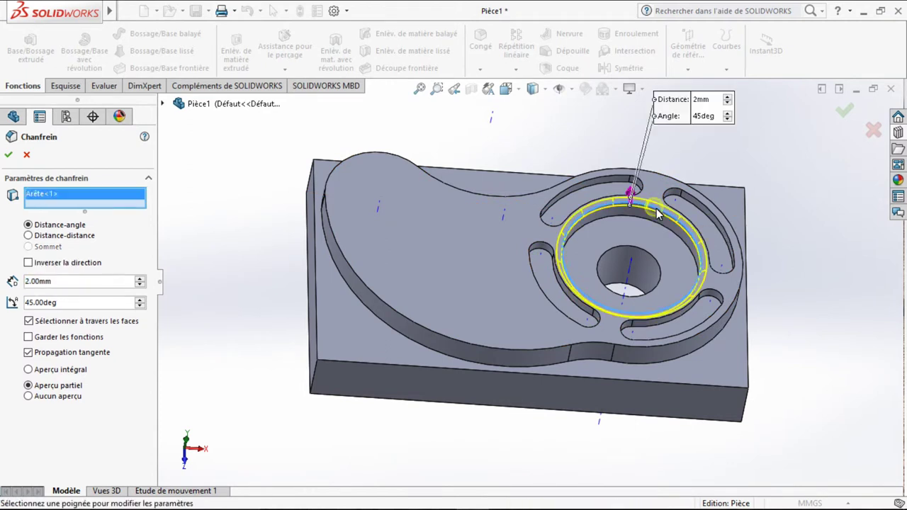
pyautogui.click(598, 273)
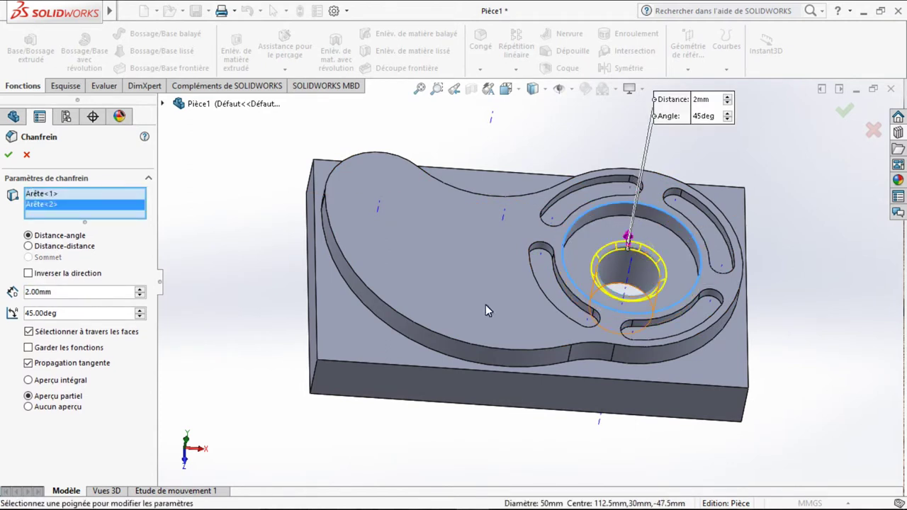
pyautogui.click(9, 156)
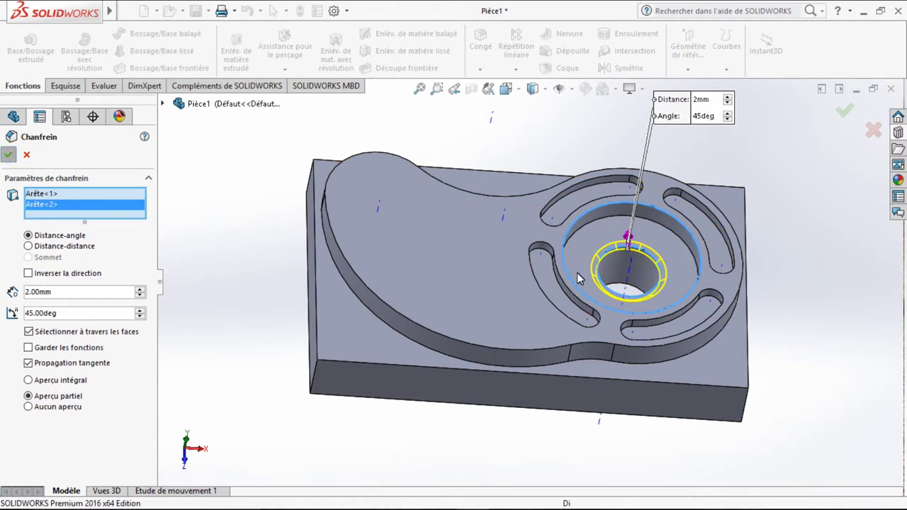
# Orbit to inspect the chamfers, dismiss the battery alert, and show all open windows.
pyautogui.moveTo(608, 284)
pyautogui.mouseDown(button='middle')
pyautogui.moveTo(613, 330)
pyautogui.moveTo(642, 282)
pyautogui.moveTo(618, 266)
pyautogui.moveTo(647, 299)
pyautogui.moveTo(641, 308)
pyautogui.mouseUp(button='middle')
pyautogui.moveTo(636, 322); pyautogui.dragTo(651, 348, button='middle')
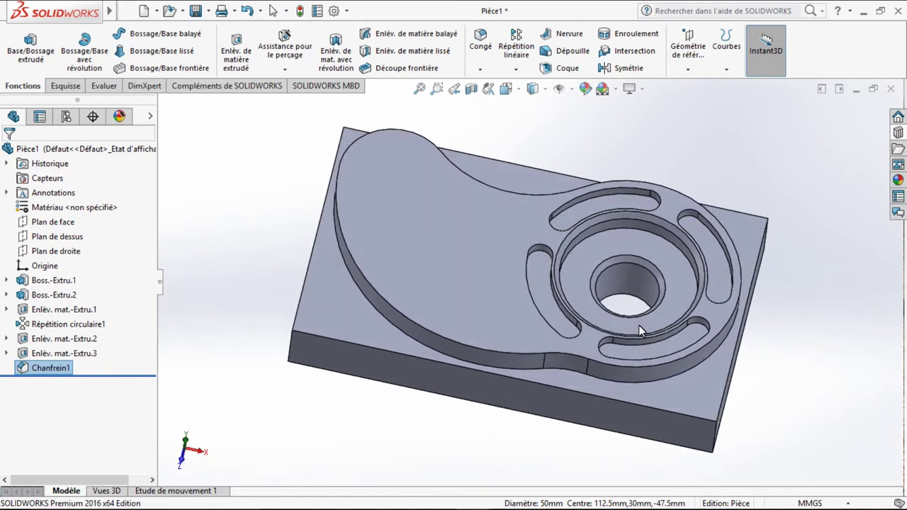
pyautogui.click(218, 184)
pyautogui.moveTo(442, 242)
pyautogui.mouseDown(button='middle')
pyautogui.moveTo(467, 251)
pyautogui.moveTo(443, 259)
pyautogui.moveTo(448, 268)
pyautogui.mouseUp(button='middle')
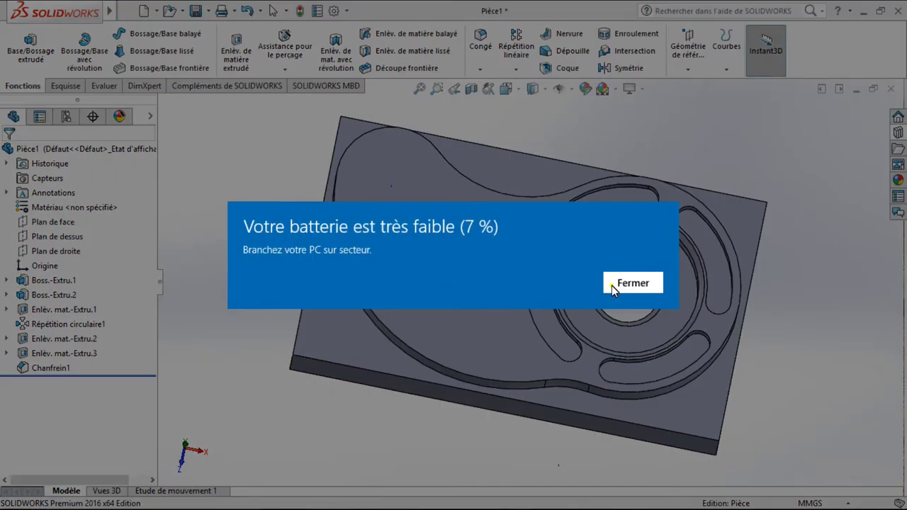
pyautogui.click(611, 286)
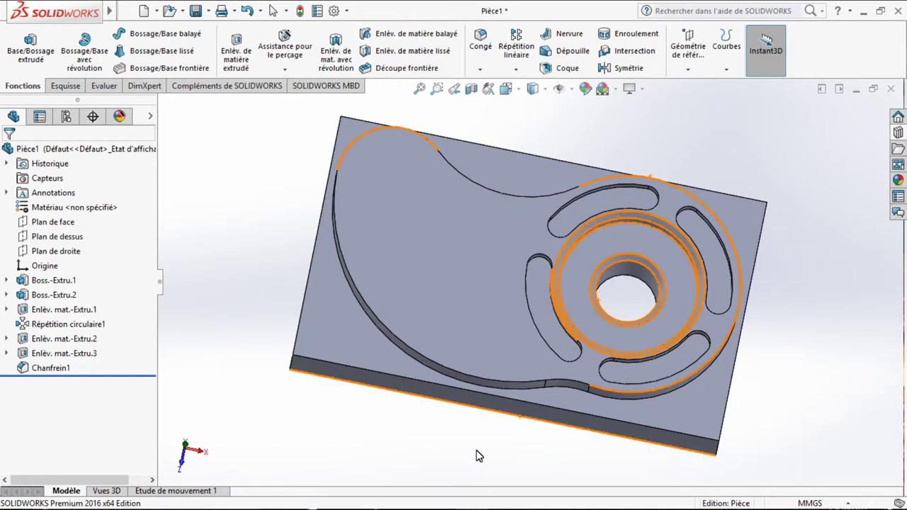
pyautogui.press('super+Tab')
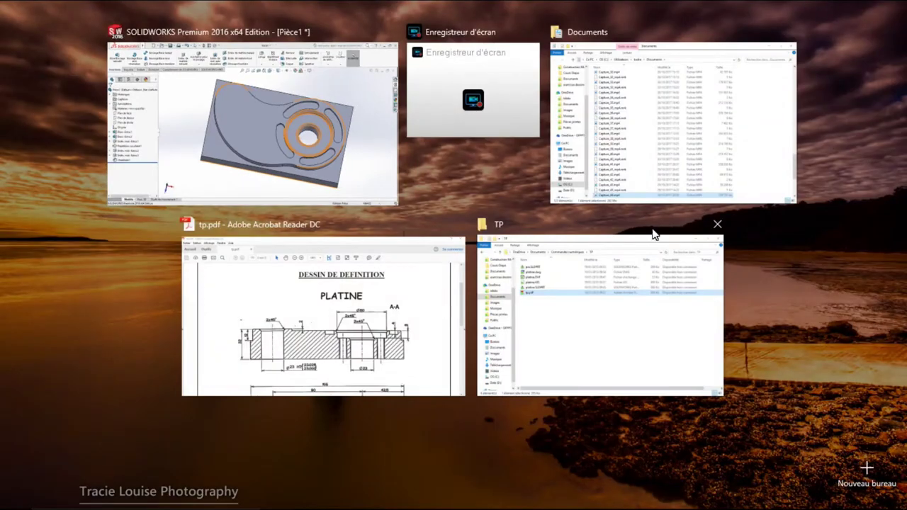
# Review the PLATINE top view in tp.pdf (Ø65, 6xM8, Ø38, R40), then minimize Acrobat.
pyautogui.click(233, 317)
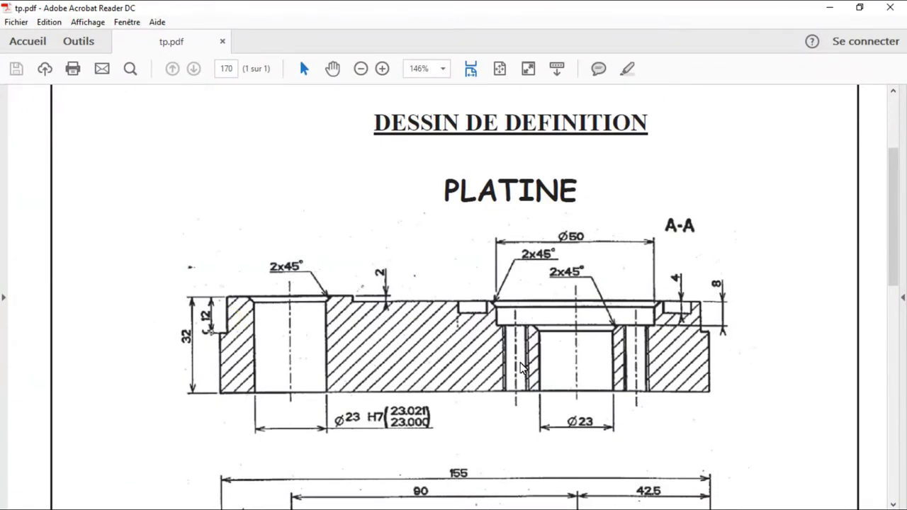
pyautogui.scroll(-5, 521, 367)
pyautogui.scroll(-4, 519, 356)
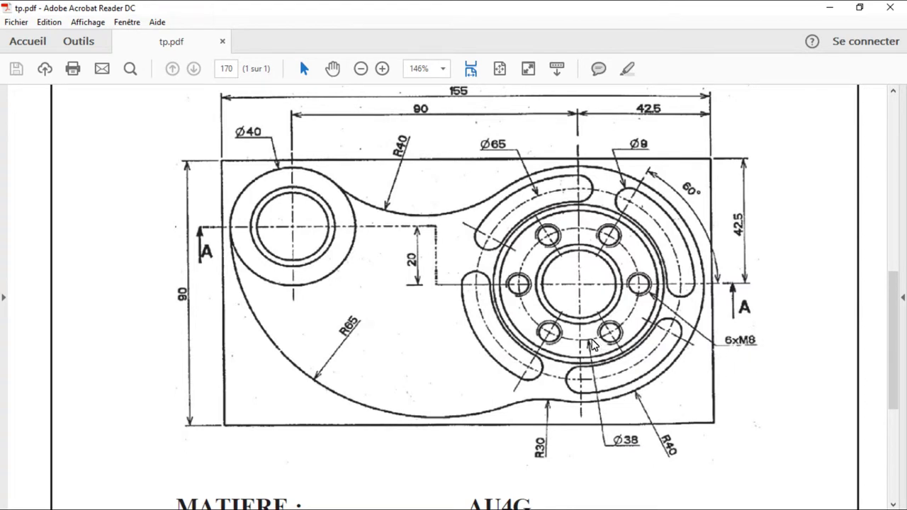
pyautogui.click(829, 7)
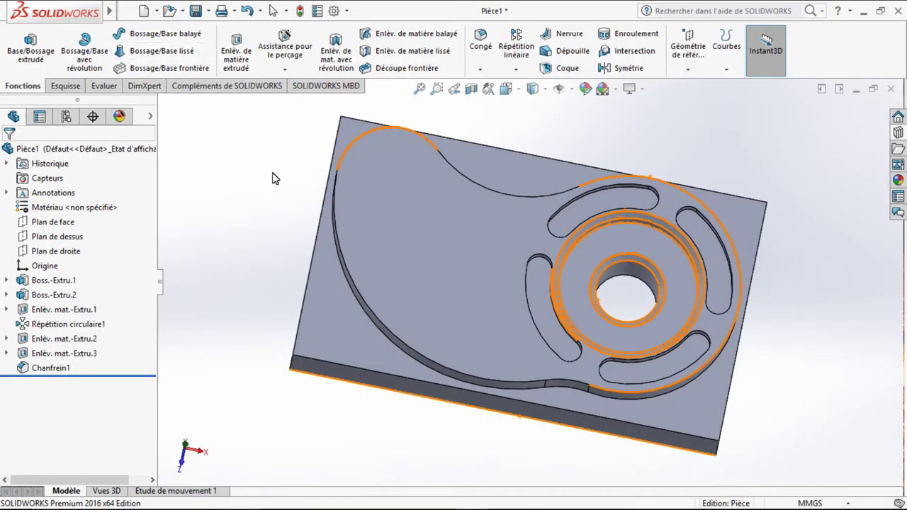
# Start an extruded-cut sketch on the plate face, viewed normal, with a circle centred on the bore.
pyautogui.click(236, 50)
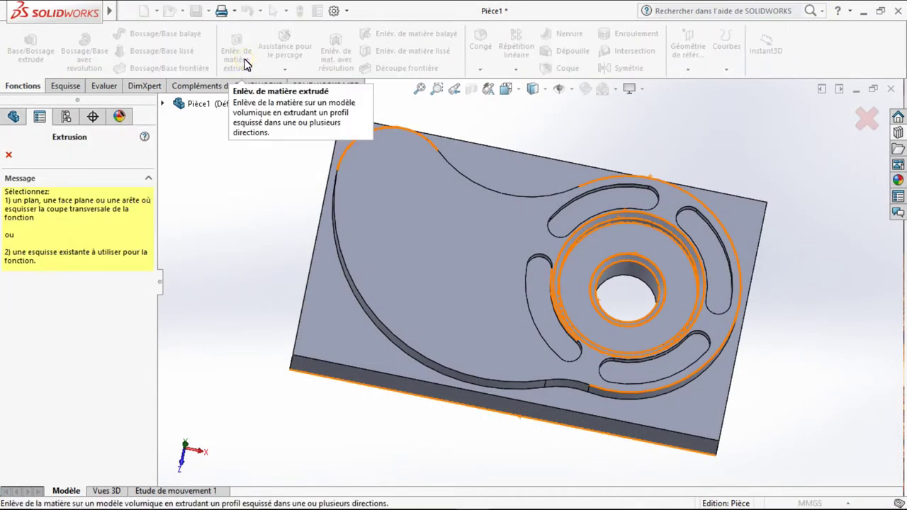
pyautogui.click(668, 267)
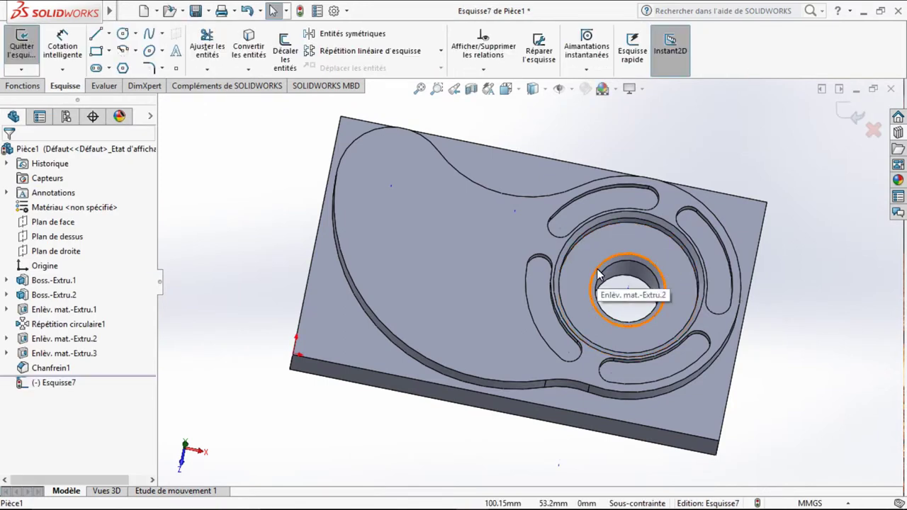
pyautogui.hotkey('ctrl', '8')
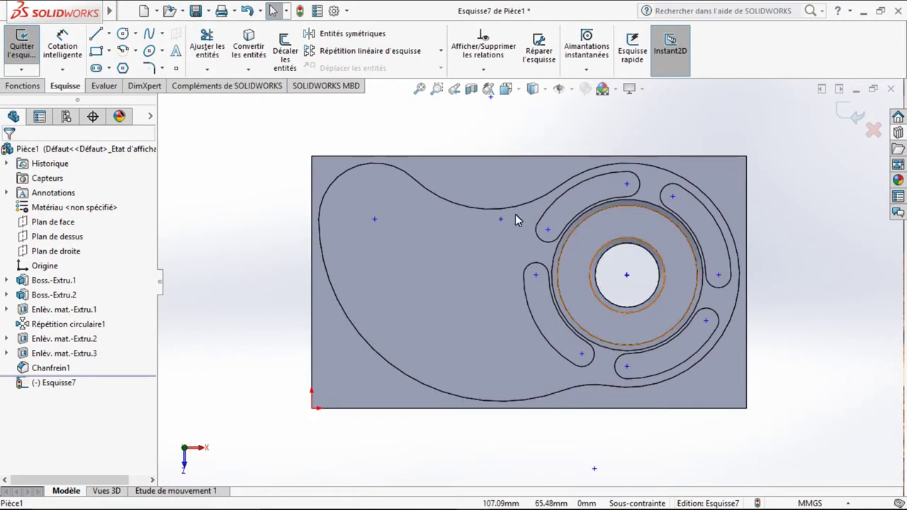
pyautogui.click(124, 34)
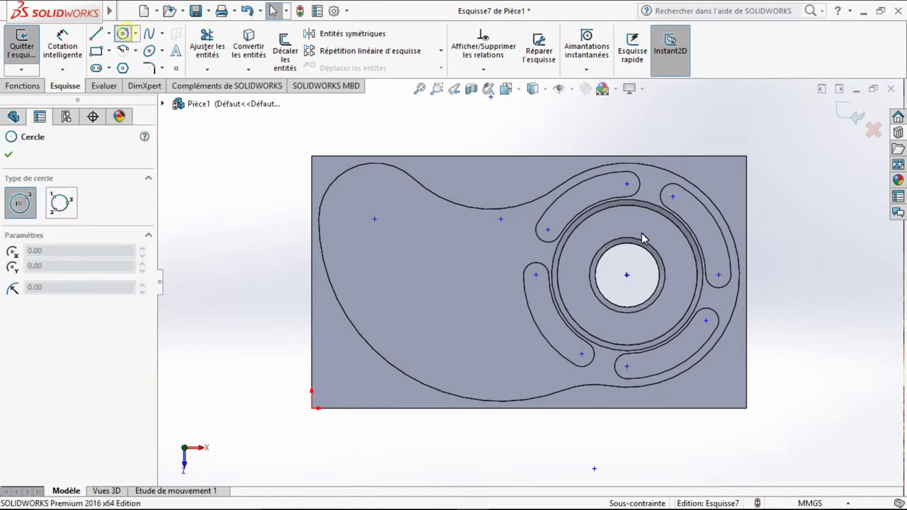
pyautogui.click(627, 276)
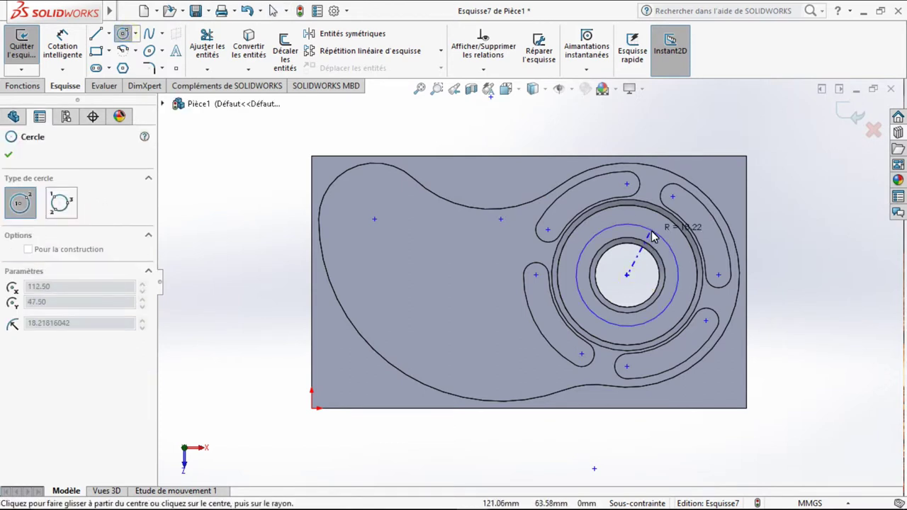
pyautogui.click(653, 238)
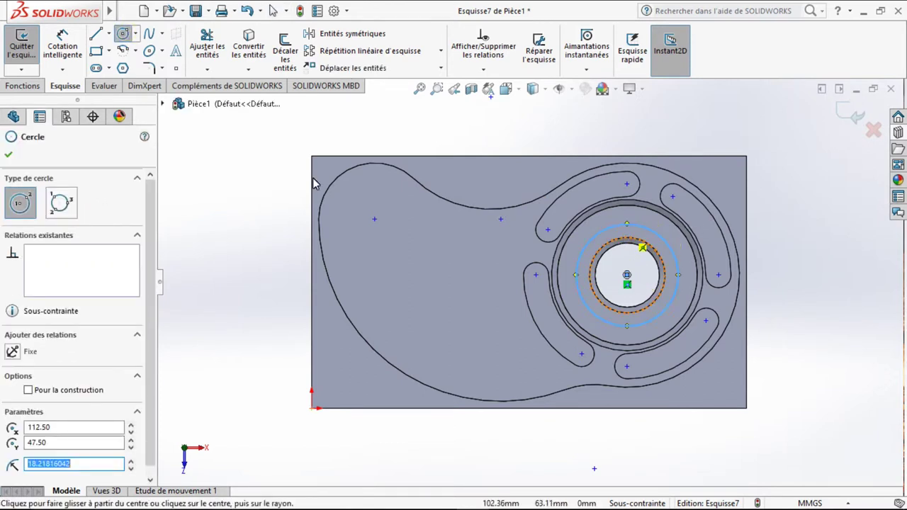
# Dimension the new circle to Ø38 mm.
pyautogui.click(62, 43)
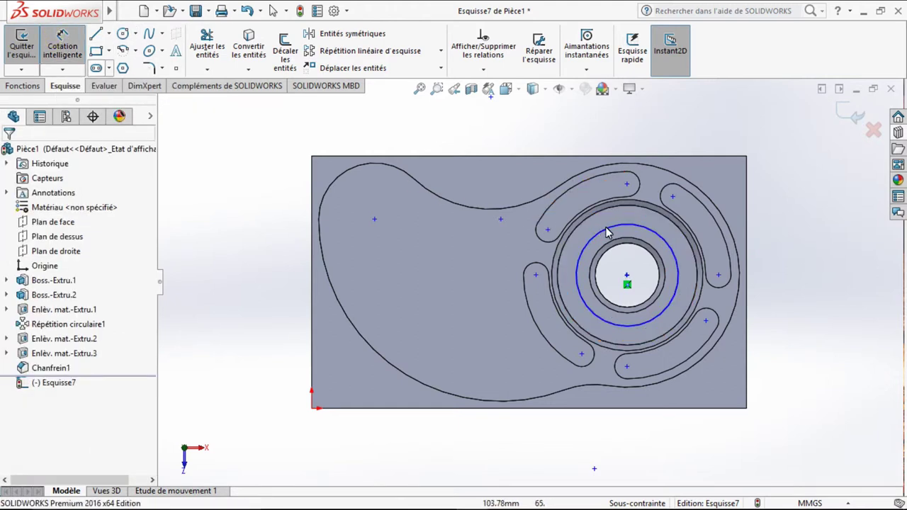
pyautogui.click(630, 231)
pyautogui.click(800, 248)
pyautogui.write('38')
pyautogui.press('Return')
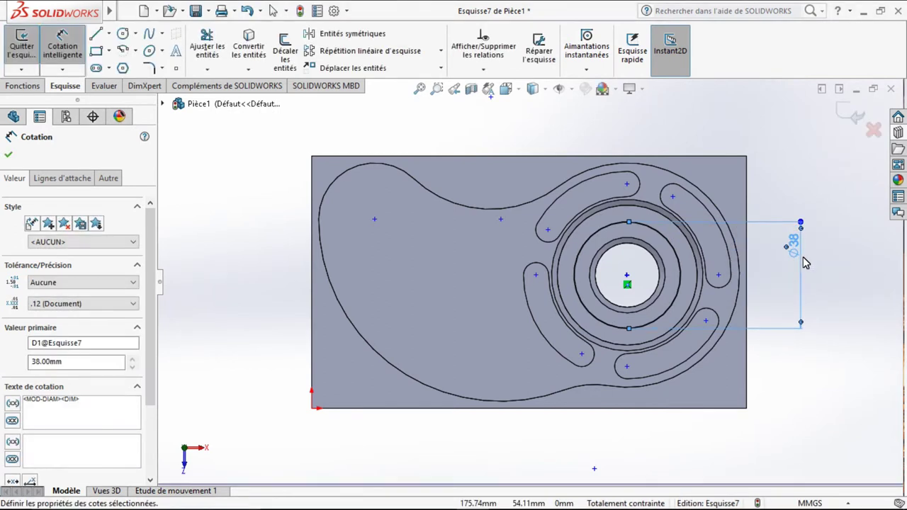
pyautogui.click(63, 44)
pyautogui.click(655, 236)
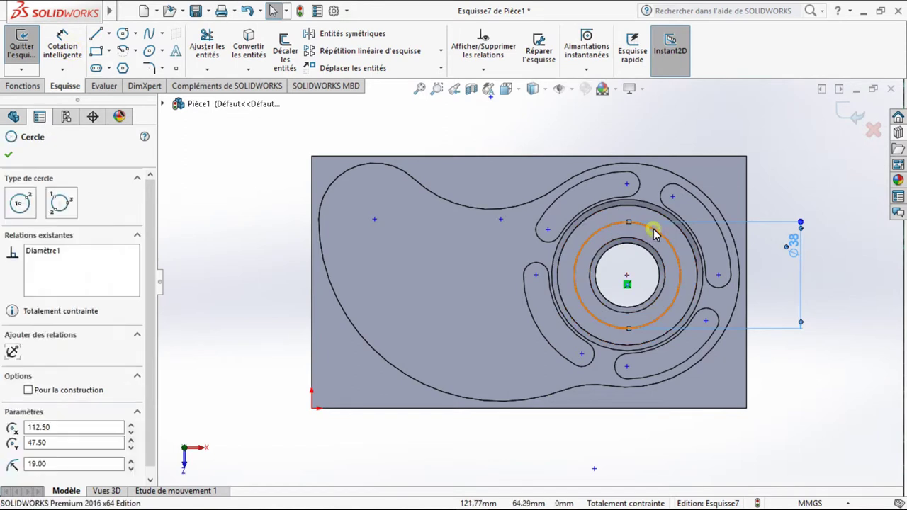
pyautogui.press('Escape')
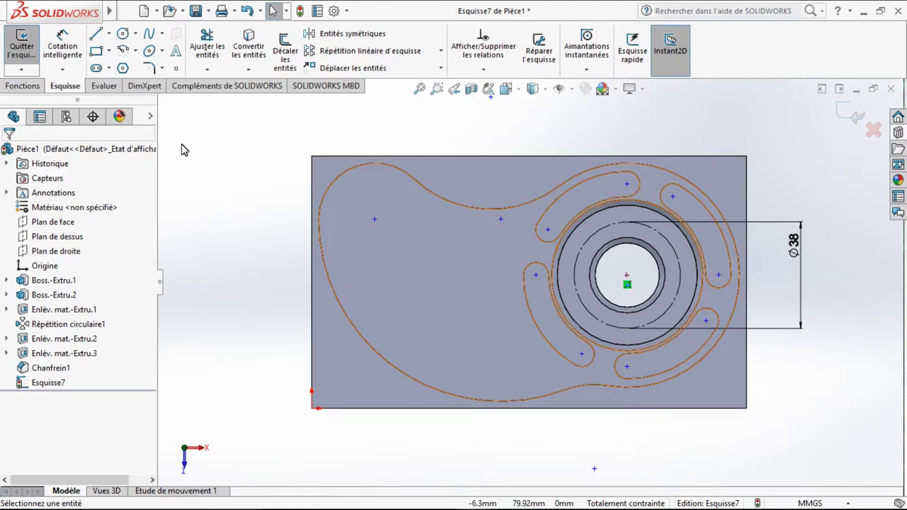
pyautogui.click(109, 33)
# Draw a horizontal construction line from the bore centre out past the Ø38 ring.
pyautogui.click(115, 67)
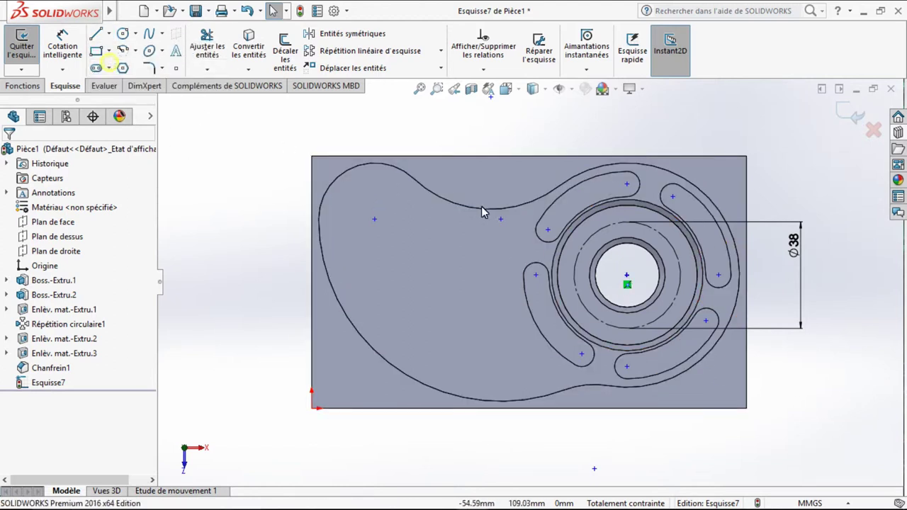
pyautogui.click(627, 276)
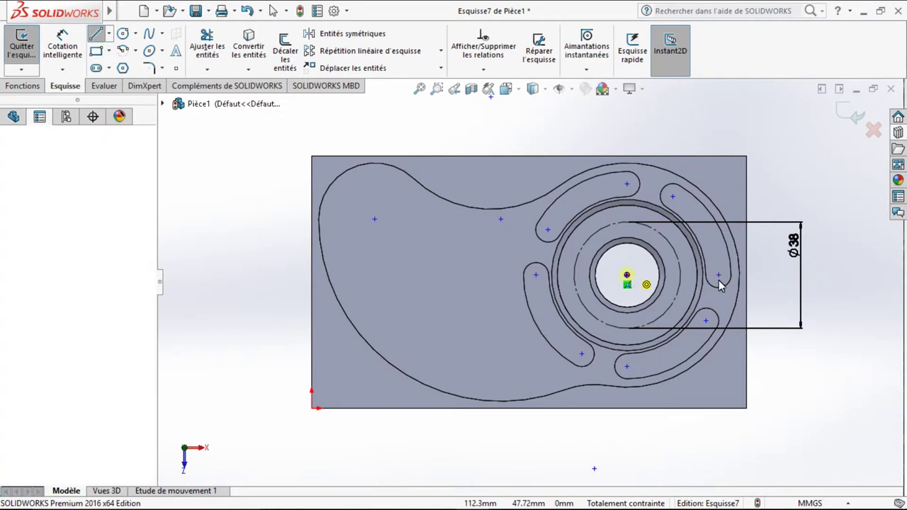
pyautogui.click(765, 275)
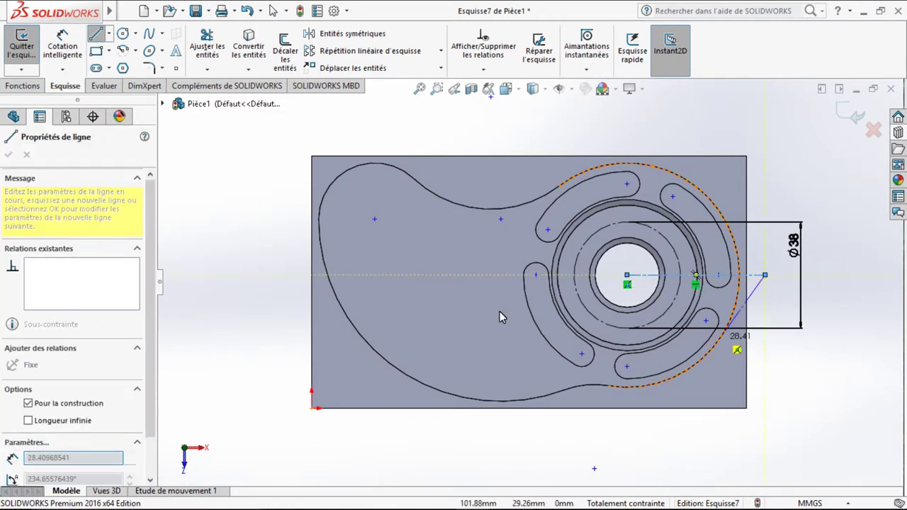
pyautogui.press('Escape')
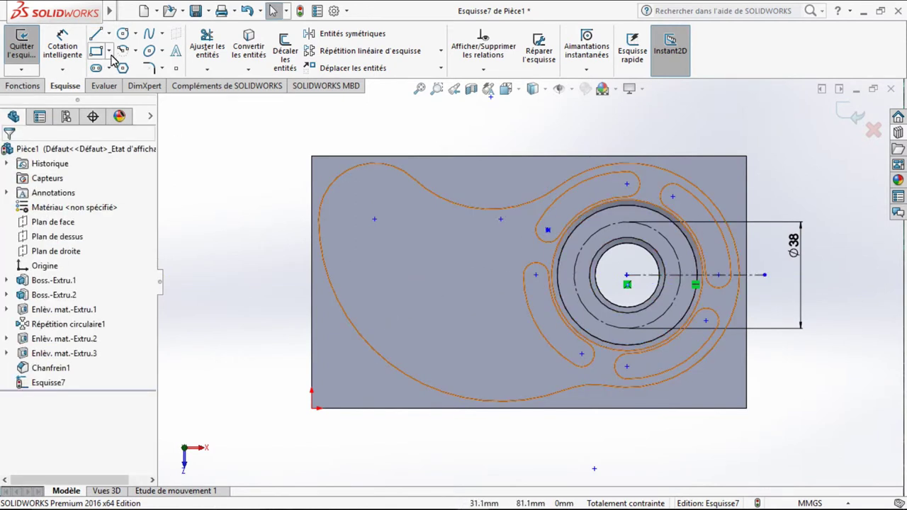
# Draw a small circle on the construction line and dimension it Ø8 mm.
pyautogui.click(123, 33)
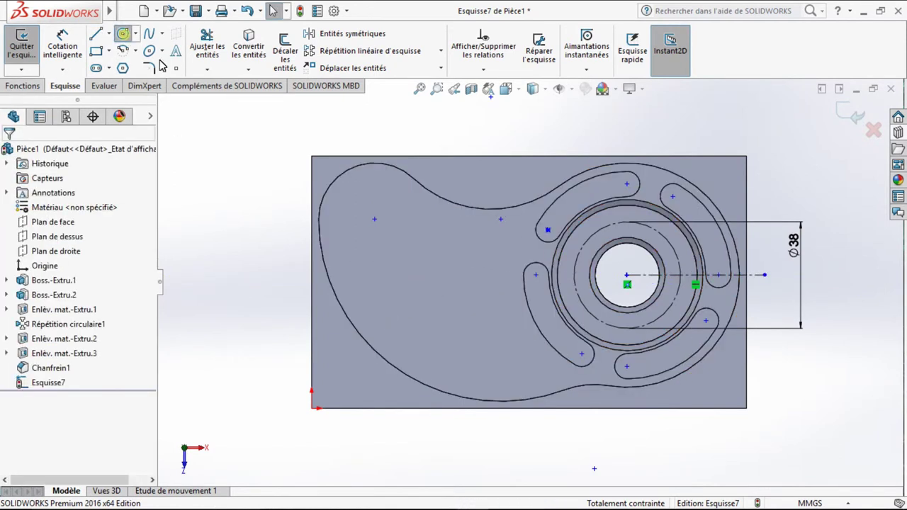
pyautogui.click(683, 276)
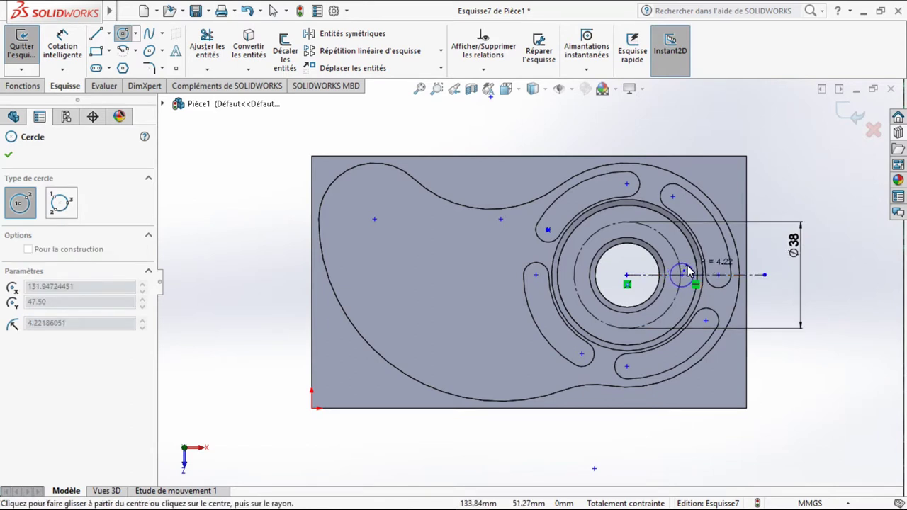
pyautogui.click(687, 269)
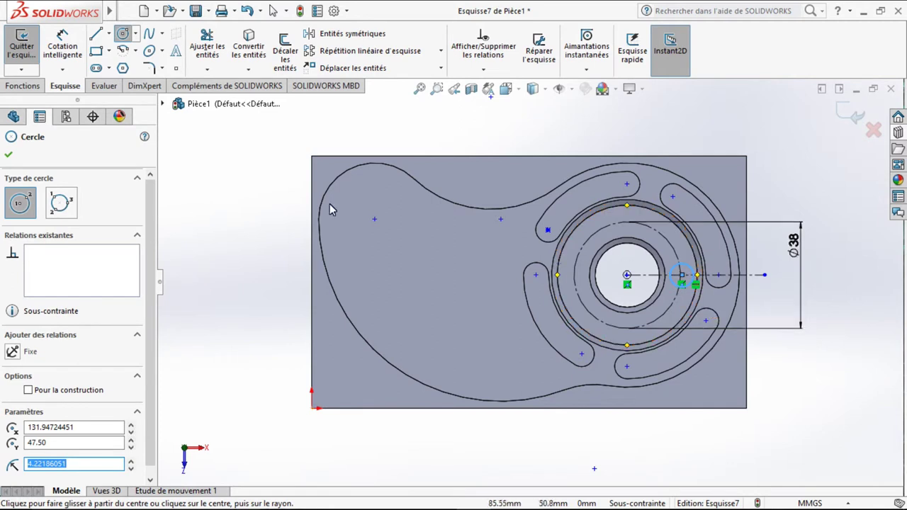
pyautogui.click(9, 156)
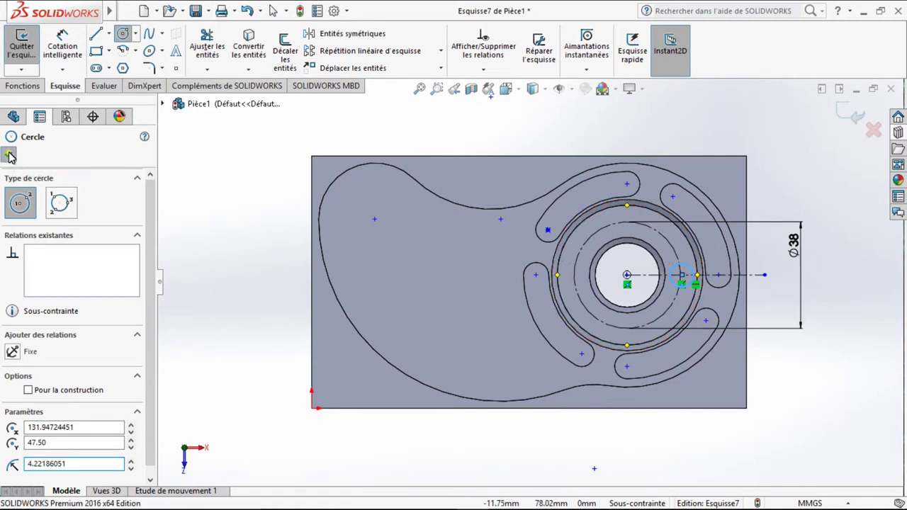
pyautogui.click(62, 46)
pyautogui.click(687, 269)
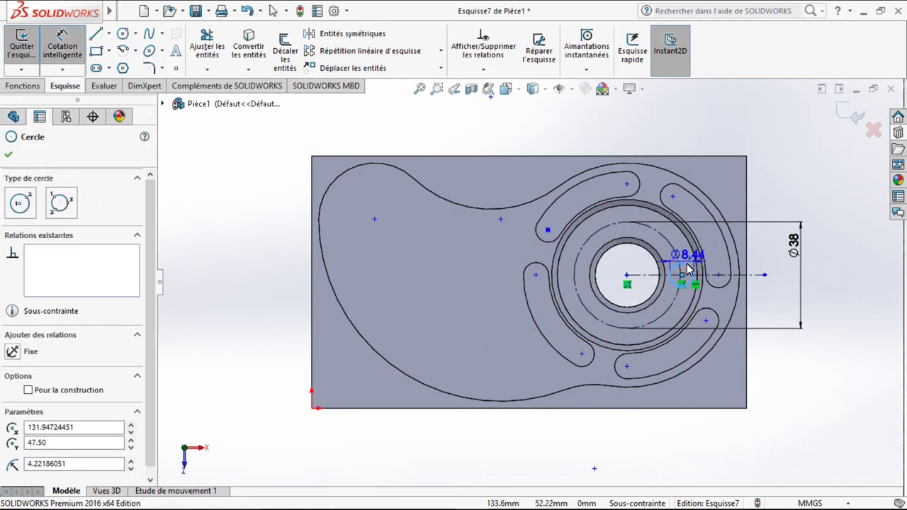
pyautogui.click(684, 259)
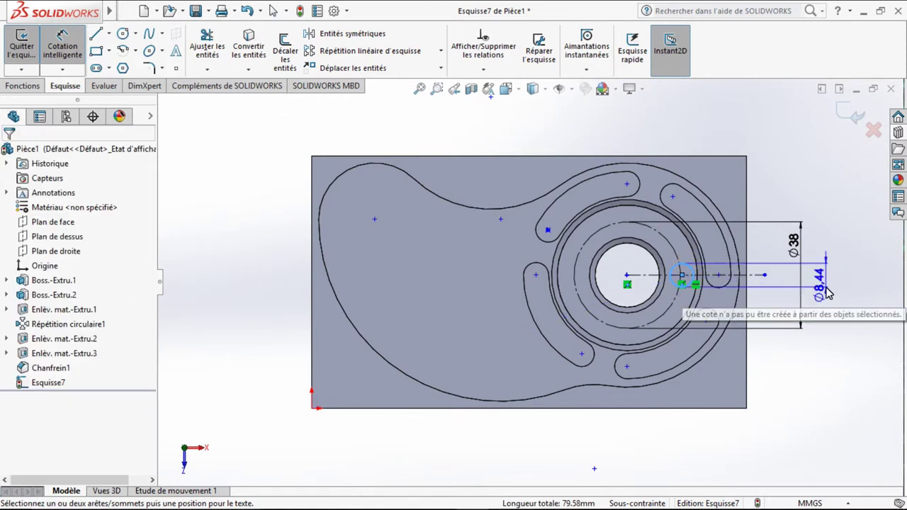
pyautogui.click(828, 292)
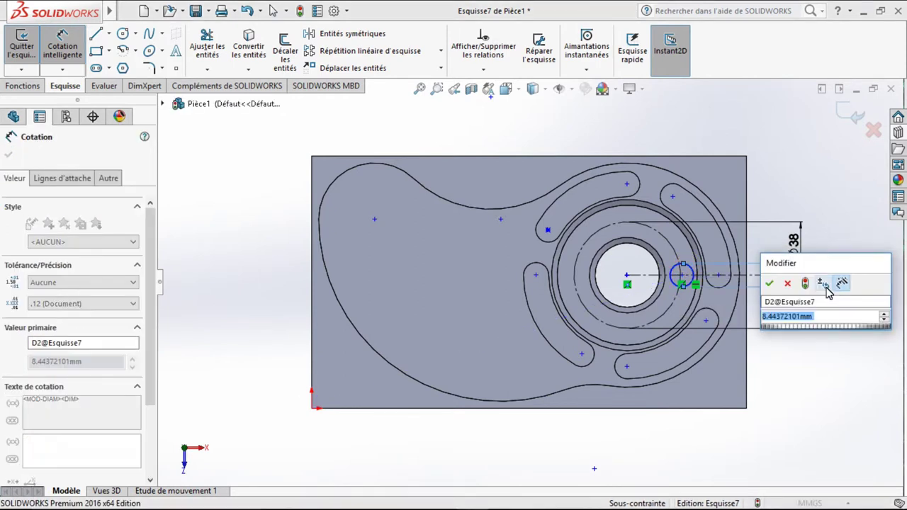
pyautogui.write('8')
pyautogui.press('Return')
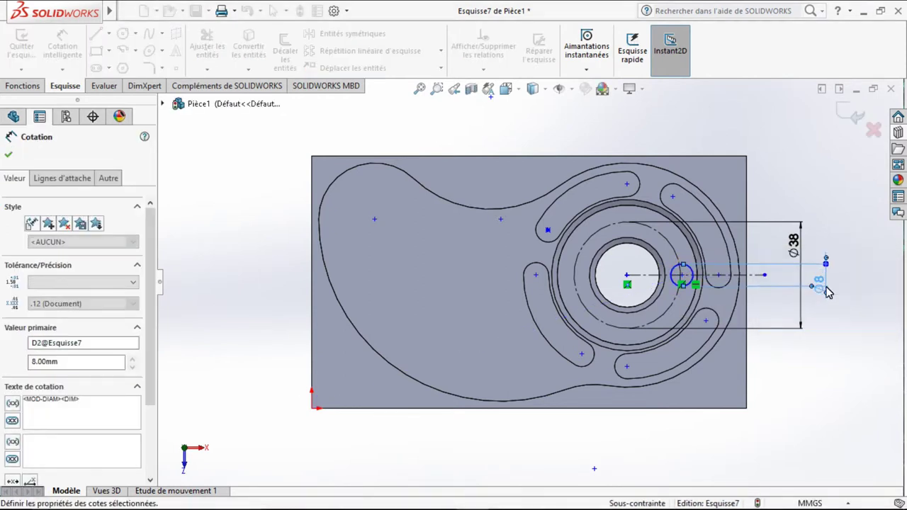
pyautogui.click(7, 156)
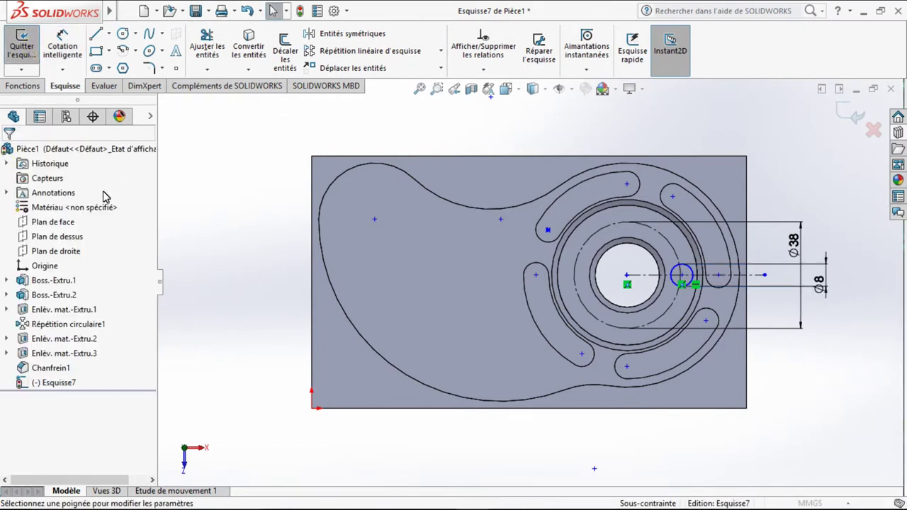
# Extrude-cut the Ø8 circle Through All to drill a hole beside the central bore.
pyautogui.click(97, 235)
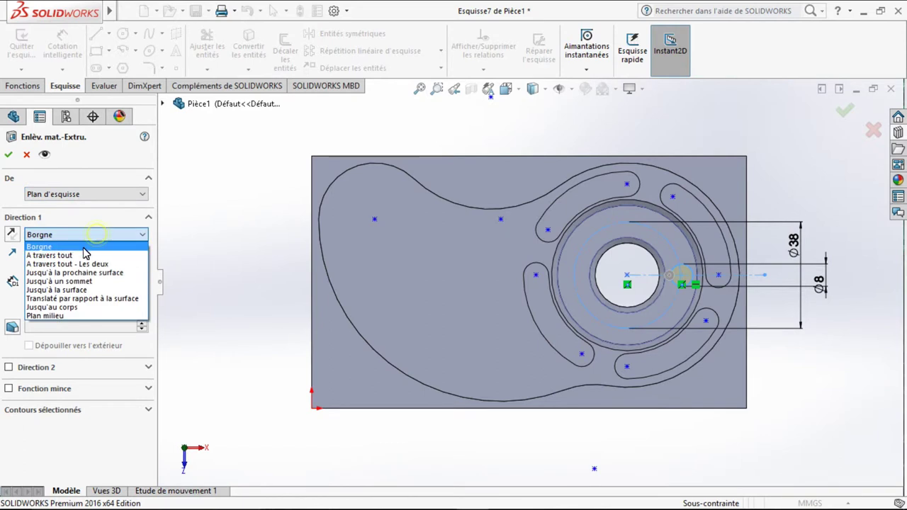
pyautogui.click(76, 253)
pyautogui.click(9, 154)
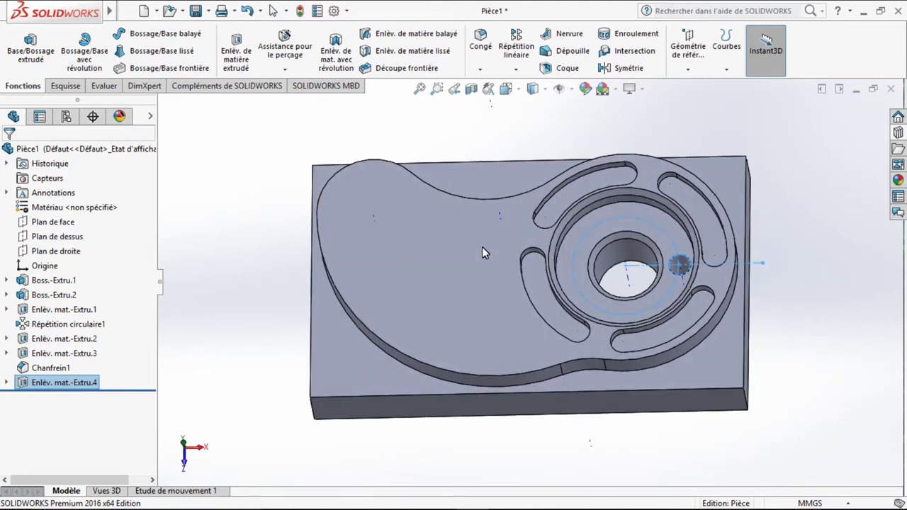
pyautogui.scroll(-3, 482, 246)
pyautogui.moveTo(482, 247); pyautogui.dragTo(453, 269, button='middle')
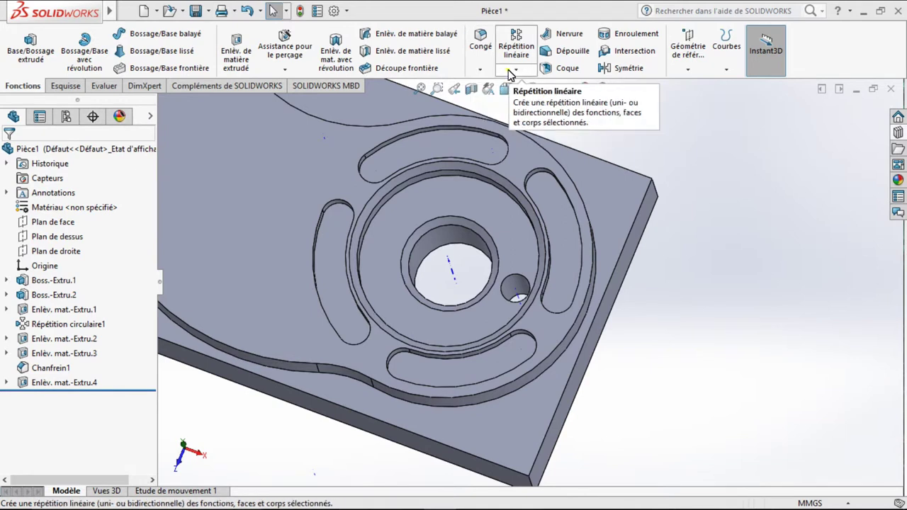
# Circular-pattern Enlèv. mat.-Extru.4 about the bore axis with 6 equally spaced instances.
pyautogui.click(509, 71)
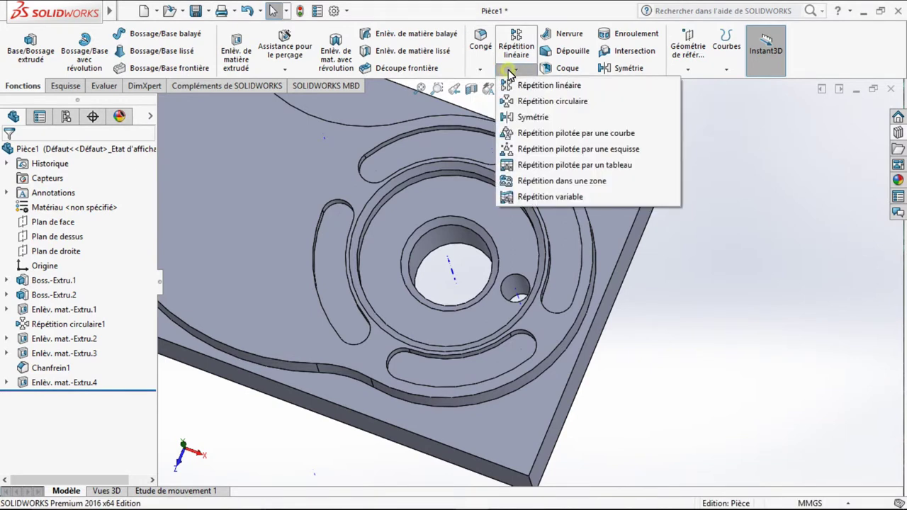
pyautogui.click(524, 103)
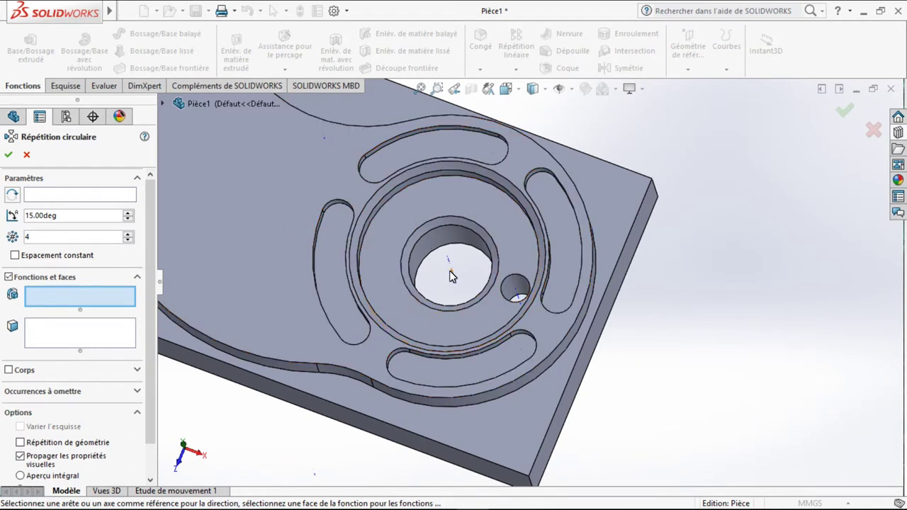
pyautogui.click(162, 104)
pyautogui.click(241, 339)
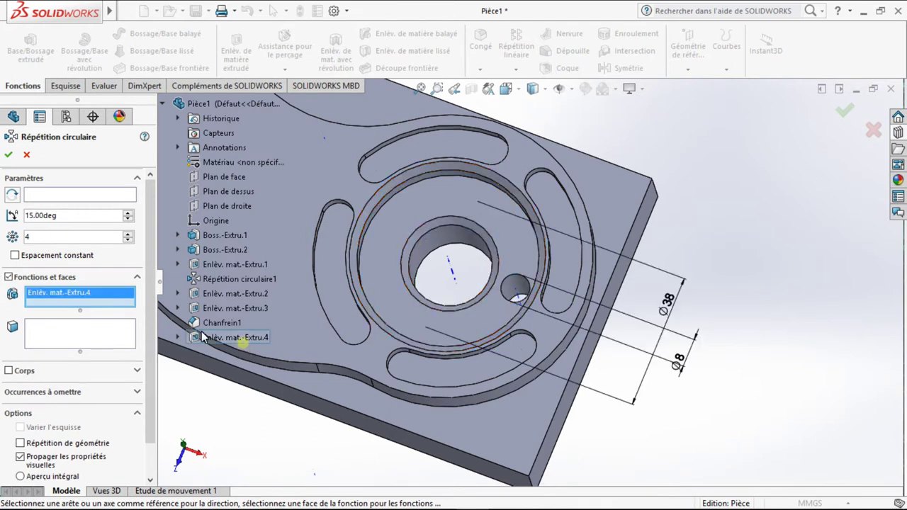
pyautogui.click(31, 195)
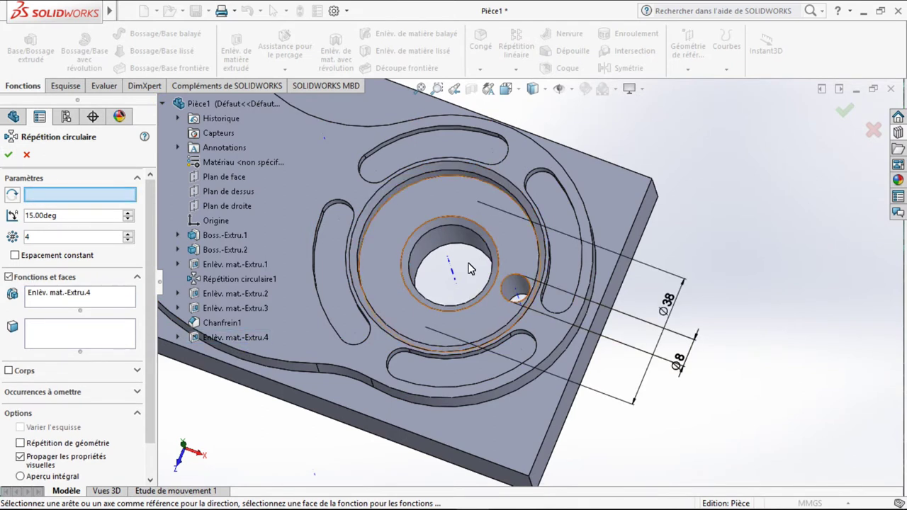
pyautogui.click(462, 300)
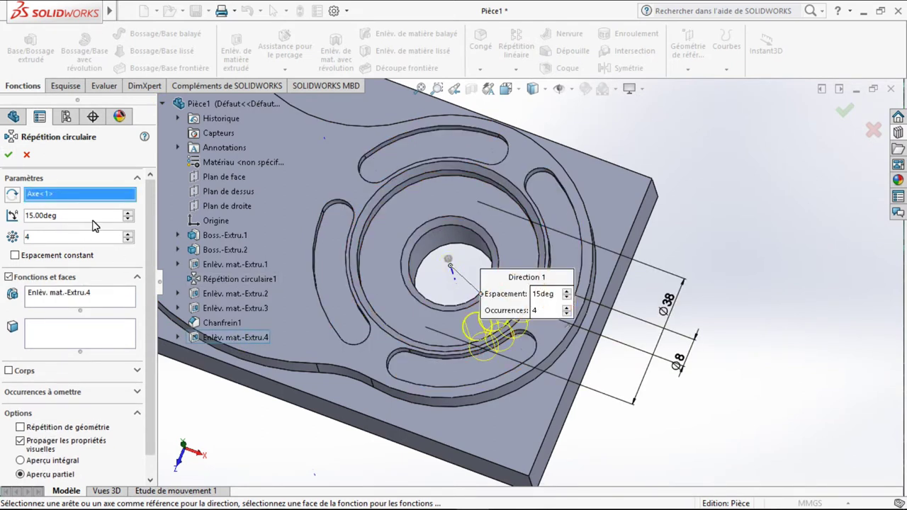
pyautogui.click(128, 214)
pyautogui.click(127, 214)
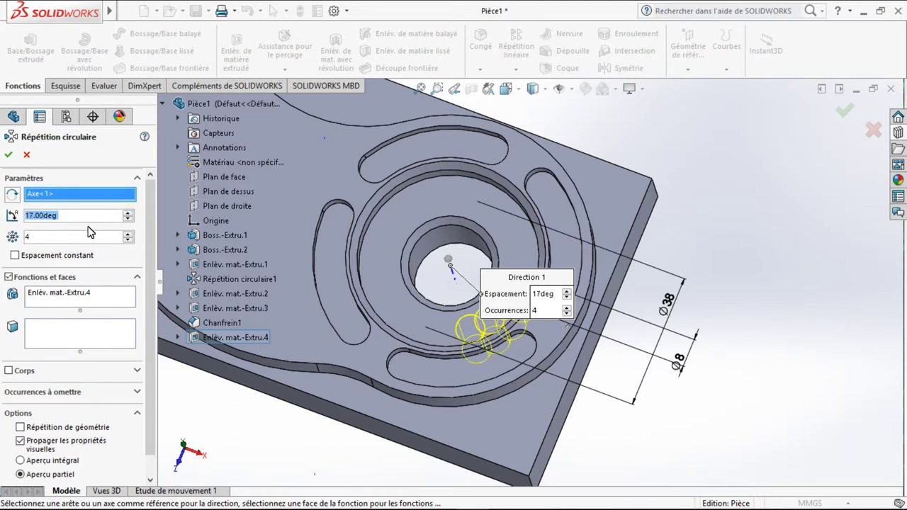
pyautogui.click(127, 235)
pyautogui.click(128, 234)
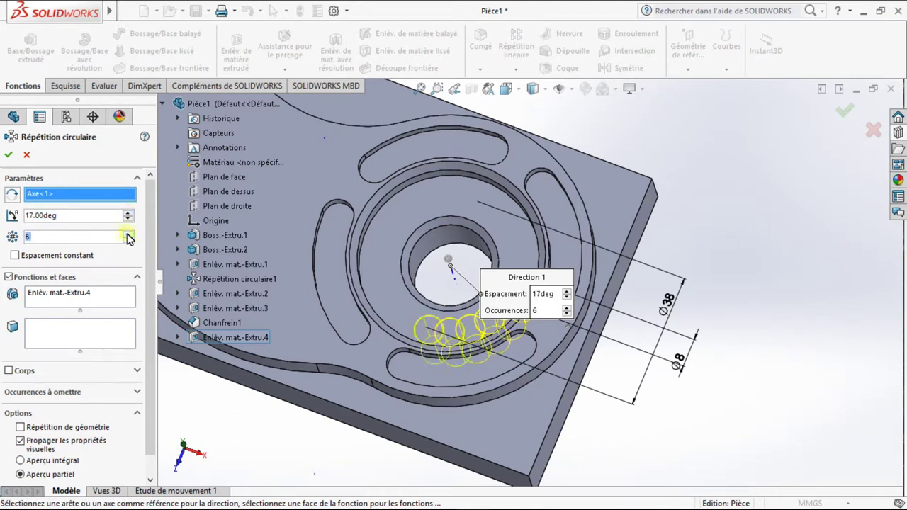
pyautogui.click(15, 255)
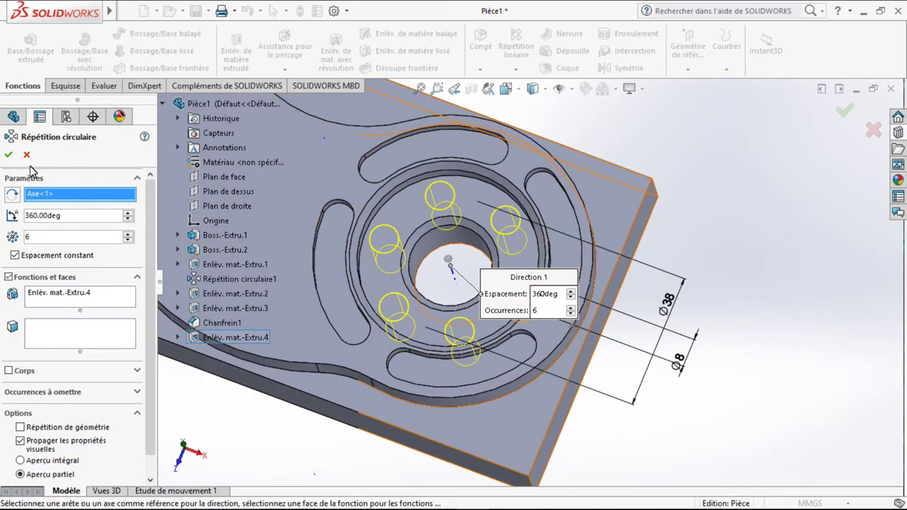
pyautogui.click(9, 156)
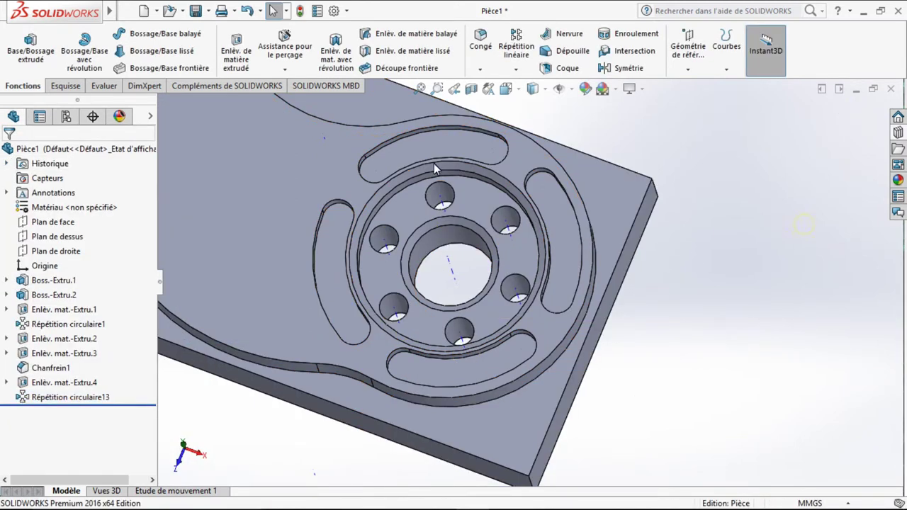
pyautogui.click(297, 66)
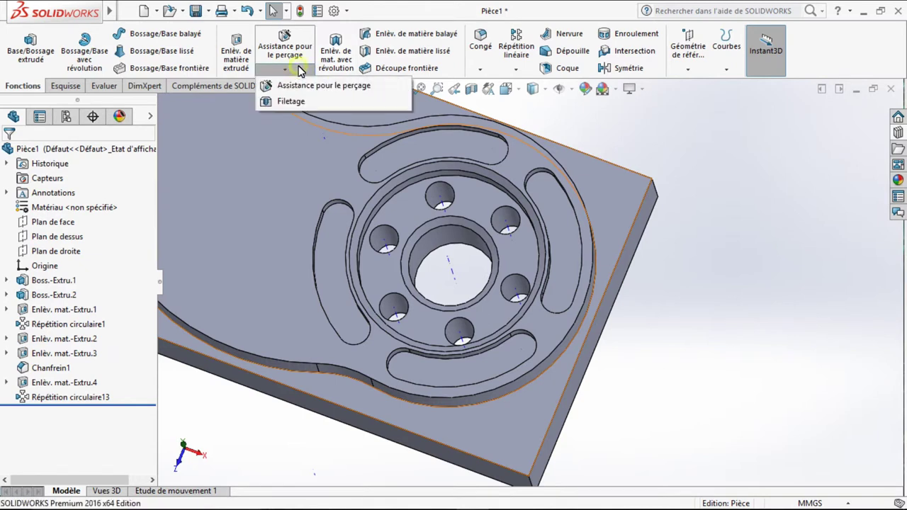
# Set up a thread on the top Ø8 hole with size M8x1.0 and 22 mm depth.
pyautogui.click(287, 101)
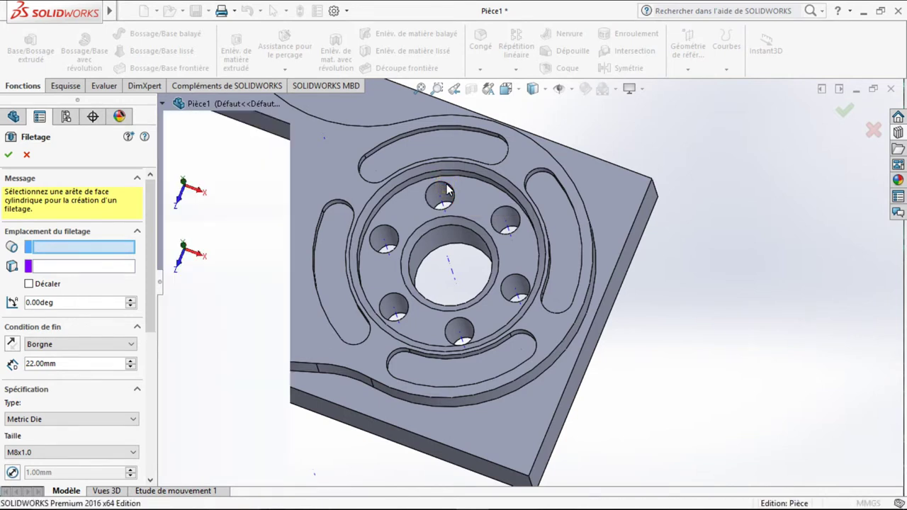
pyautogui.click(446, 190)
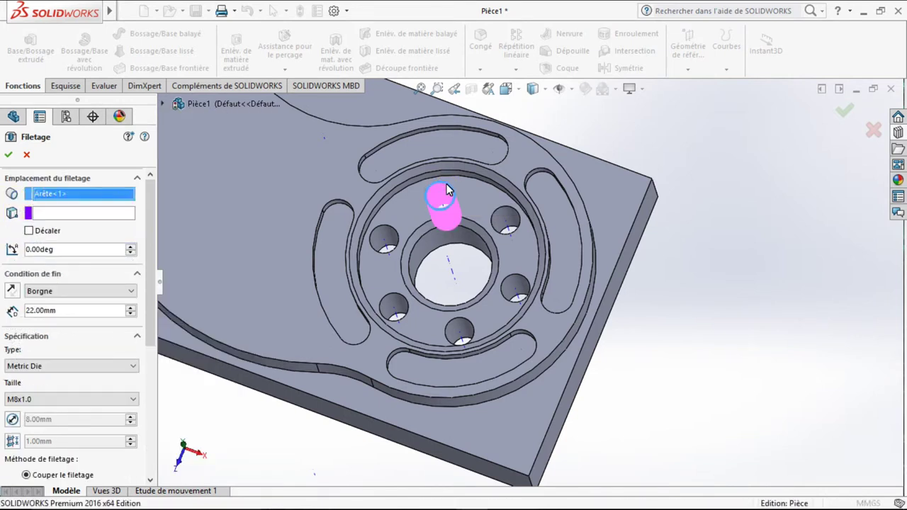
pyautogui.click(388, 225)
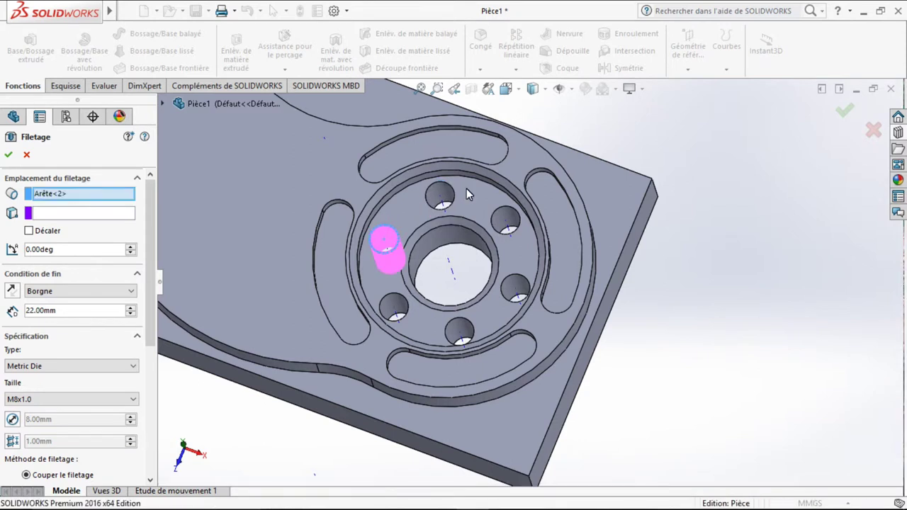
pyautogui.click(446, 191)
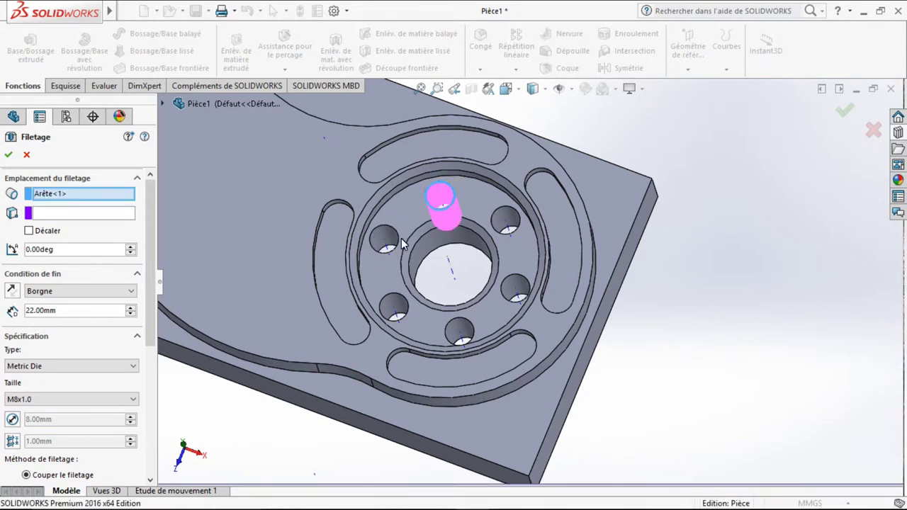
pyautogui.click(69, 316)
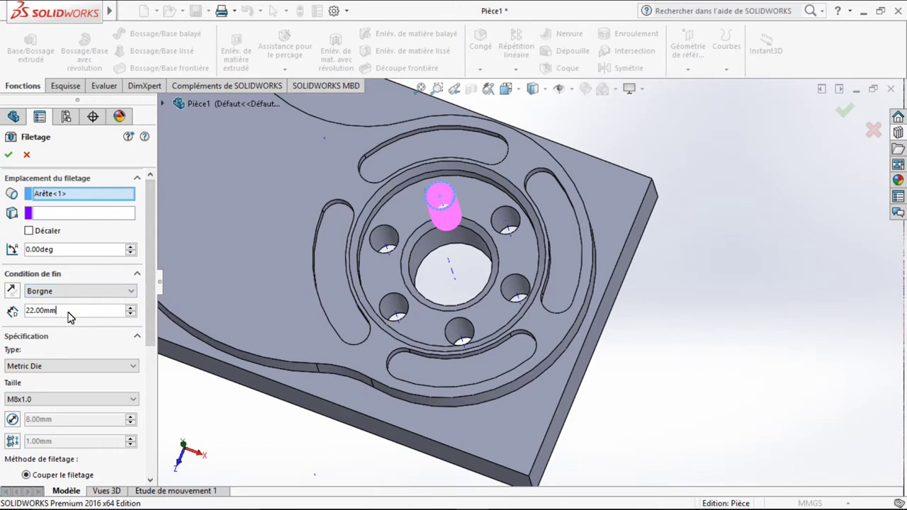
pyautogui.click(80, 400)
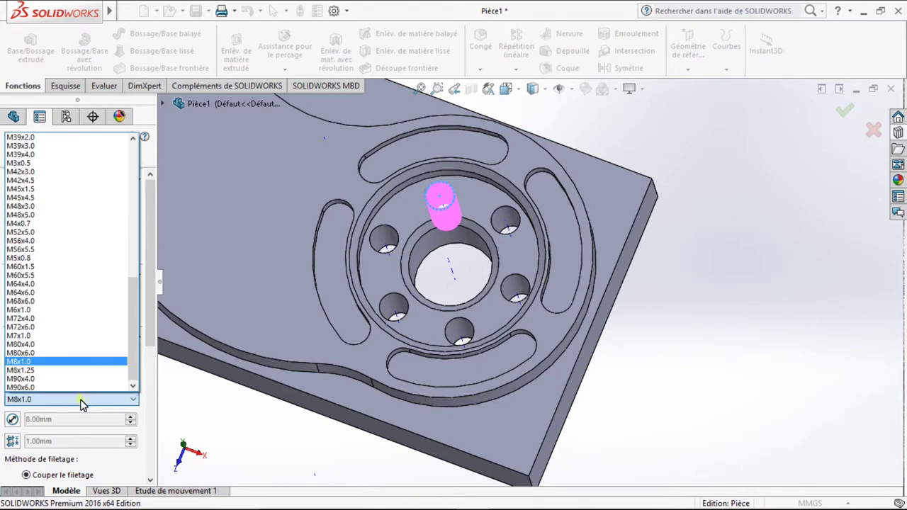
pyautogui.click(54, 363)
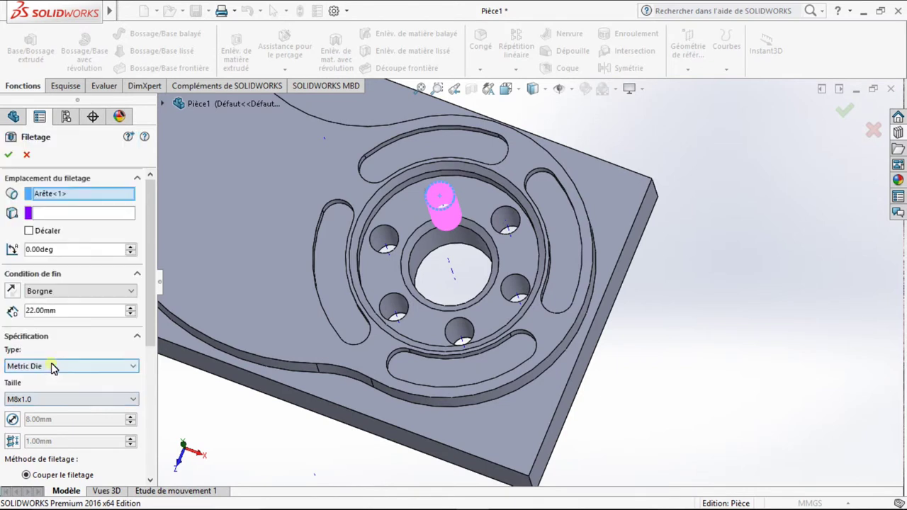
pyautogui.click(60, 315)
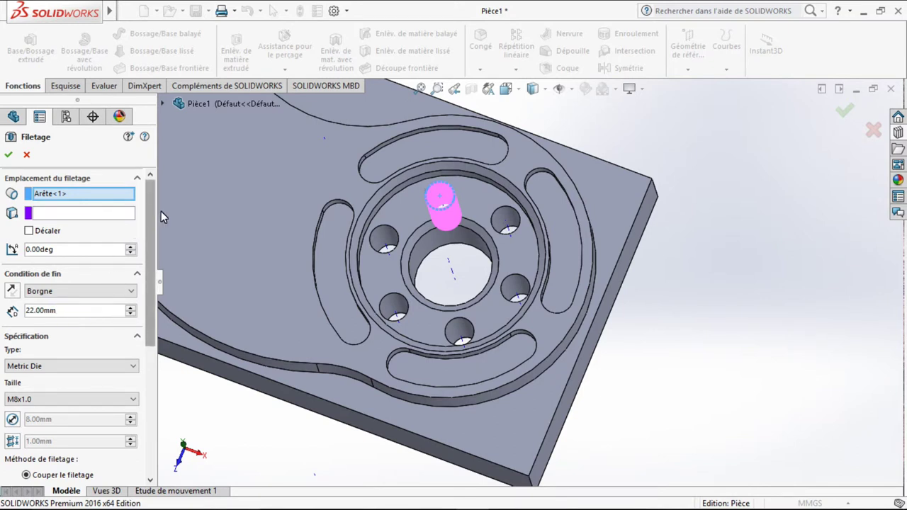
# Switch the thread to Extrude thread and create the Filetage3 feature.
pyautogui.click(9, 156)
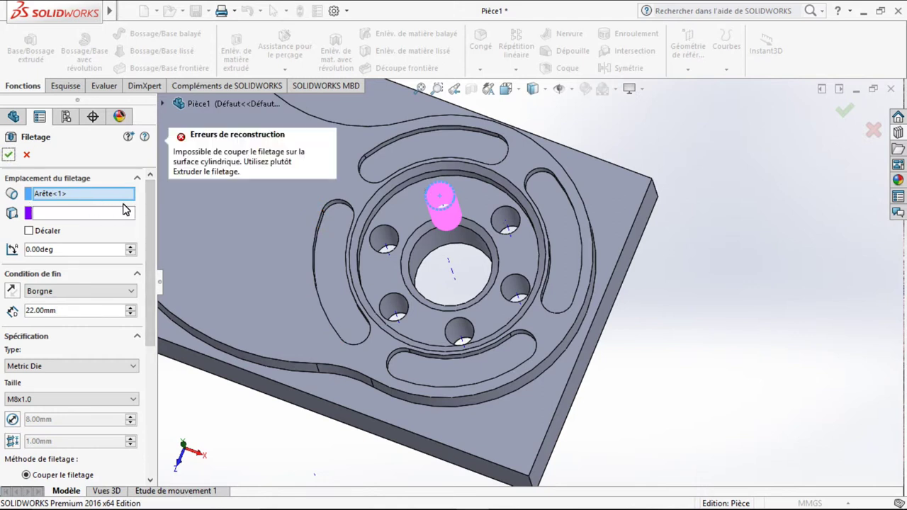
pyautogui.moveTo(150, 212); pyautogui.dragTo(150, 336)
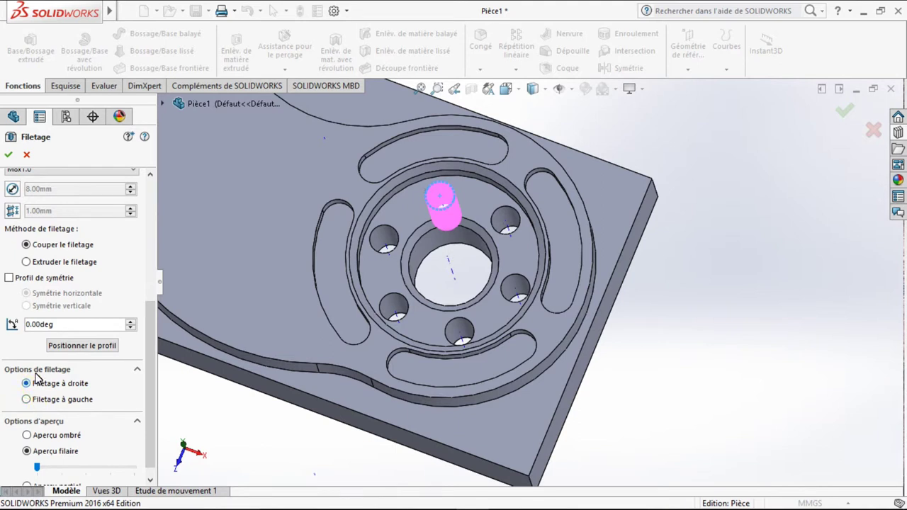
pyautogui.click(27, 262)
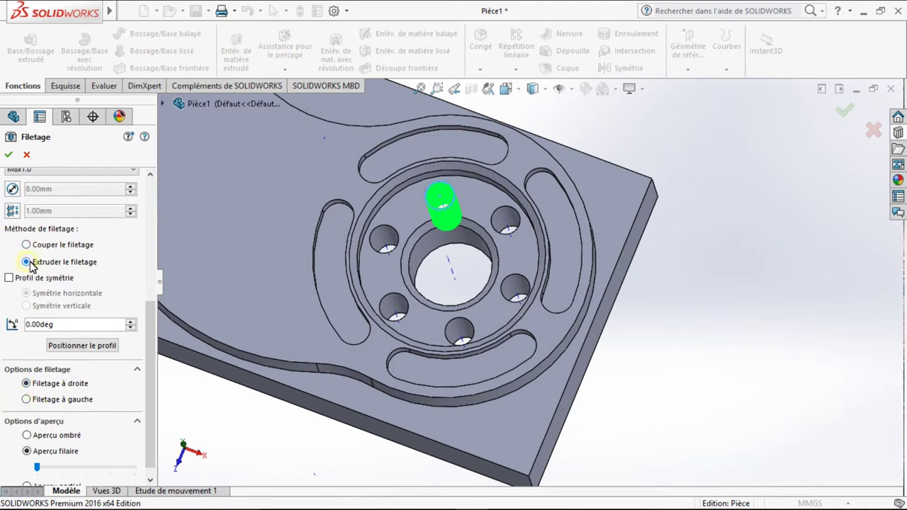
pyautogui.moveTo(147, 334); pyautogui.dragTo(181, 188)
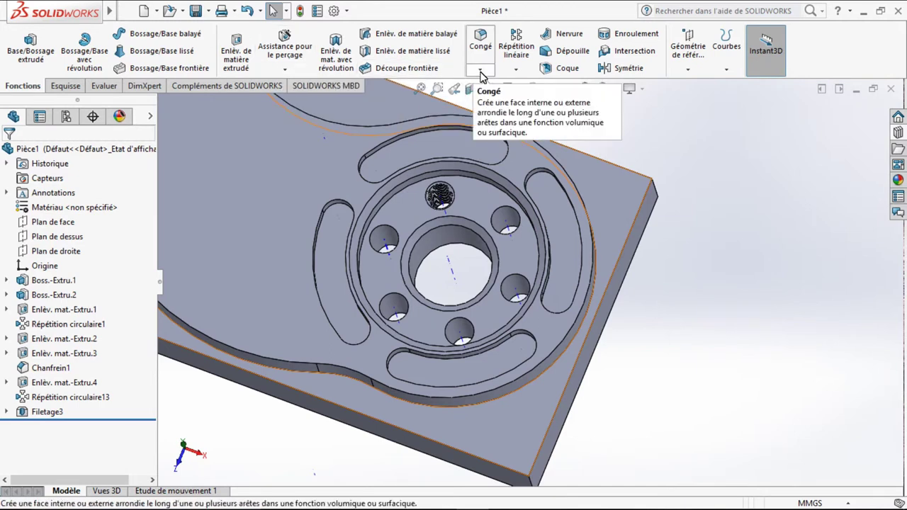
pyautogui.click(297, 71)
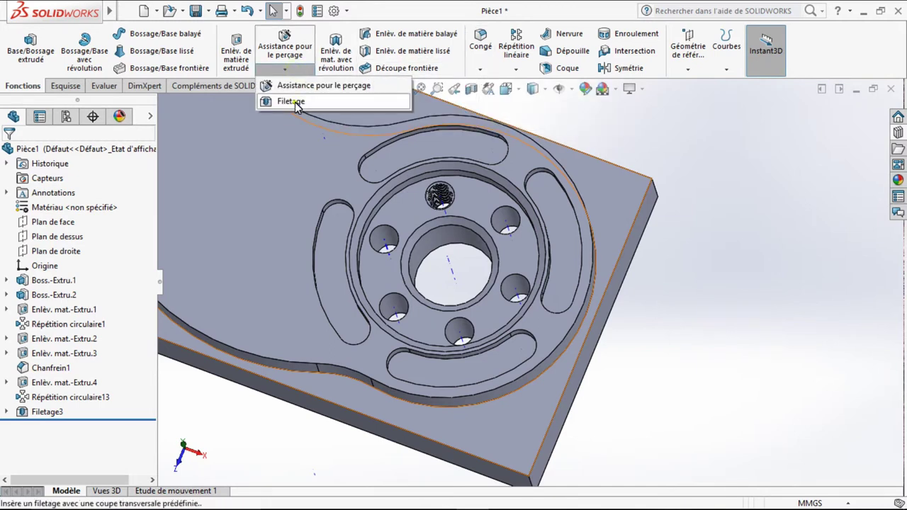
# Add an extruded M8x1.0 thread, 22 mm deep, to the upper-left bolt hole.
pyautogui.click(297, 103)
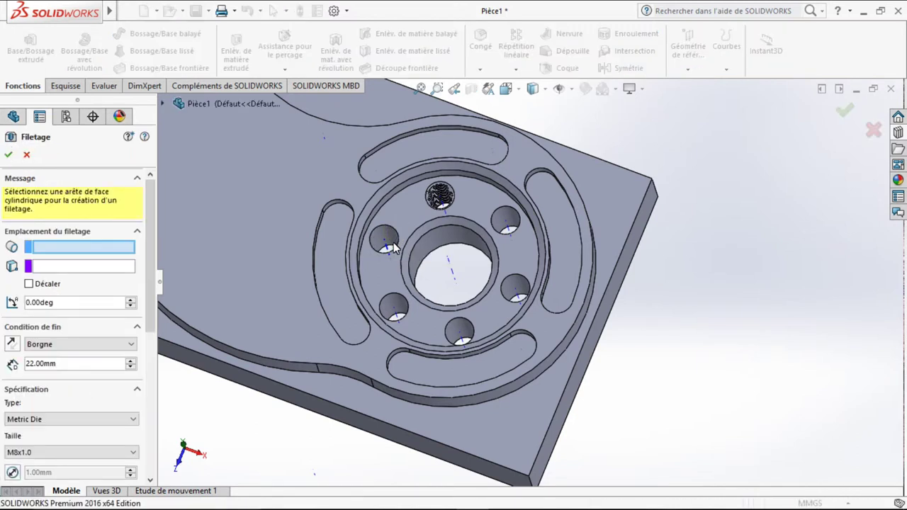
pyautogui.click(361, 266)
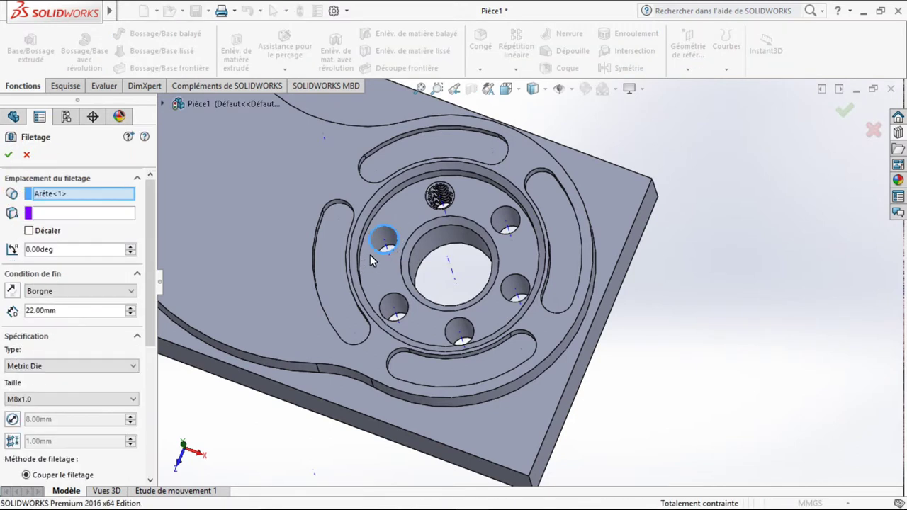
pyautogui.click(400, 301)
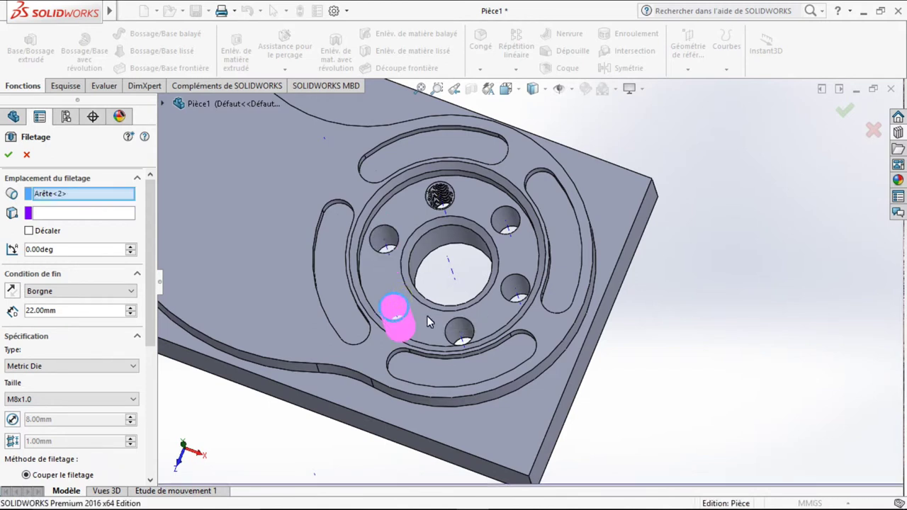
pyautogui.click(396, 235)
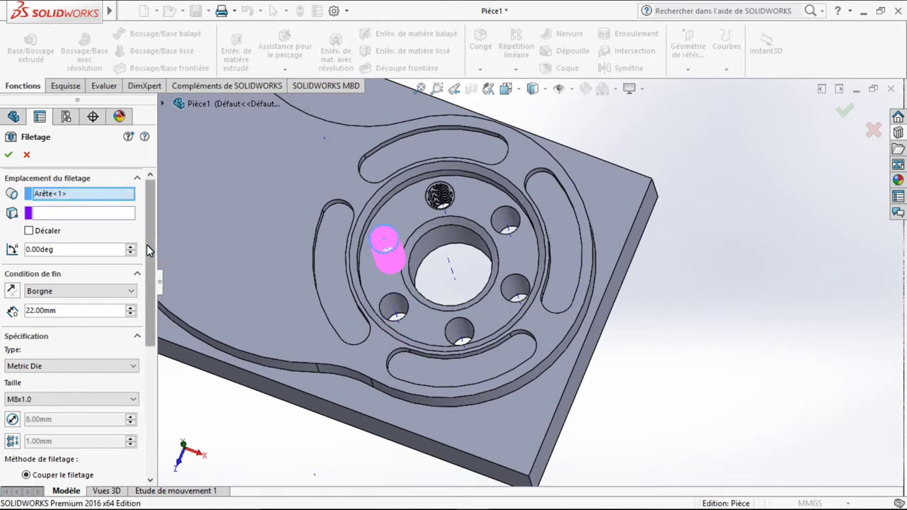
pyautogui.moveTo(153, 249); pyautogui.dragTo(153, 311)
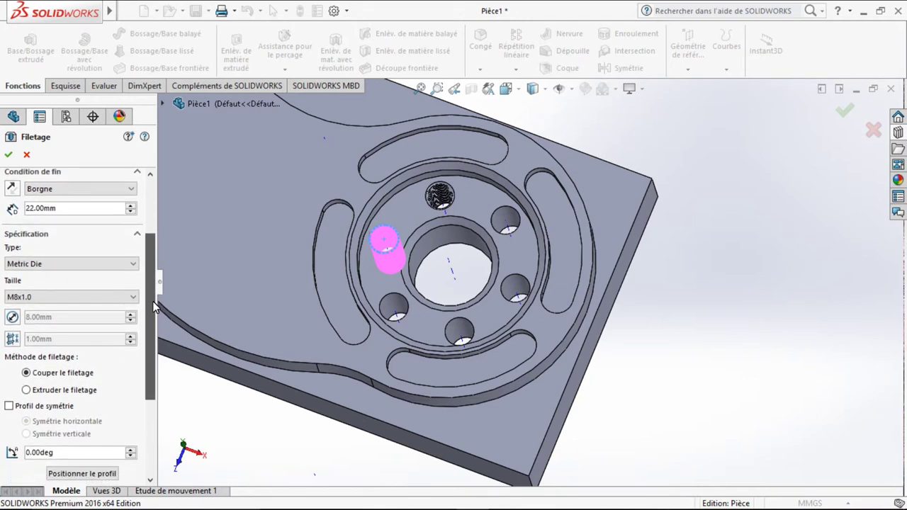
pyautogui.click(63, 382)
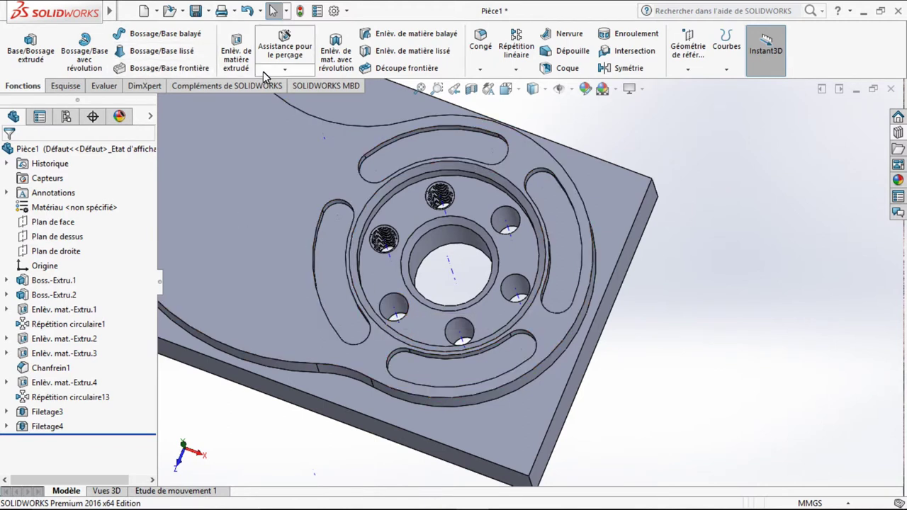
# Add a second extruded M8x1.0 thread, 22 mm deep, on the lower-left hole.
pyautogui.click(286, 69)
pyautogui.click(290, 103)
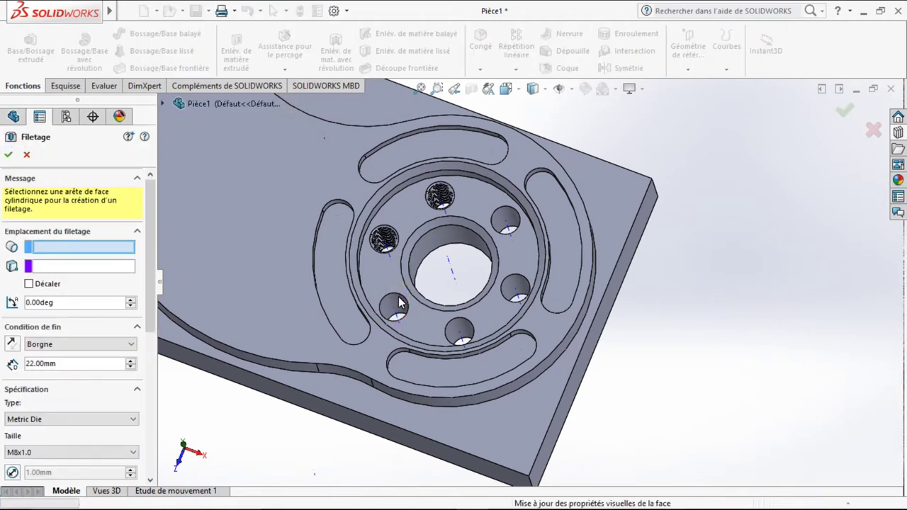
pyautogui.click(399, 302)
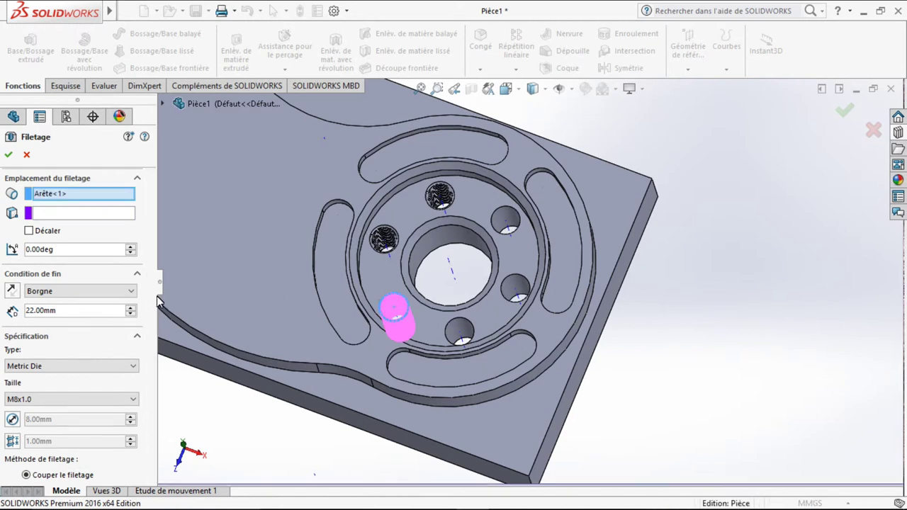
pyautogui.scroll(-2, 84, 390)
pyautogui.scroll(-3, 81, 388)
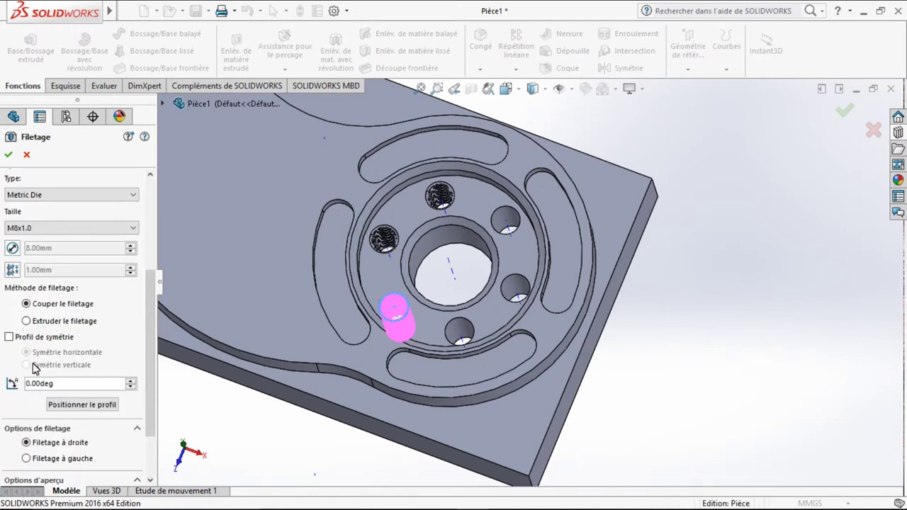
pyautogui.click(26, 322)
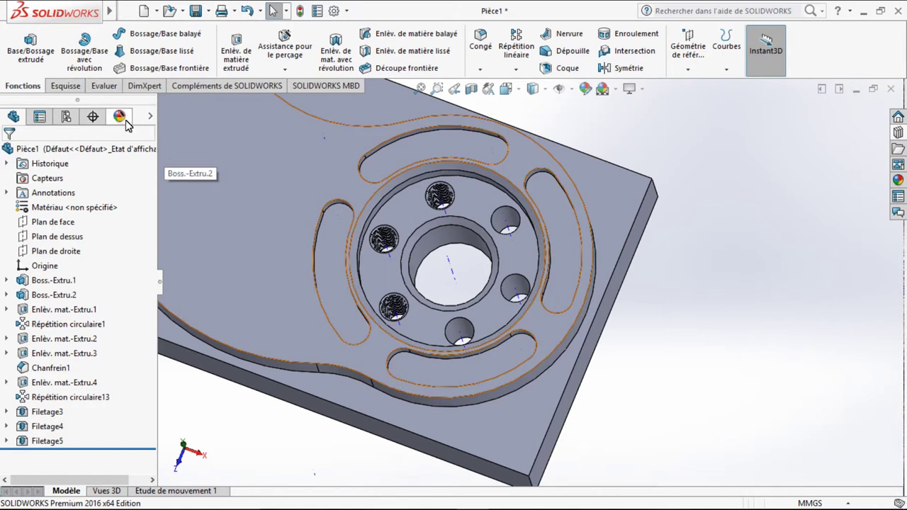
pyautogui.click(294, 73)
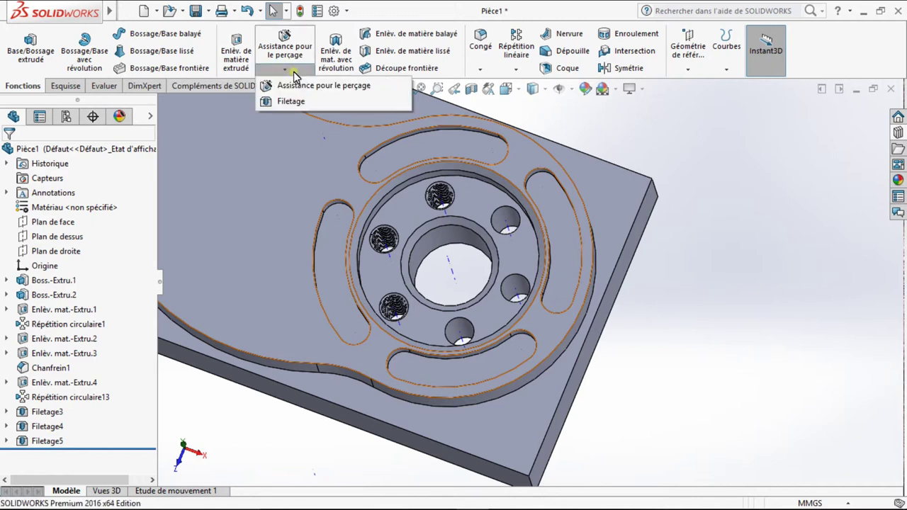
# Add an extruded M8x1.0 thread to the bottom bolt hole.
pyautogui.click(299, 101)
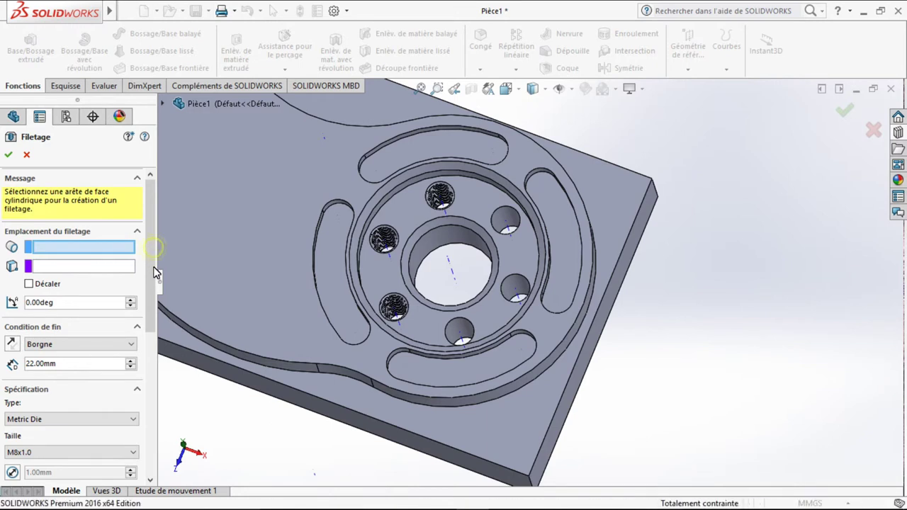
pyautogui.moveTo(153, 268); pyautogui.dragTo(151, 332)
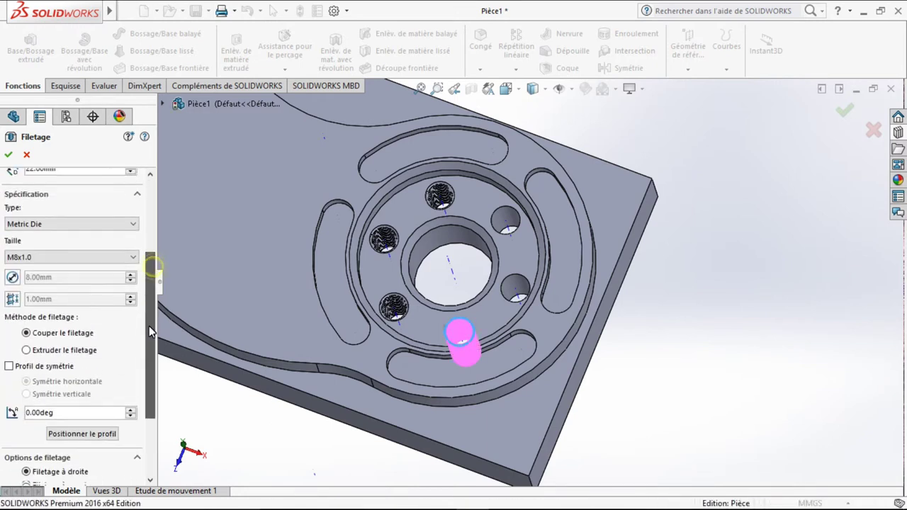
pyautogui.click(37, 345)
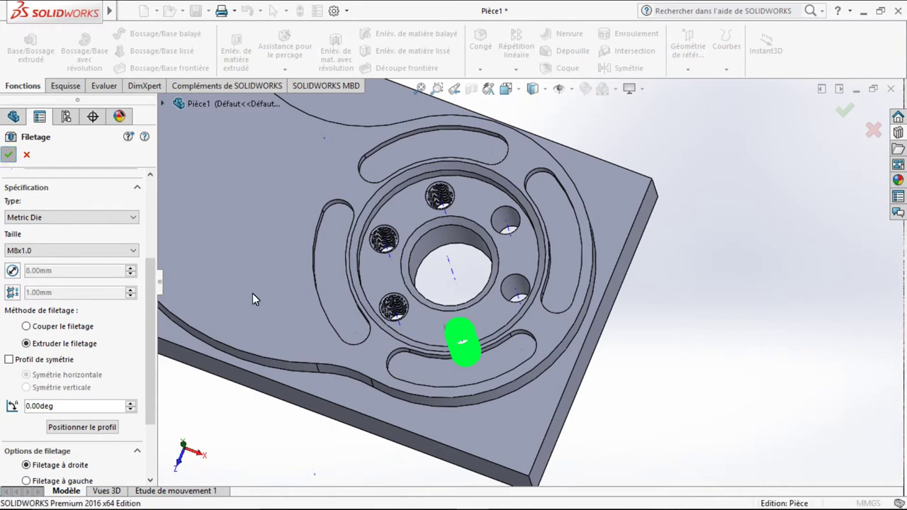
pyautogui.press('Return')
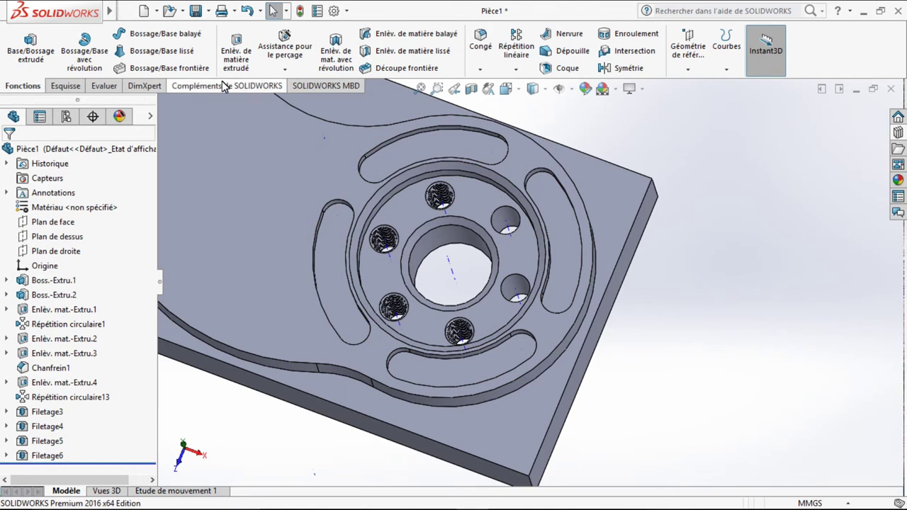
# Add an extruded M8x1.0 thread to the upper-right bolt hole.
pyautogui.click(290, 70)
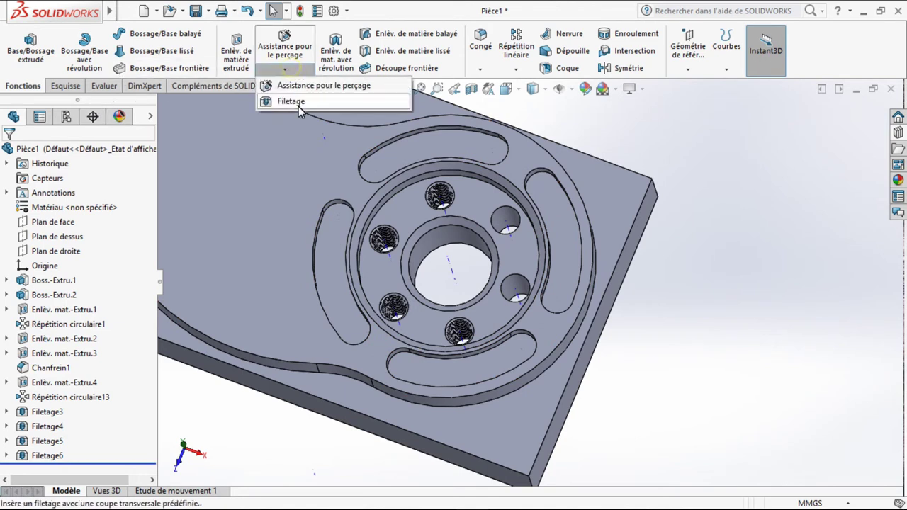
pyautogui.click(296, 103)
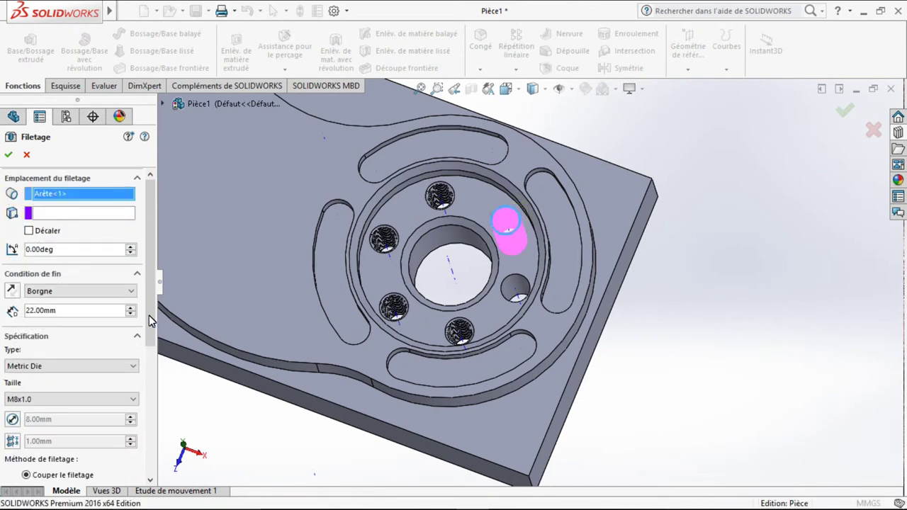
pyautogui.scroll(-3, 149, 316)
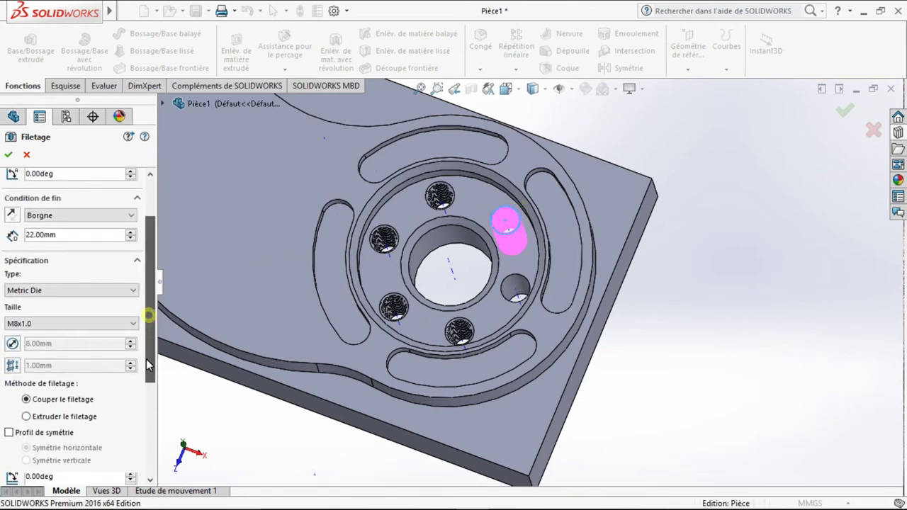
pyautogui.click(67, 404)
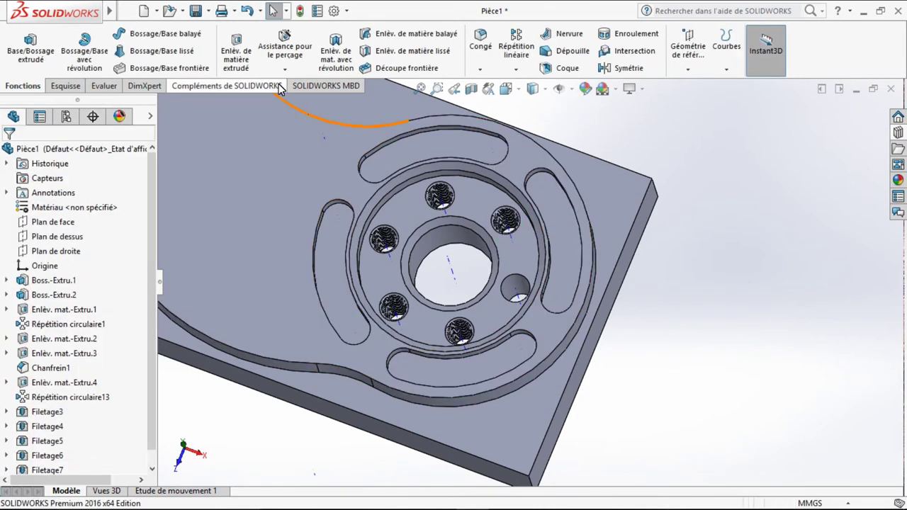
# Thread the right-hand hole with an extruded M8x1.0 thread, then orbit to view the whole plate.
pyautogui.click(286, 69)
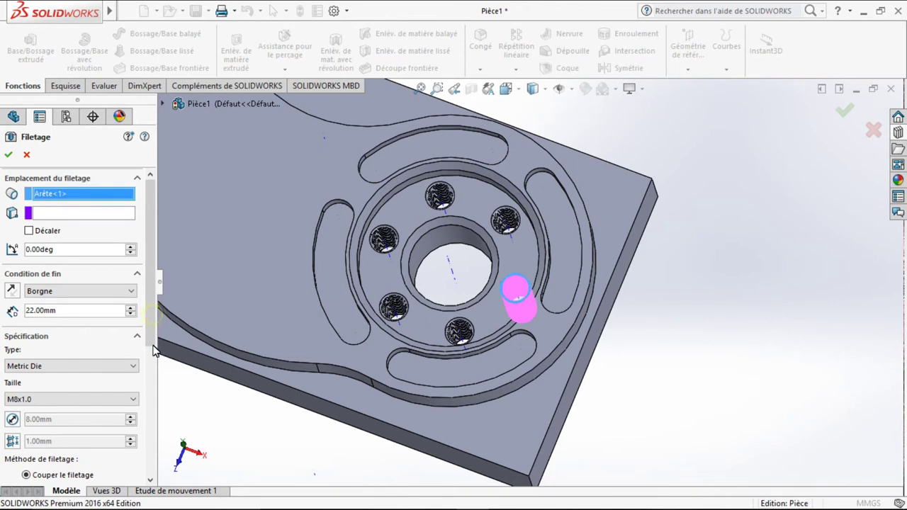
pyautogui.scroll(-2, 146, 334)
pyautogui.click(55, 437)
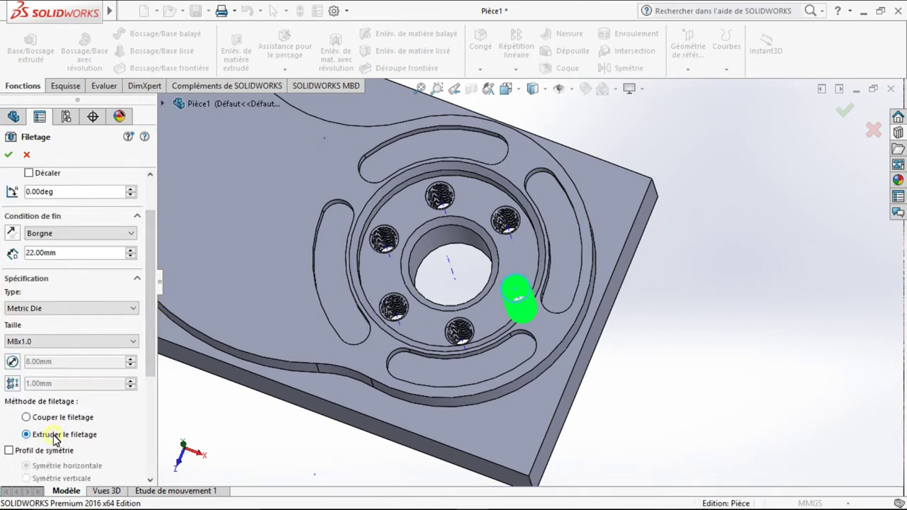
pyautogui.click(7, 156)
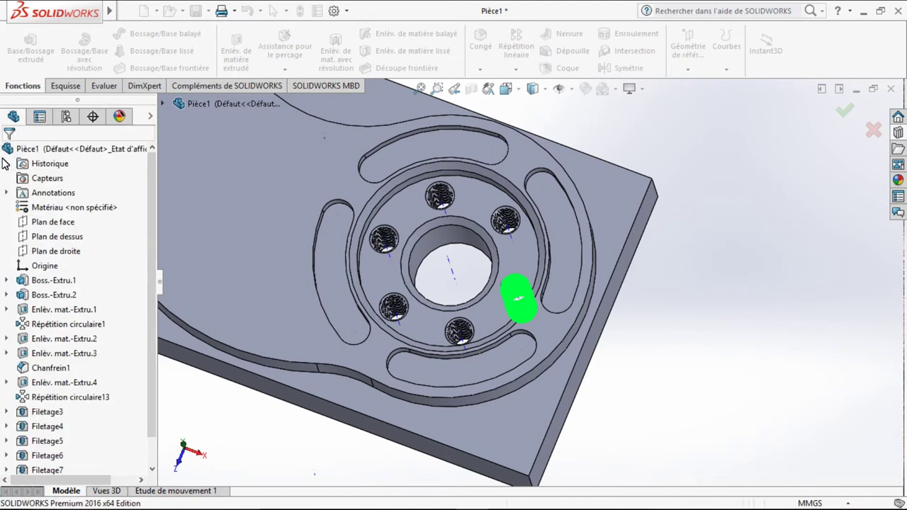
pyautogui.moveTo(251, 227)
pyautogui.mouseDown(button='middle')
pyautogui.moveTo(272, 155)
pyautogui.moveTo(365, 206)
pyautogui.mouseUp(button='middle')
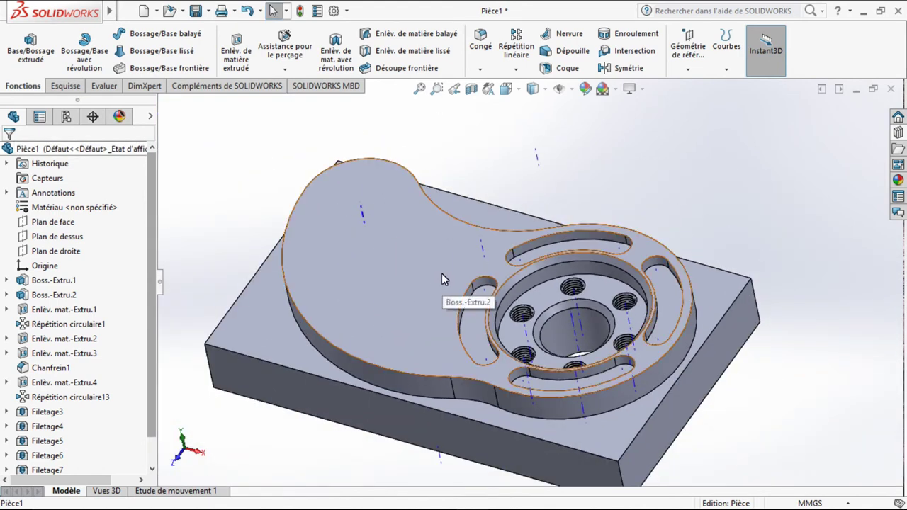
pyautogui.press('super+Tab')
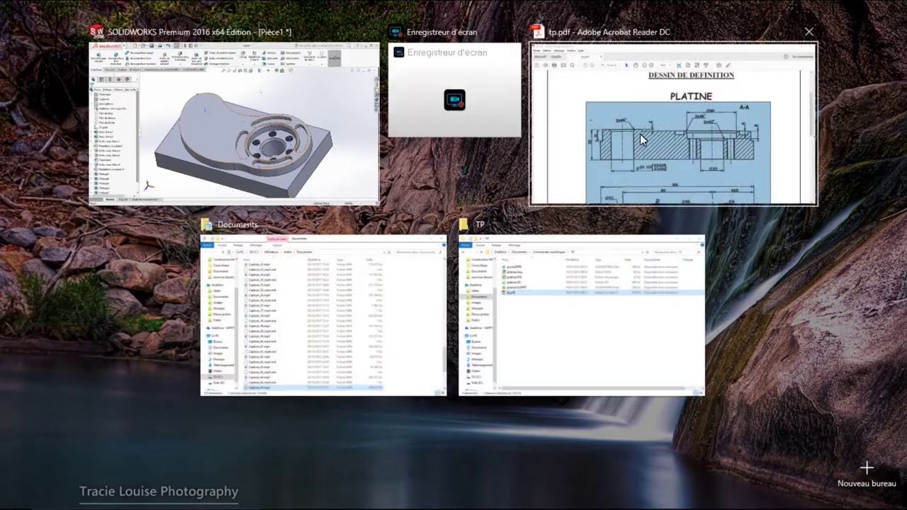
pyautogui.click(591, 128)
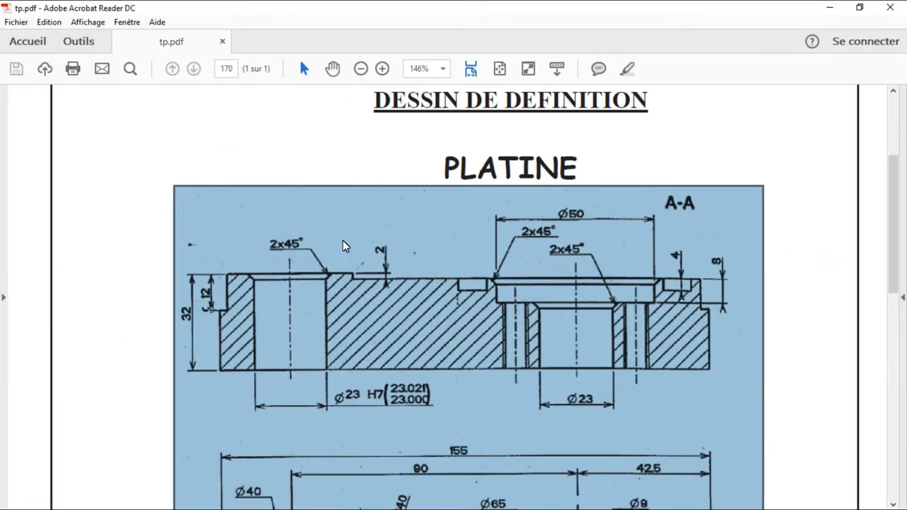
pyautogui.click(348, 227)
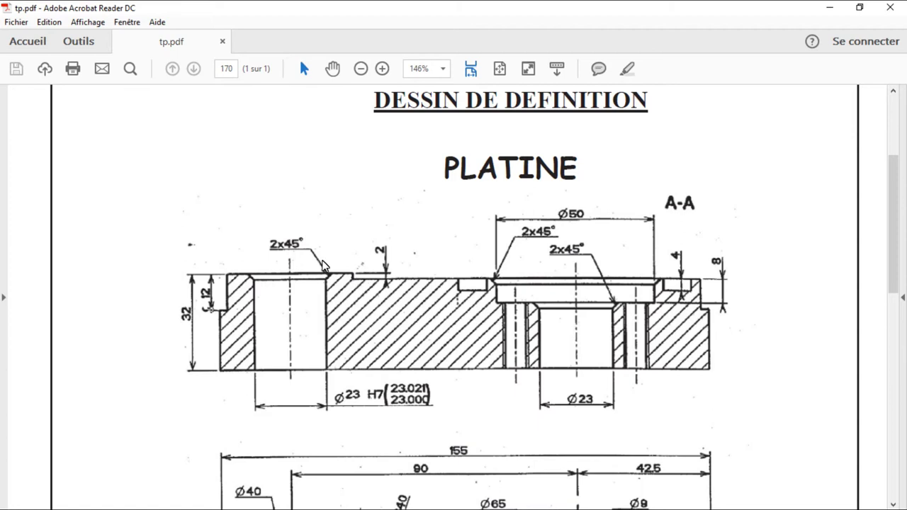
pyautogui.scroll(-2, 323, 265)
pyautogui.scroll(-2, 325, 268)
pyautogui.scroll(-2, 327, 348)
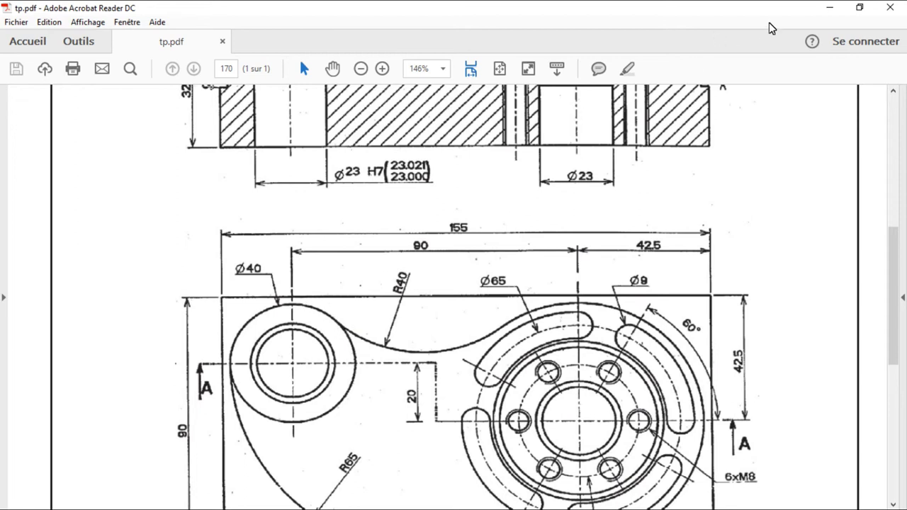
pyautogui.click(827, 10)
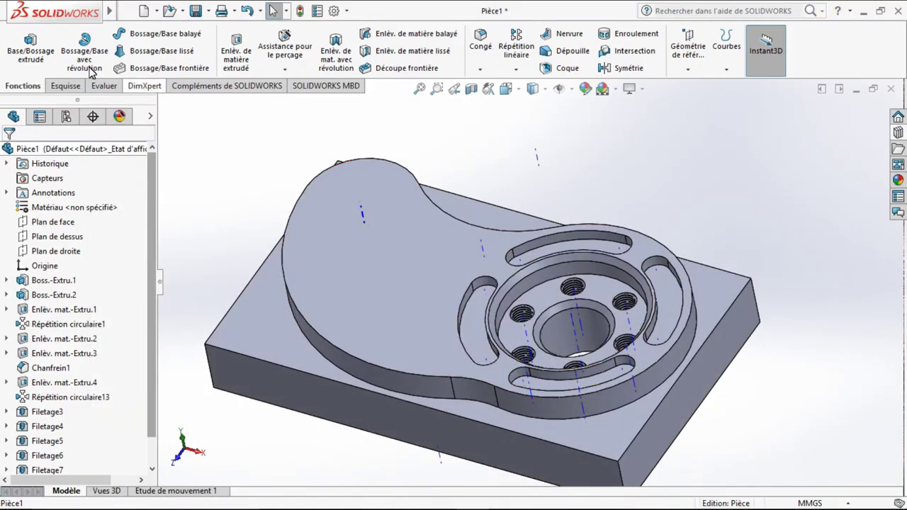
# On the raised profile's top face, sketch an R20 circle centred at 22.5, 67.5 for a boss.
pyautogui.click(30, 44)
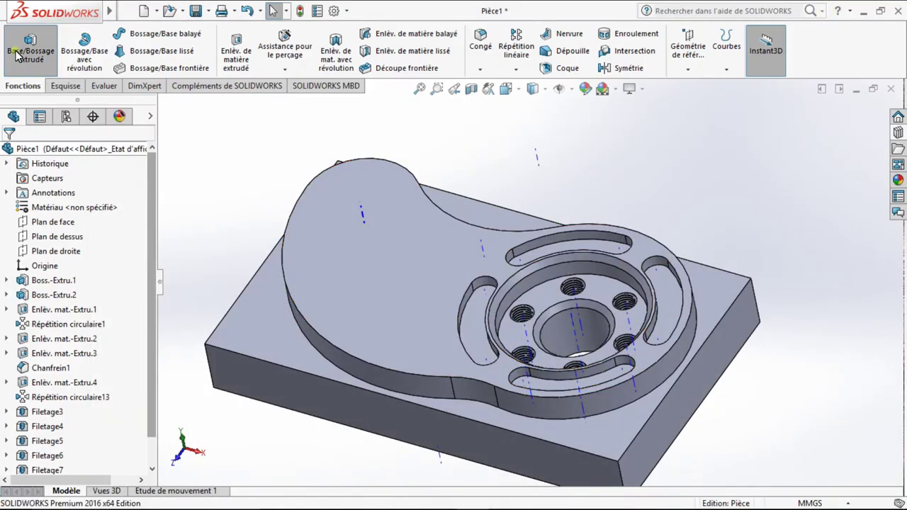
pyautogui.click(365, 173)
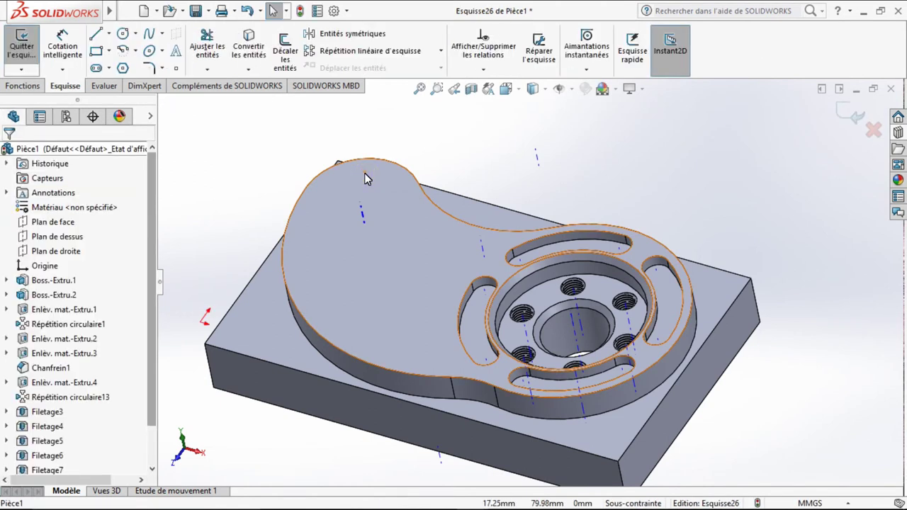
pyautogui.hotkey('ctrl', '8')
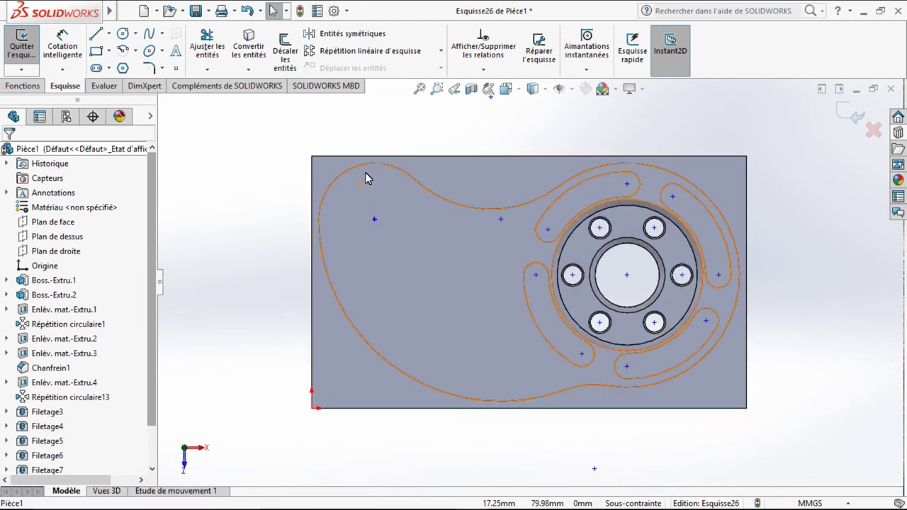
pyautogui.click(123, 33)
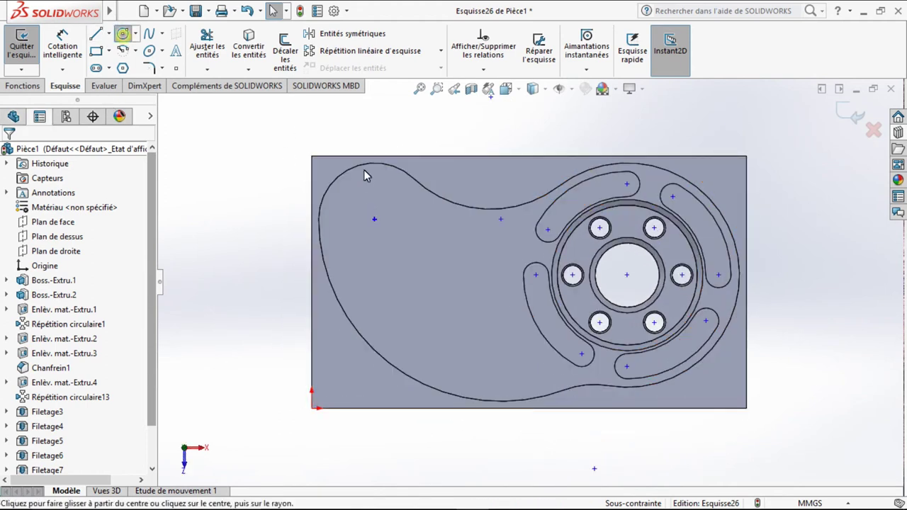
pyautogui.click(374, 219)
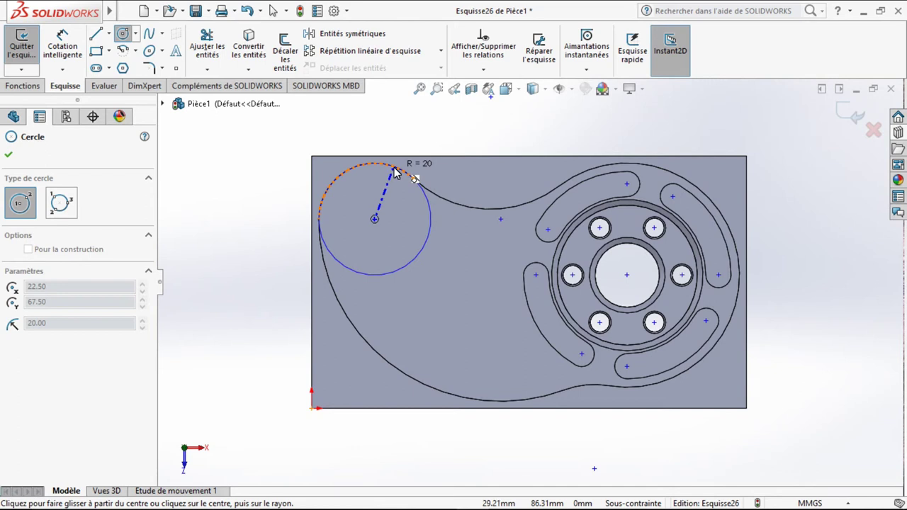
pyautogui.click(401, 176)
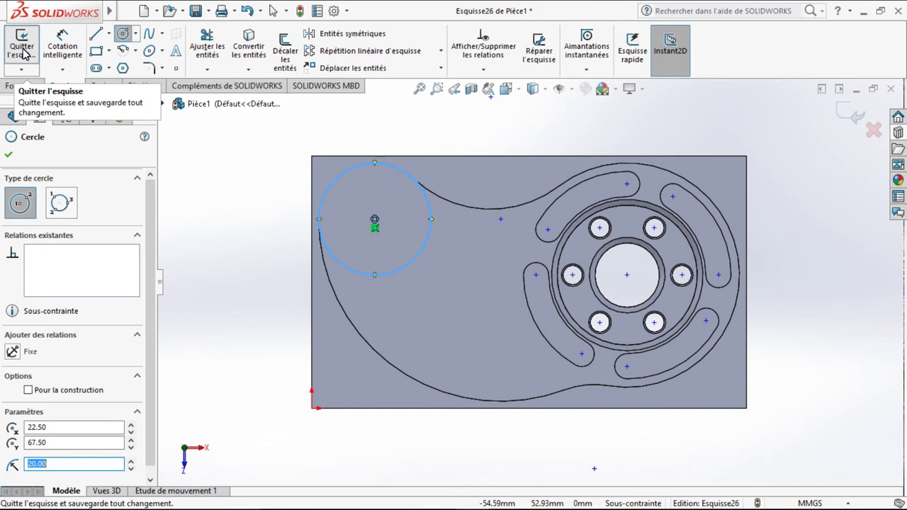
pyautogui.press('Escape')
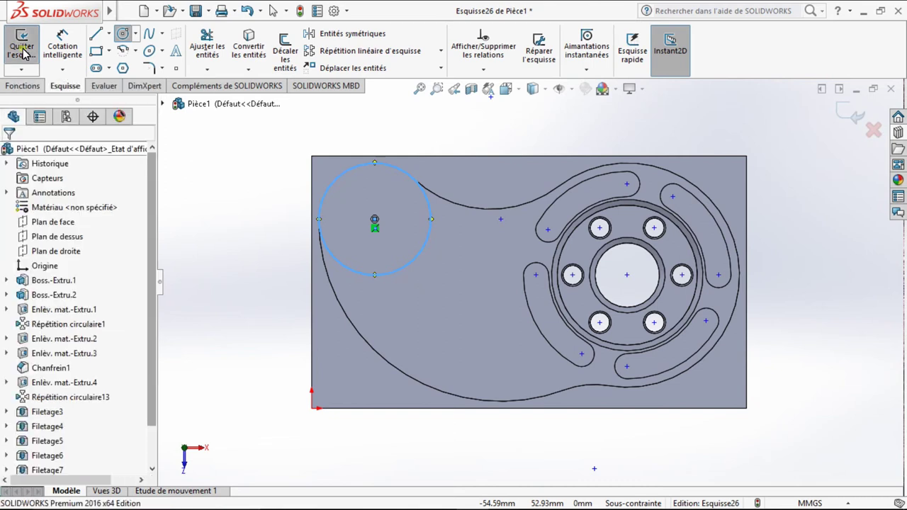
pyautogui.press('e')
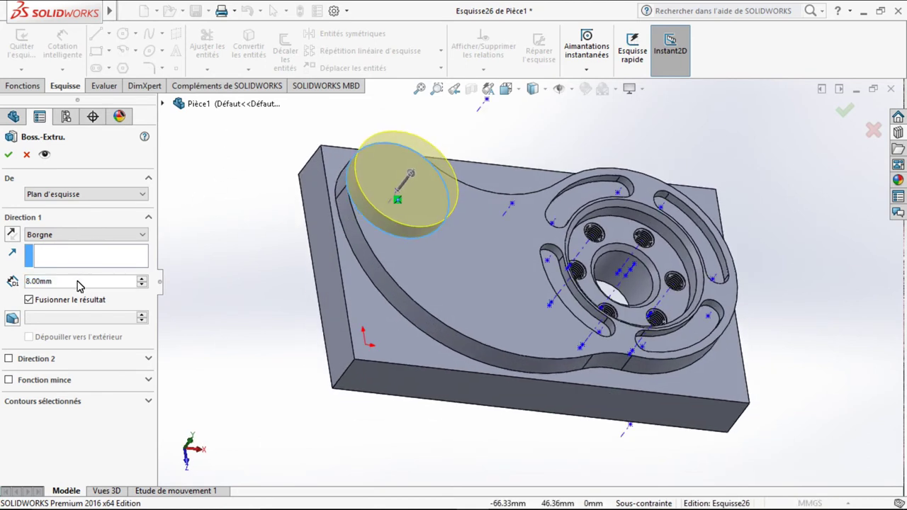
# Change the boss depth from 8 mm to 2 mm and accept it as Boss.-Extru.3.
pyautogui.moveTo(56, 281); pyautogui.dragTo(12, 285)
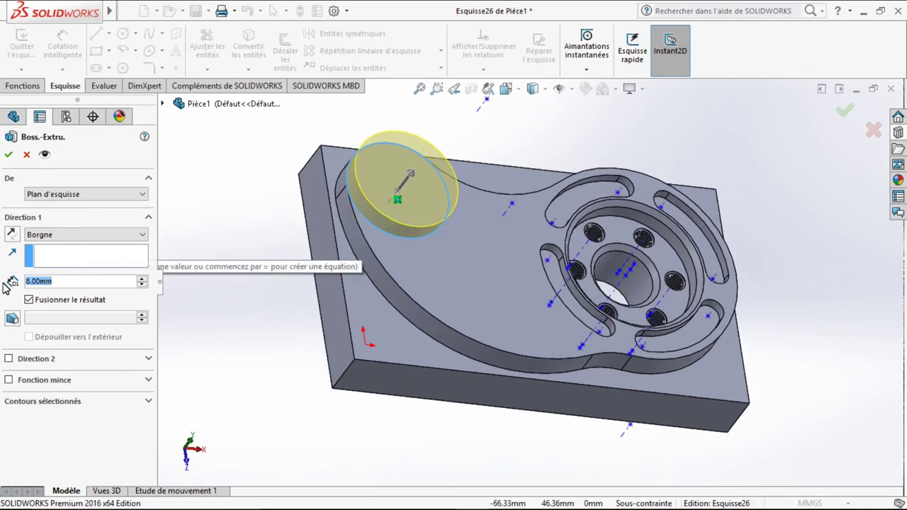
pyautogui.write('2')
pyautogui.press('Return')
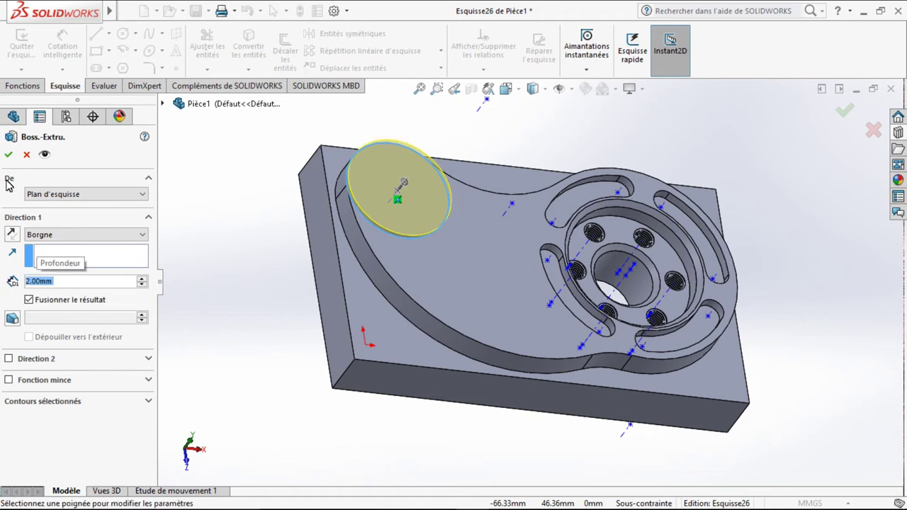
pyautogui.click(8, 154)
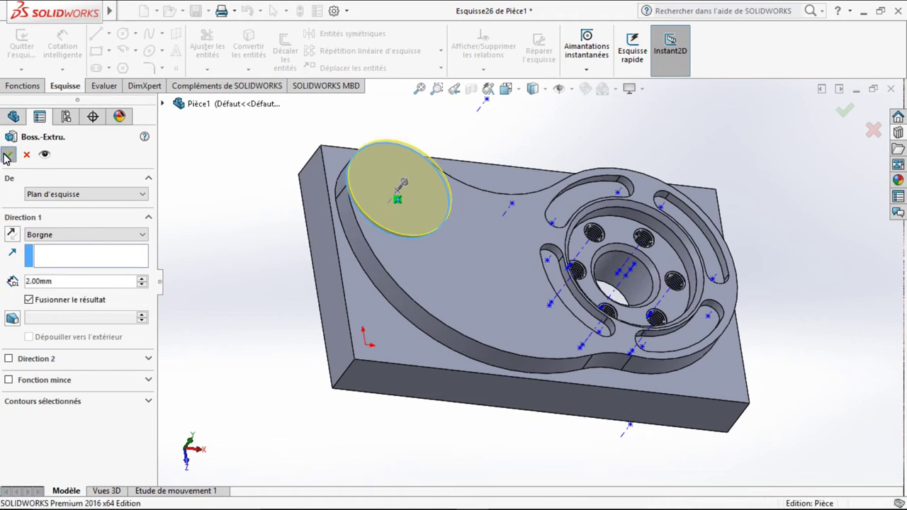
pyautogui.click(281, 250)
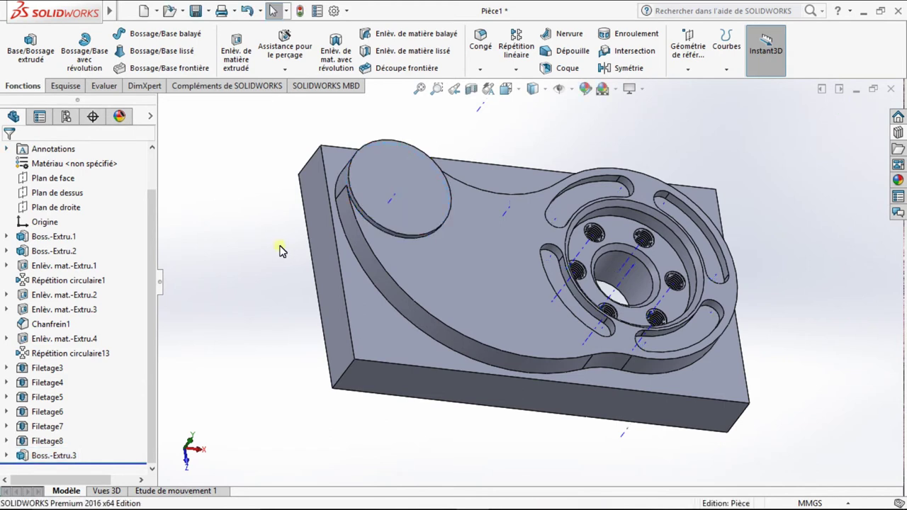
pyautogui.press('super+Tab')
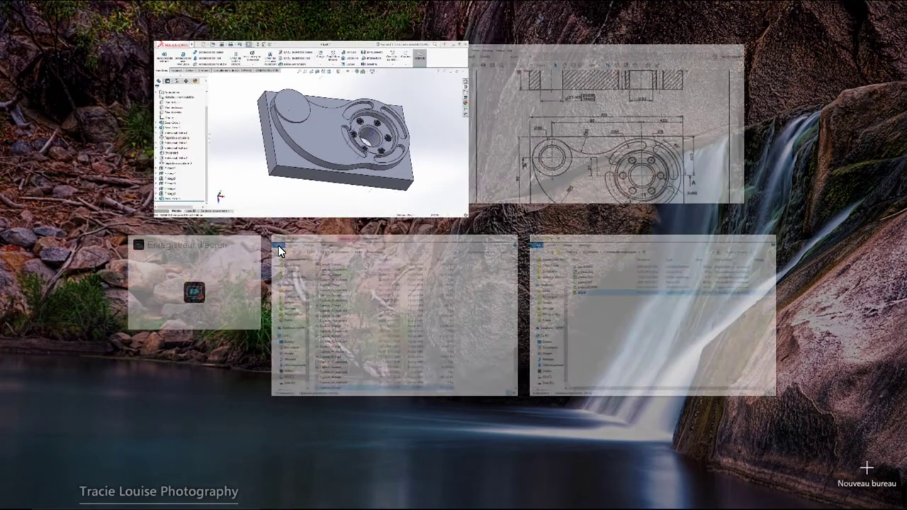
# Check the 2x45° chamfers in section A-A of tp.pdf, then minimize Acrobat.
pyautogui.press('Right')
pyautogui.press('Return')
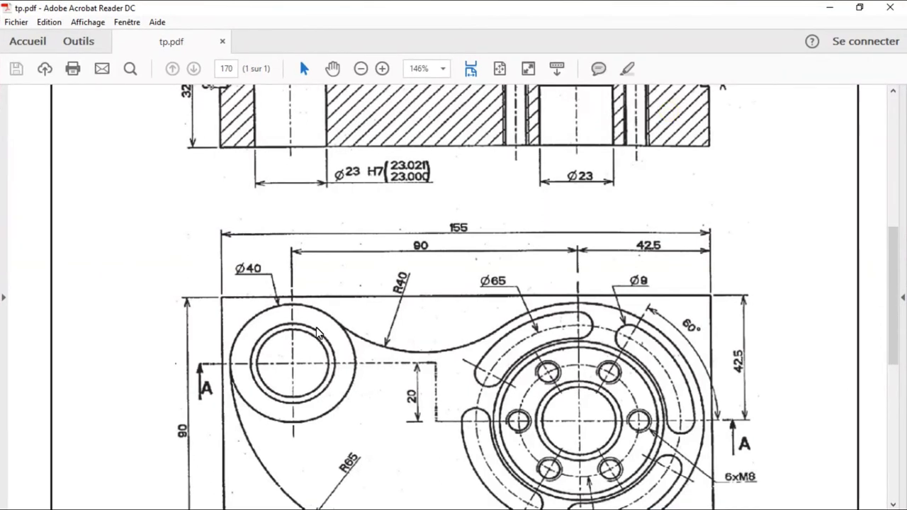
pyautogui.scroll(3, 323, 321)
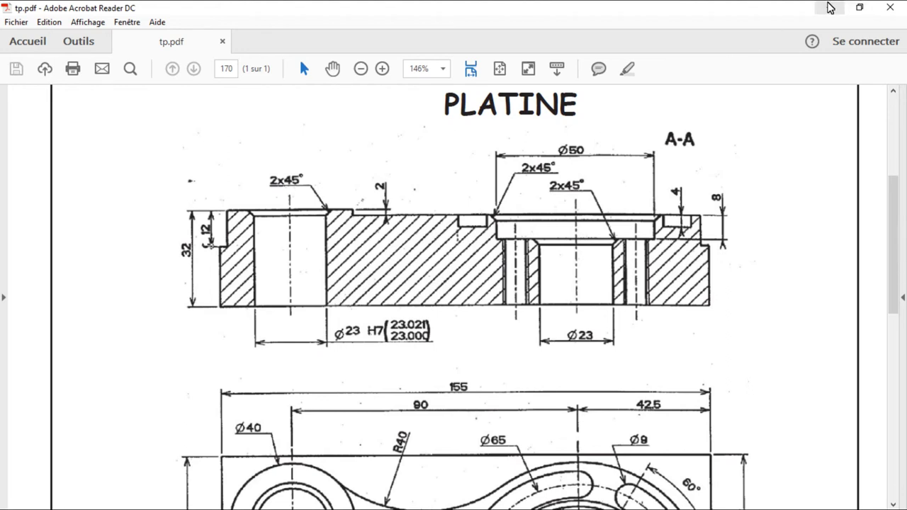
pyautogui.click(831, 8)
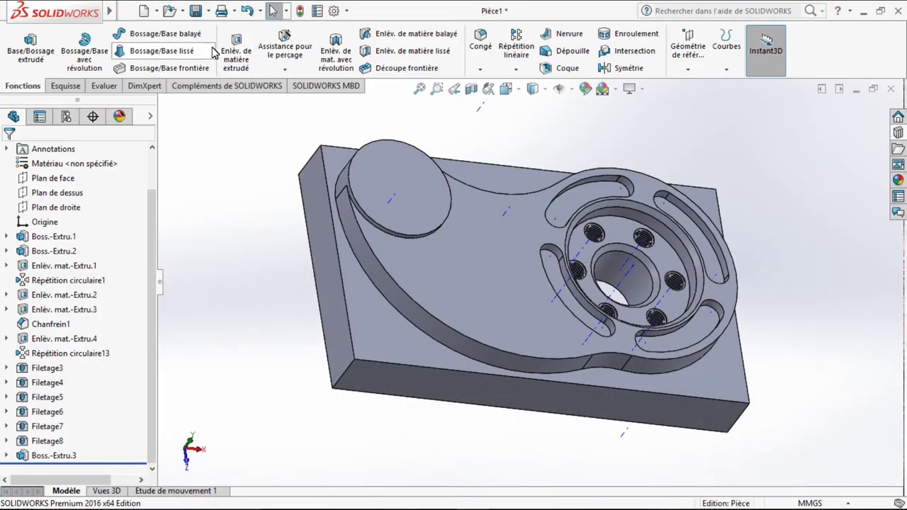
# For a new extruded cut, draw a circle concentric with the boss on its top face.
pyautogui.click(238, 51)
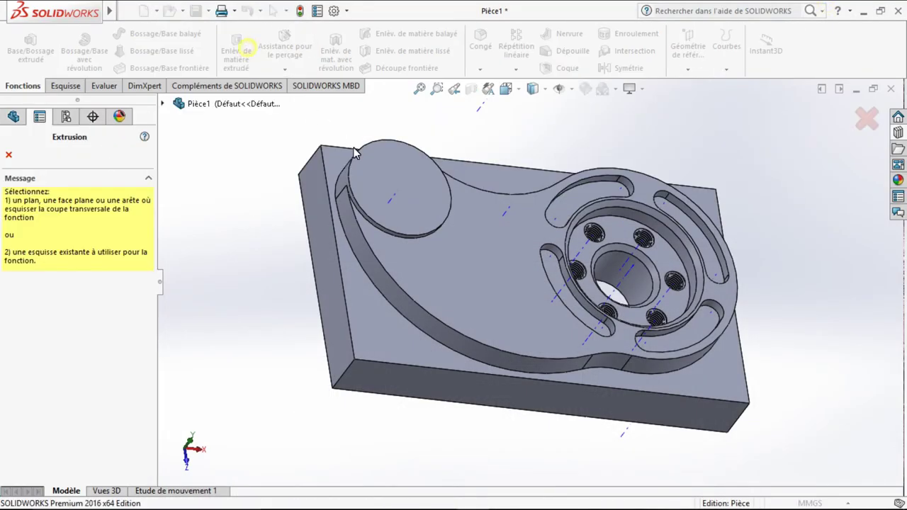
pyautogui.click(404, 186)
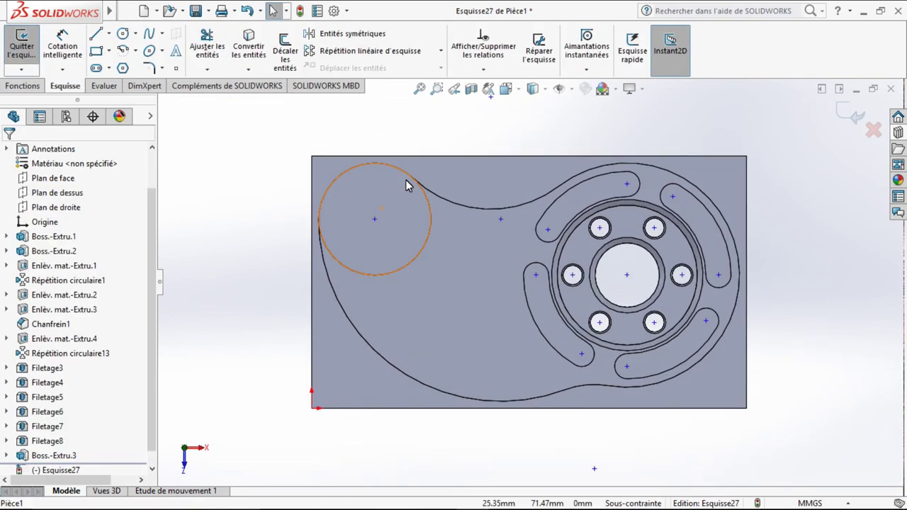
pyautogui.click(122, 36)
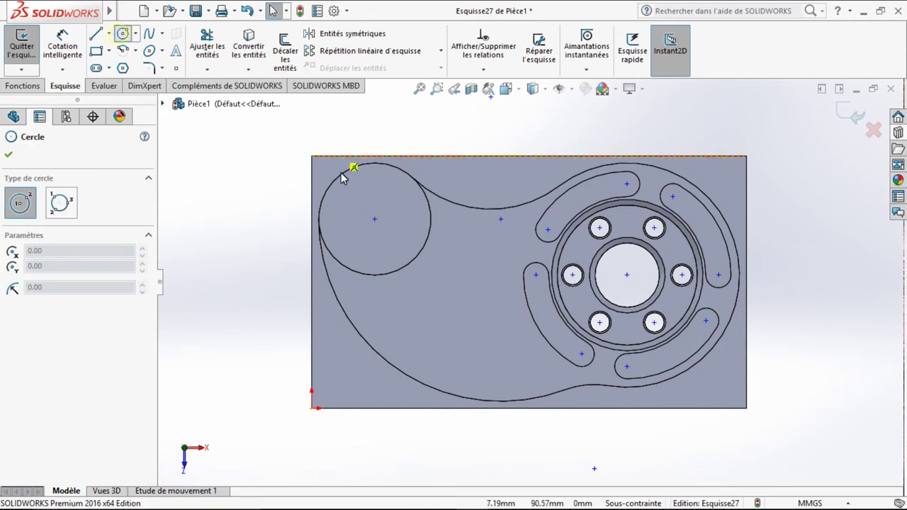
pyautogui.click(374, 219)
pyautogui.click(396, 197)
# Dimension the circle to Ø23 and exit the sketch into the cut.
pyautogui.click(62, 44)
pyautogui.click(398, 200)
pyautogui.click(268, 214)
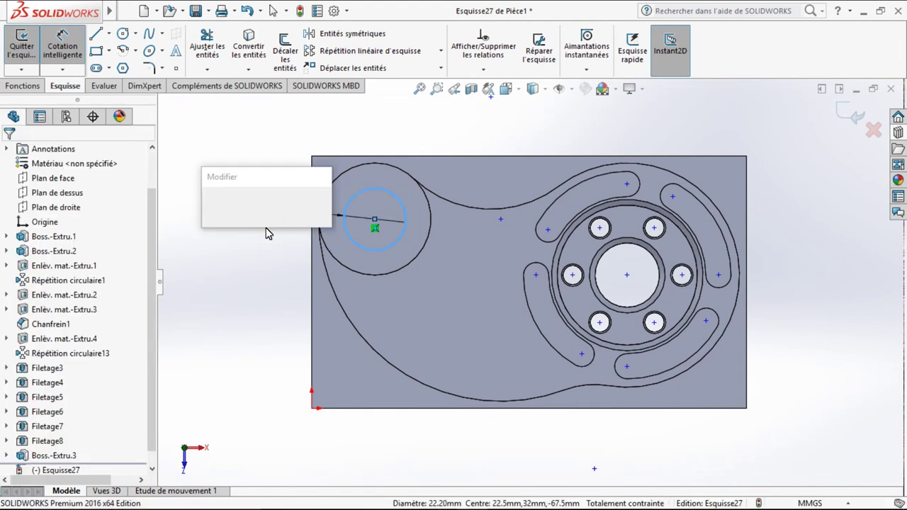
pyautogui.write('23')
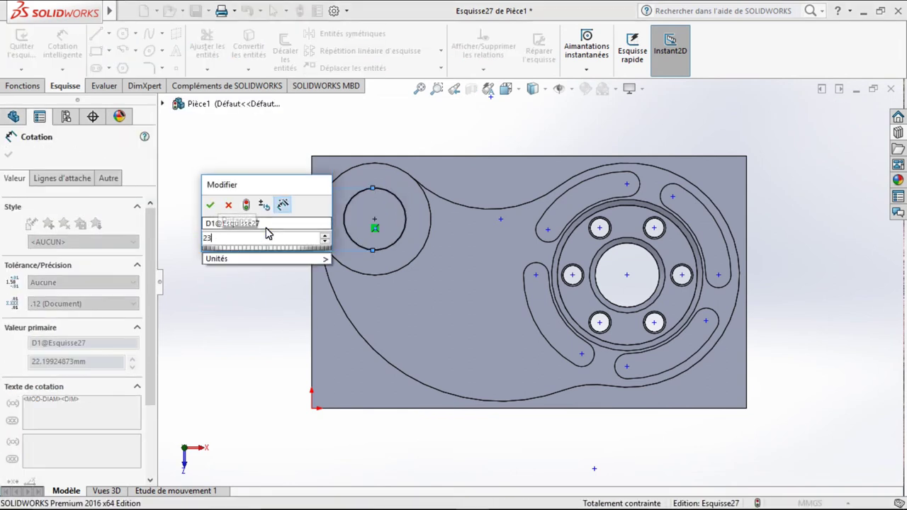
pyautogui.press('Return')
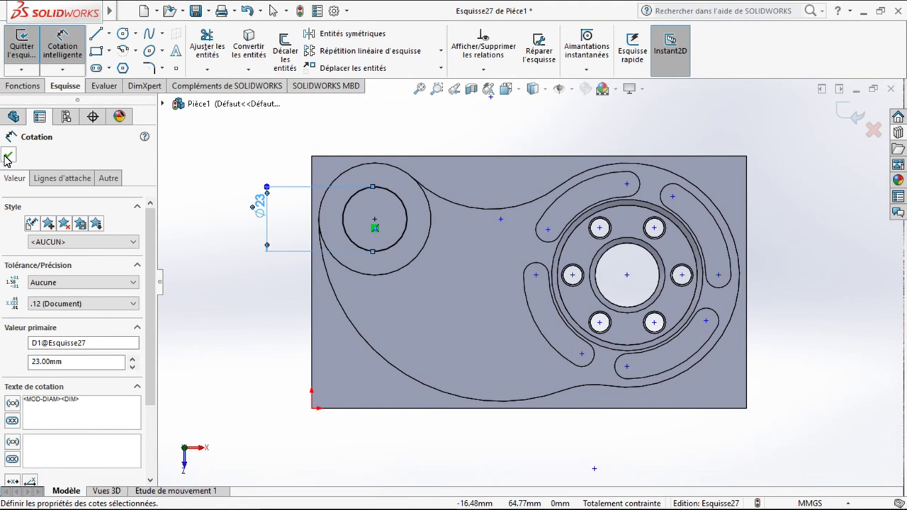
pyautogui.click(9, 154)
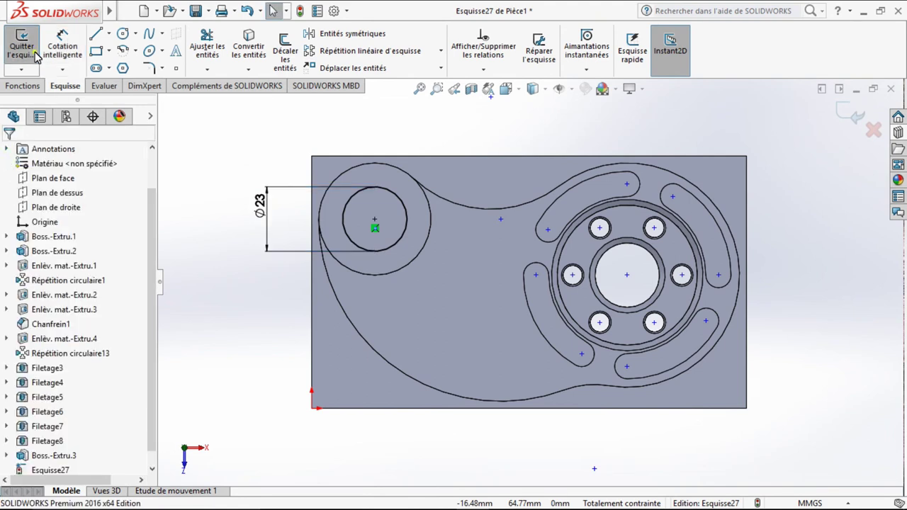
pyautogui.hotkey('ctrl', 'e')
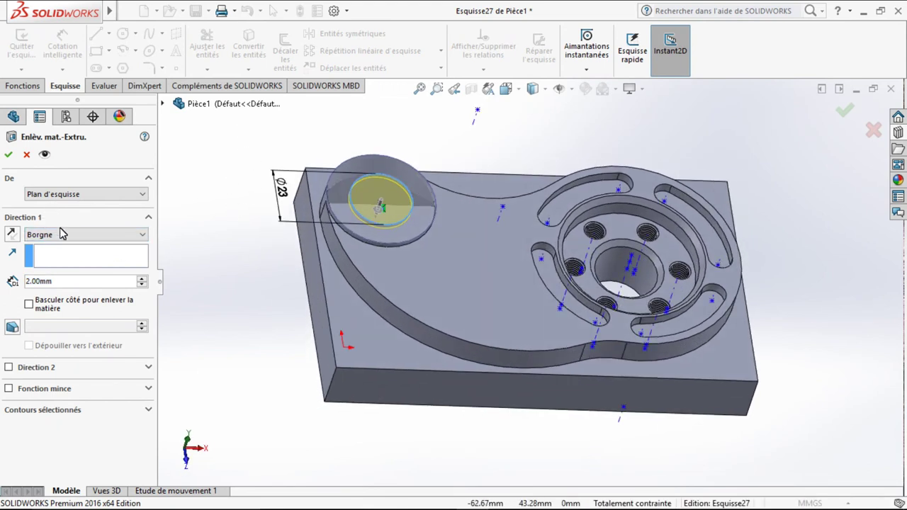
# Set the Ø23 cut's end condition to Through All and accept it.
pyautogui.click(61, 234)
pyautogui.click(68, 255)
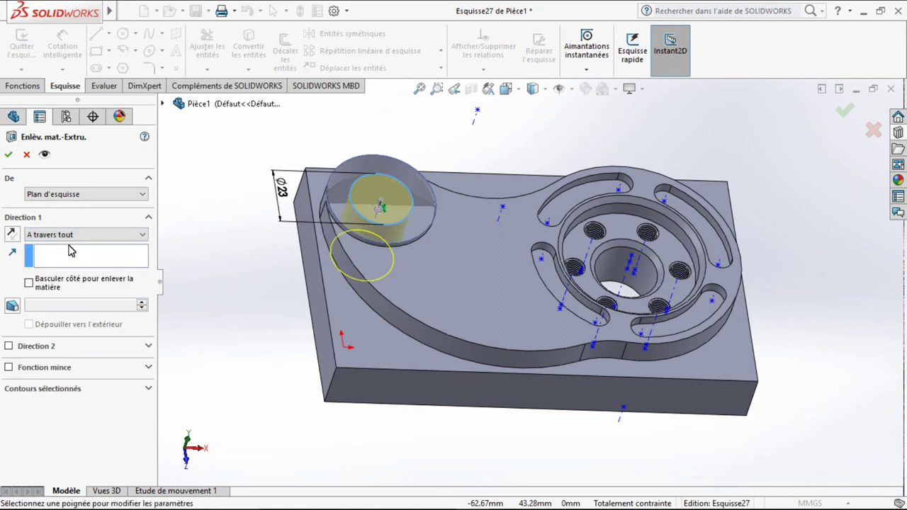
pyautogui.click(9, 156)
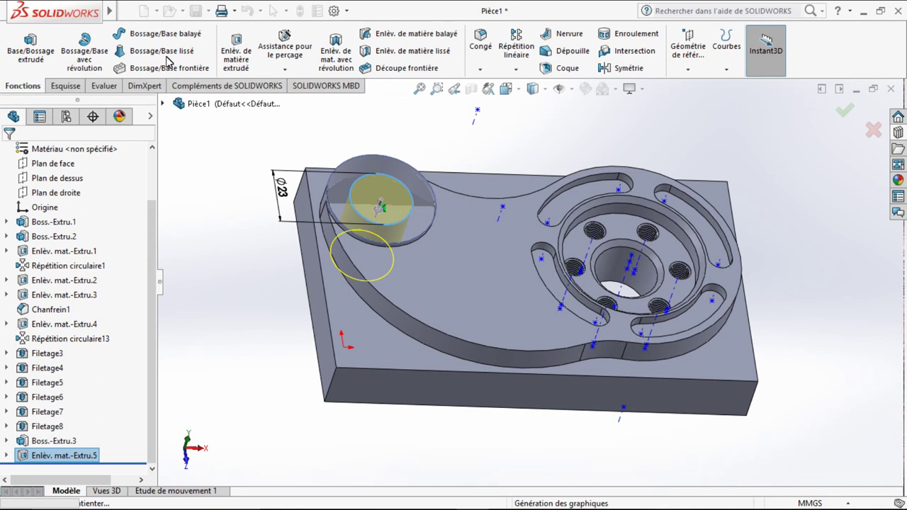
# Chamfer only the Ø23 bore's top edge at 2 mm × 45°, dropping the boss face from the selection.
pyautogui.click(480, 68)
pyautogui.click(500, 101)
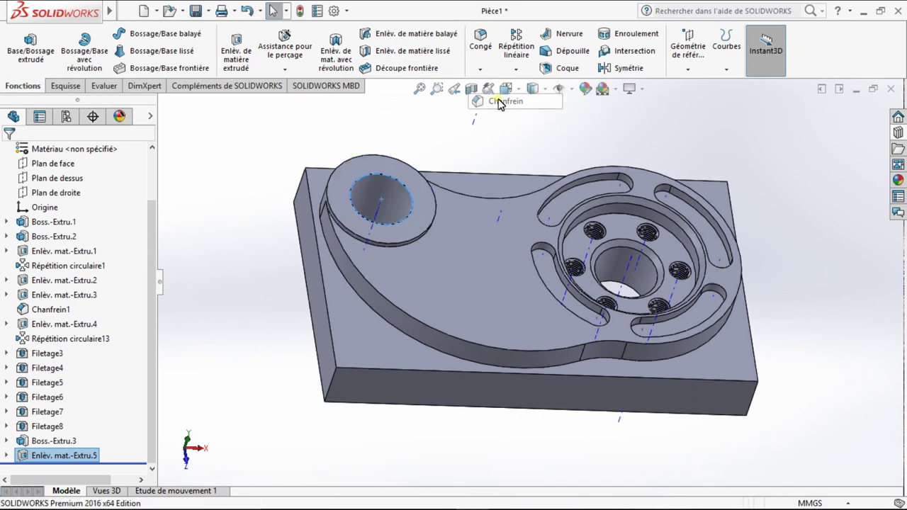
pyautogui.click(400, 185)
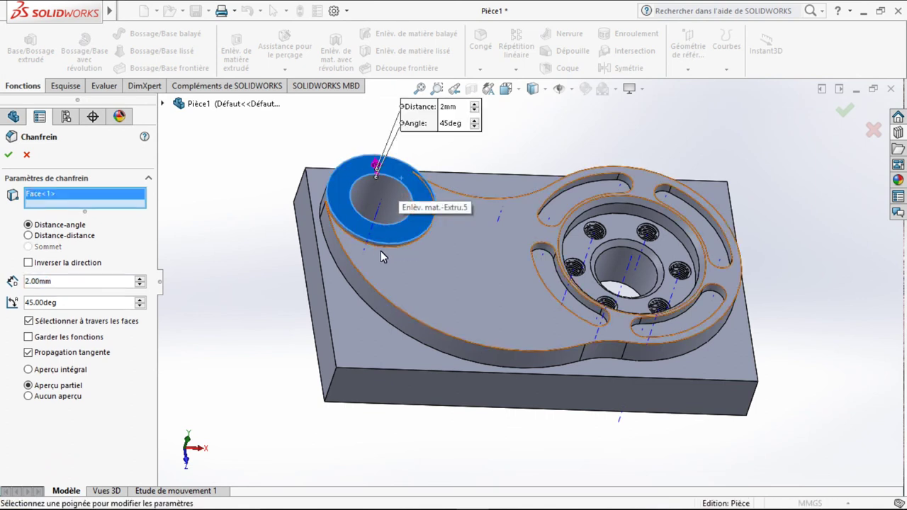
pyautogui.click(411, 205)
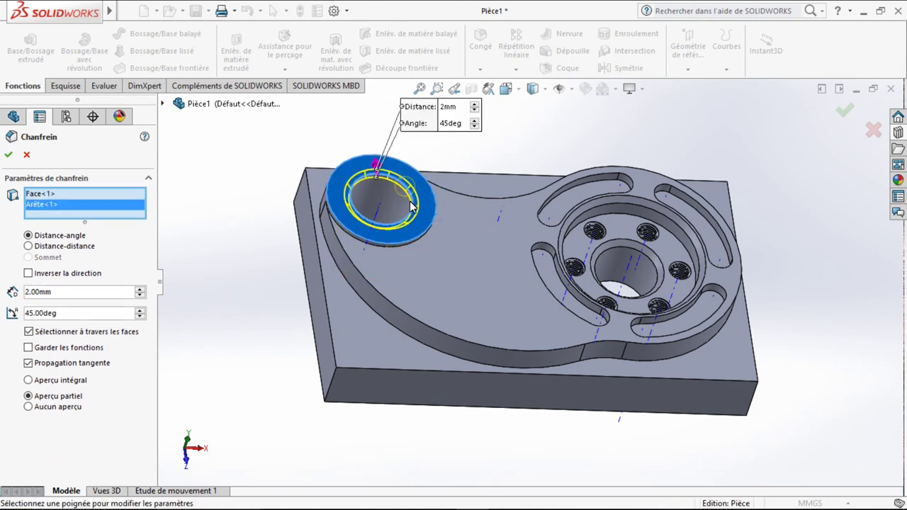
pyautogui.click(47, 195)
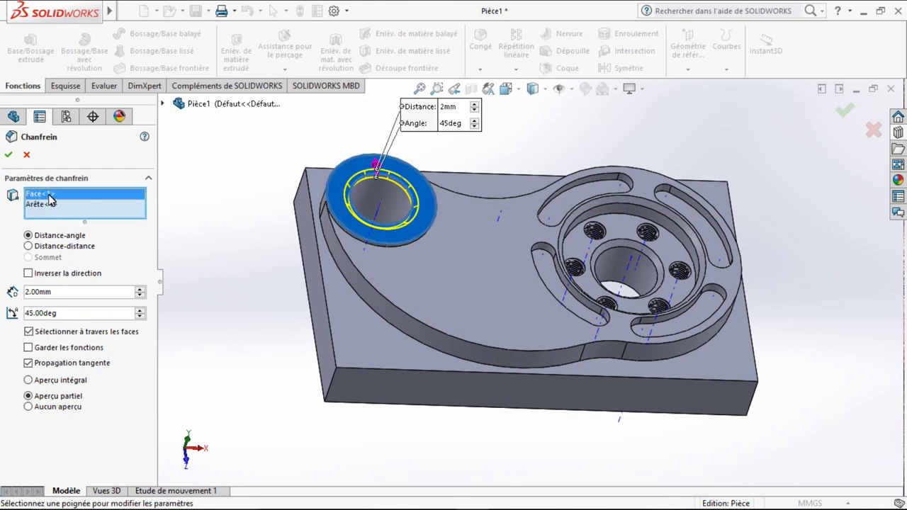
pyautogui.press('Delete')
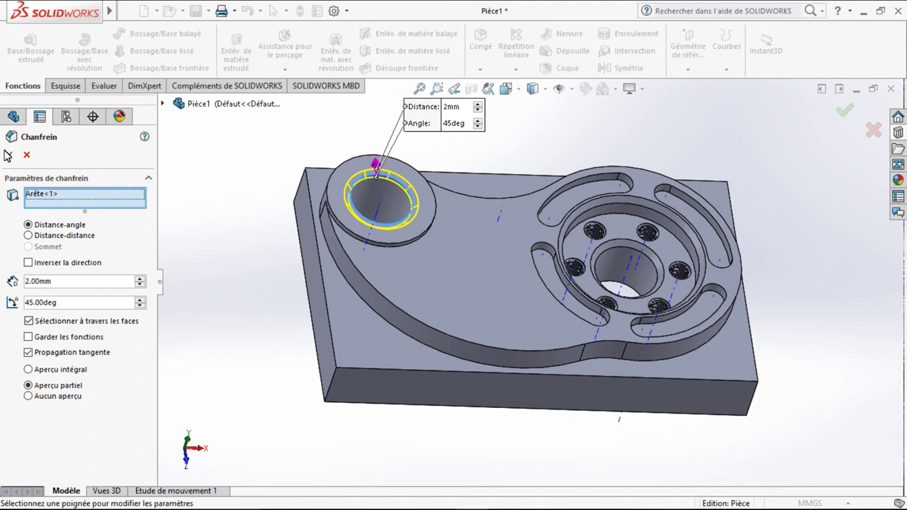
pyautogui.click(7, 155)
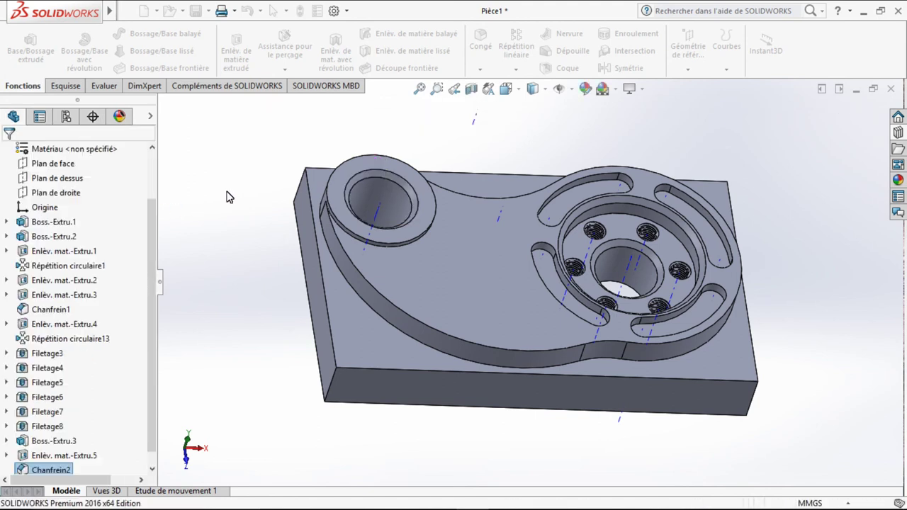
# Hide the temporary axes and orbit the part to view it from another side.
pyautogui.click(572, 89)
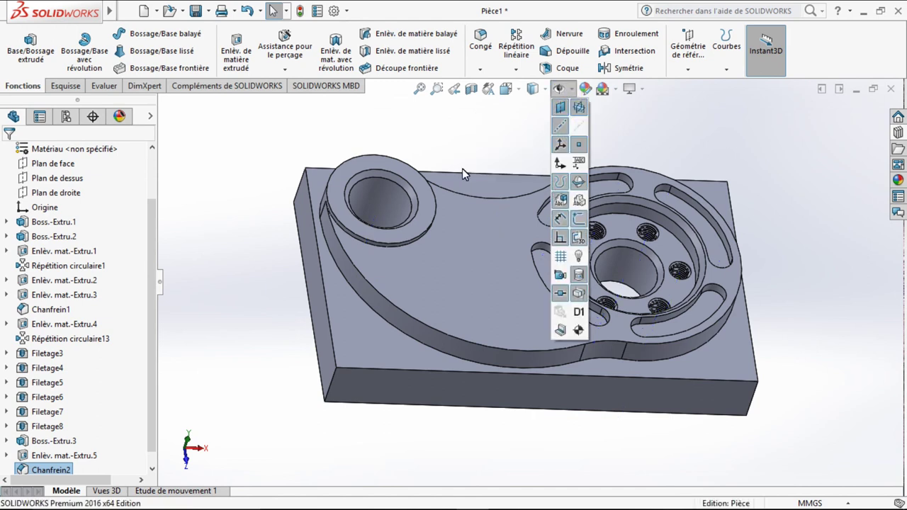
pyautogui.moveTo(525, 194)
pyautogui.mouseDown(button='middle')
pyautogui.moveTo(525, 176)
pyautogui.moveTo(480, 231)
pyautogui.moveTo(389, 241)
pyautogui.moveTo(368, 230)
pyautogui.moveTo(400, 226)
pyautogui.moveTo(390, 203)
pyautogui.moveTo(352, 170)
pyautogui.moveTo(370, 173)
pyautogui.moveTo(511, 312)
pyautogui.mouseUp(button='middle')
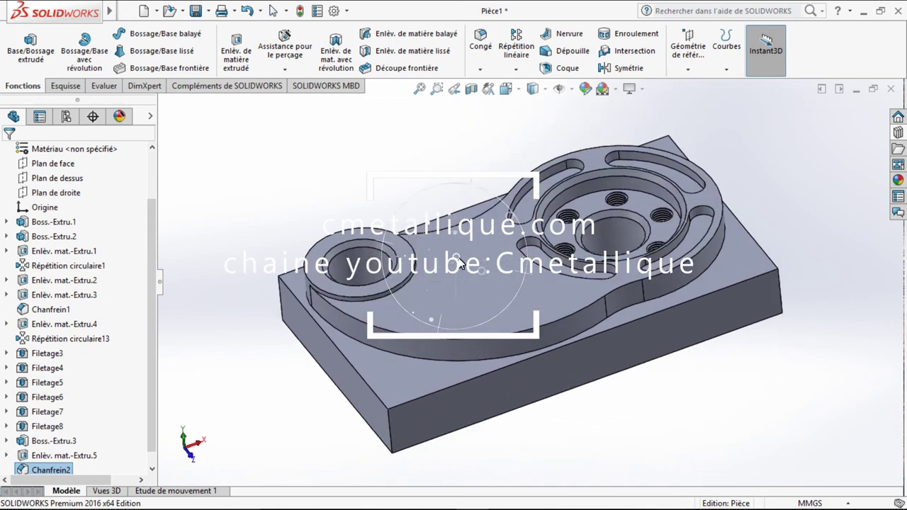